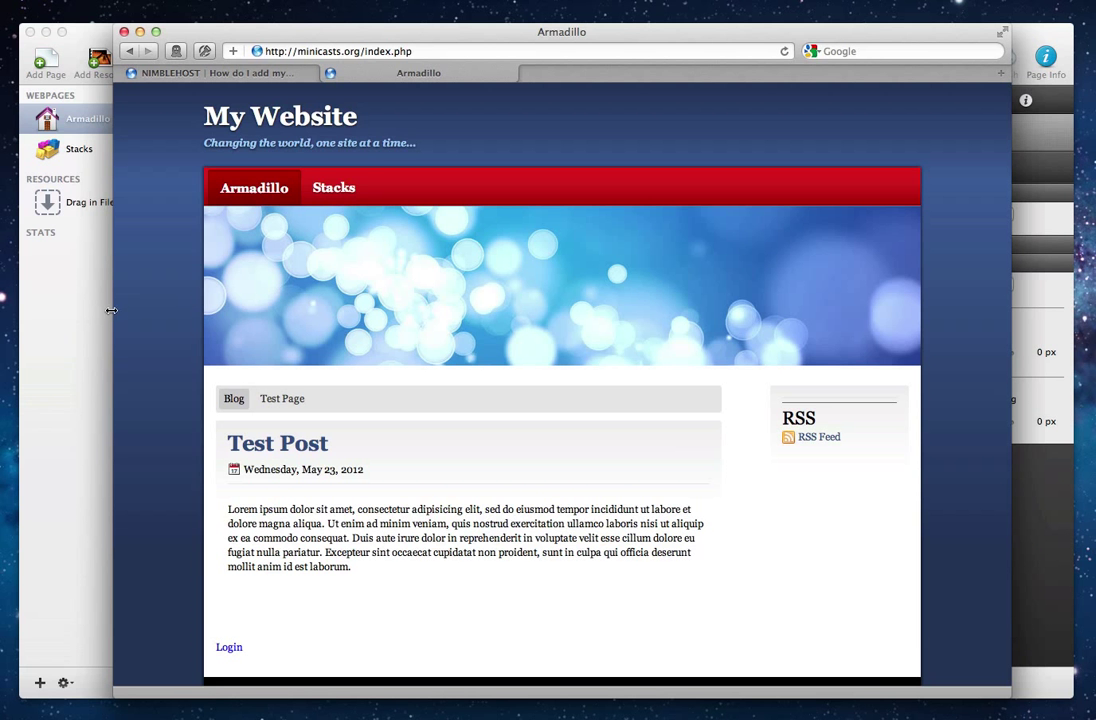
Browse the live site's Armadillo, Stacks, Blog and Test Page links to compare the main site navigation with the separate Armadillo menu.
{"action": "key", "text": "super+r"}
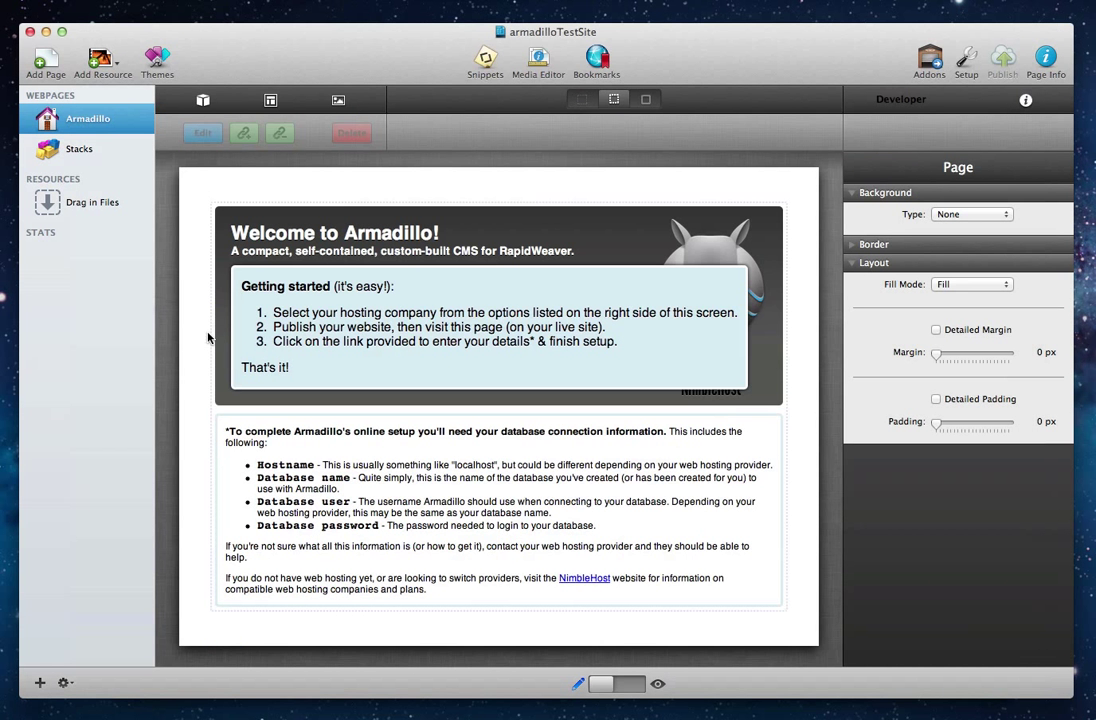
{"action": "key", "text": "super+Tab"}
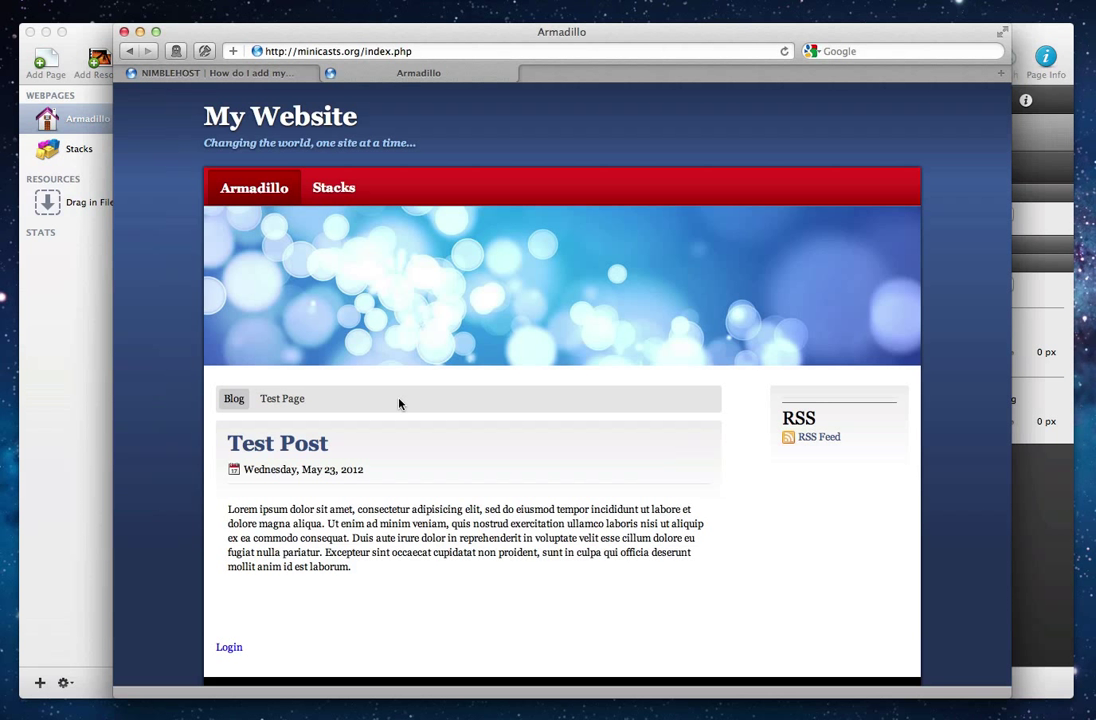
{"action": "key", "text": "super+r"}
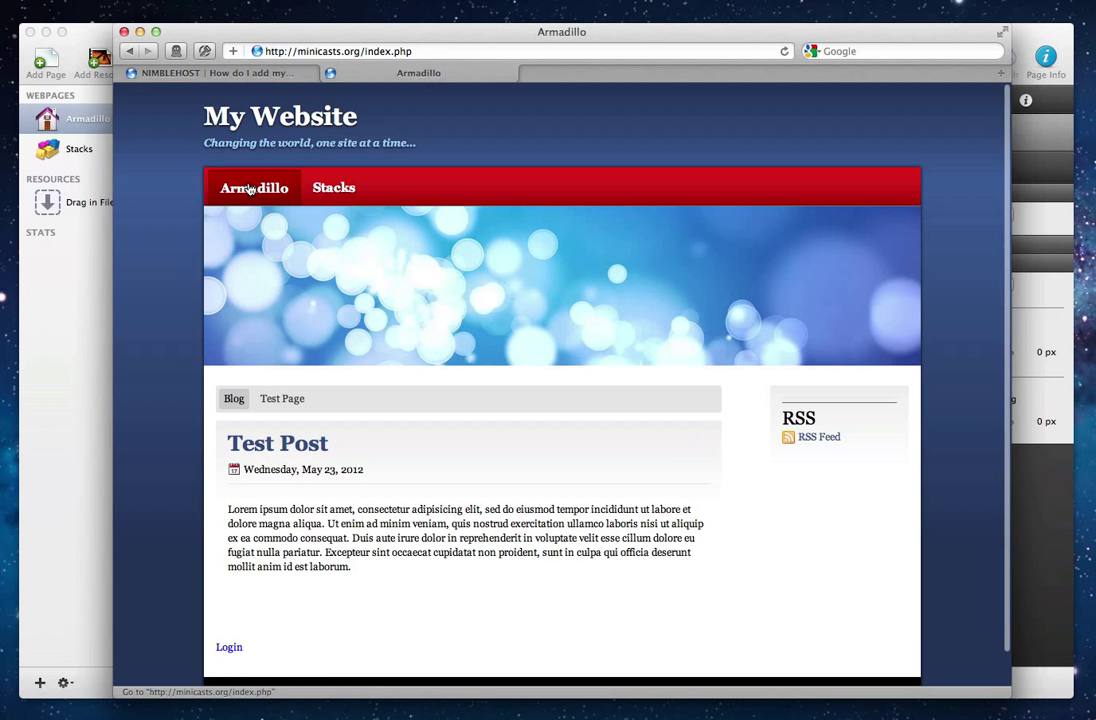
{"action": "left_click", "coordinate": [328, 192]}
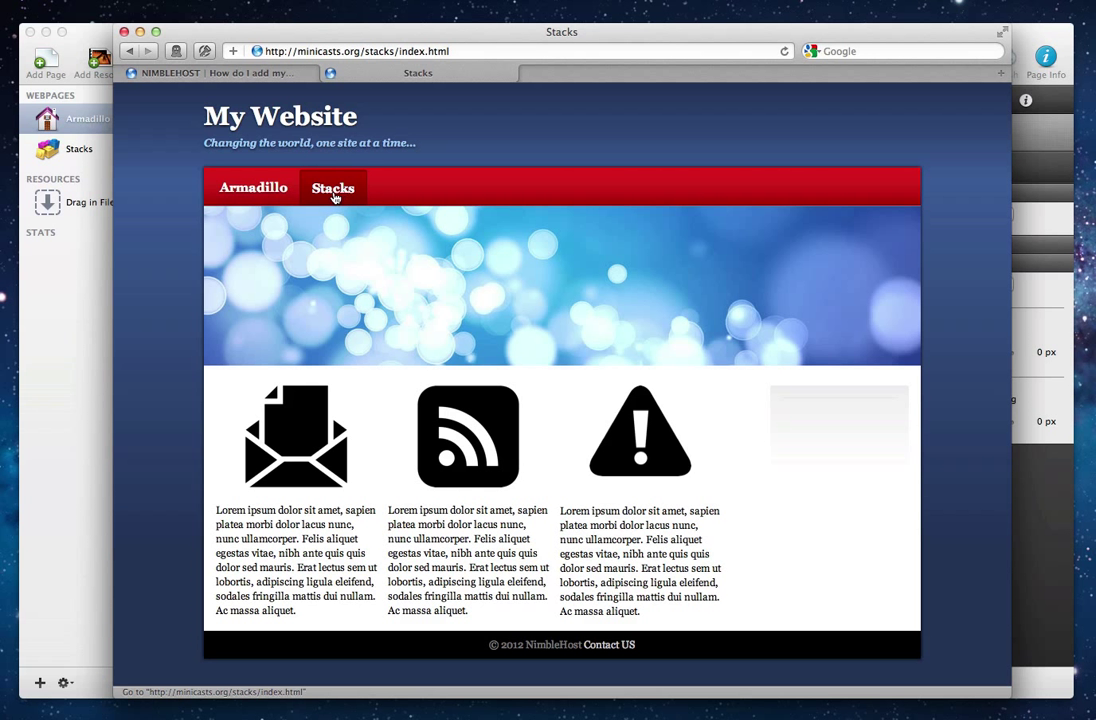
{"action": "left_click", "coordinate": [268, 188]}
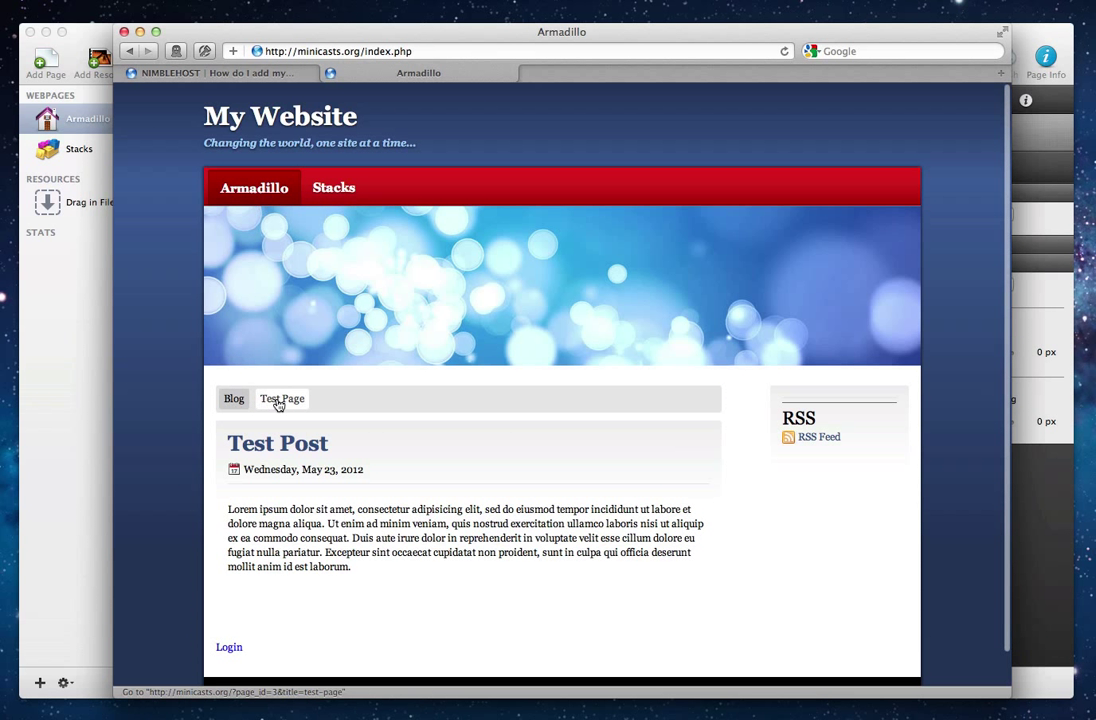
{"action": "left_click", "coordinate": [234, 399]}
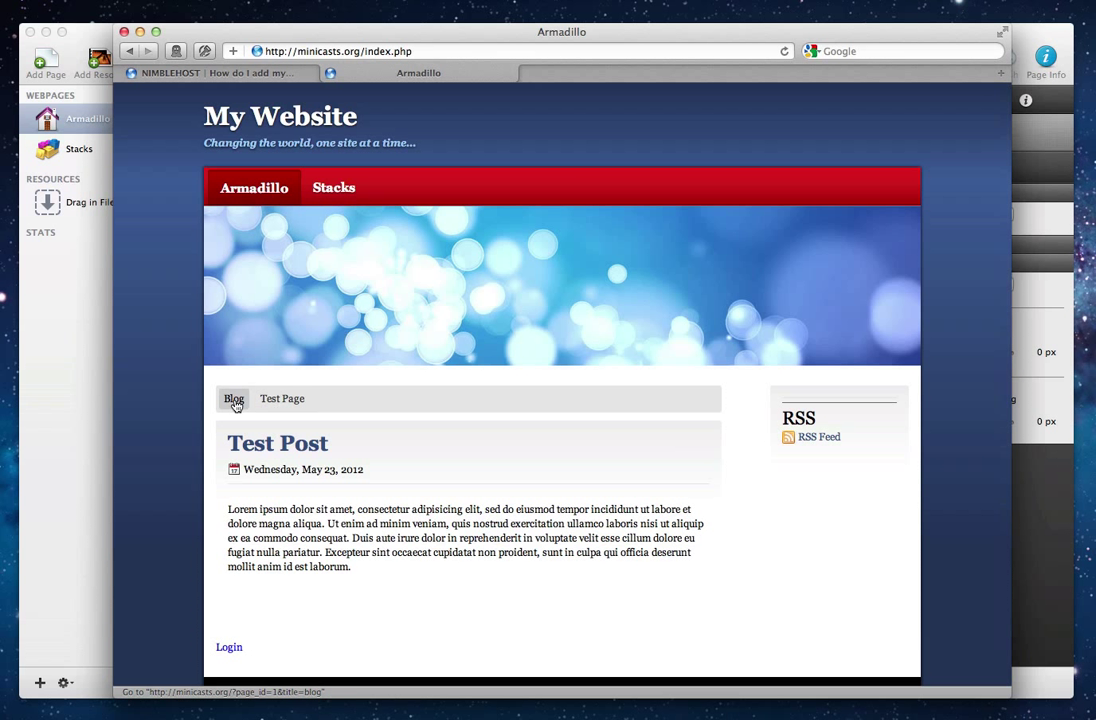
{"action": "left_click", "coordinate": [281, 400]}
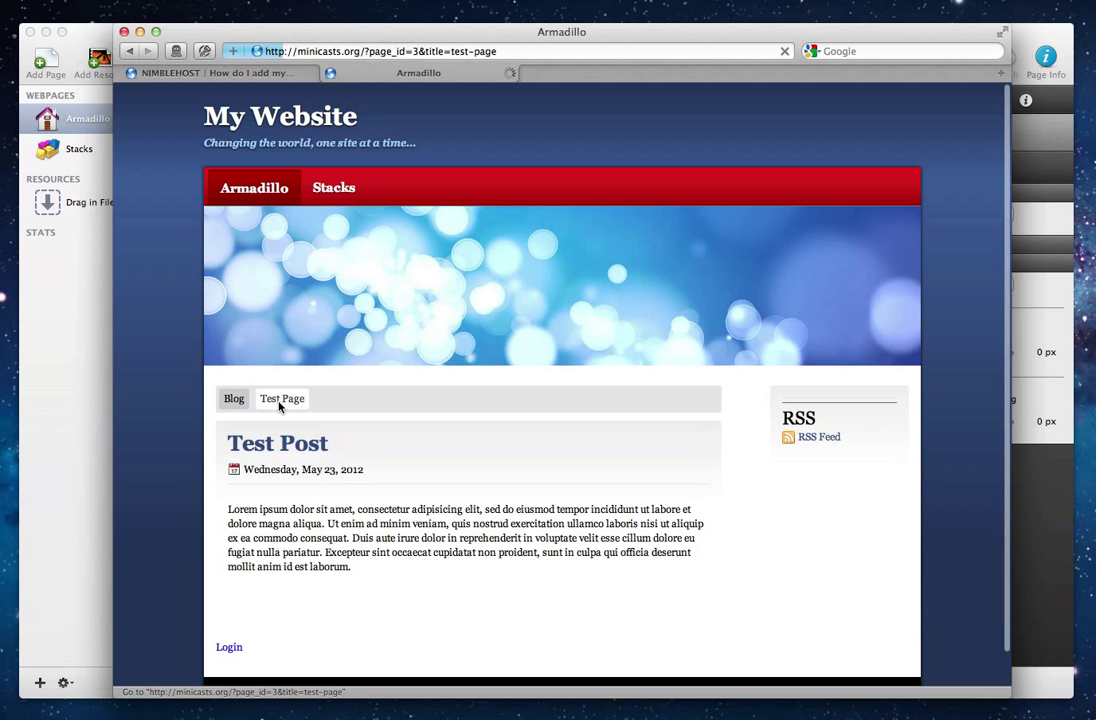
{"action": "left_click", "coordinate": [234, 399]}
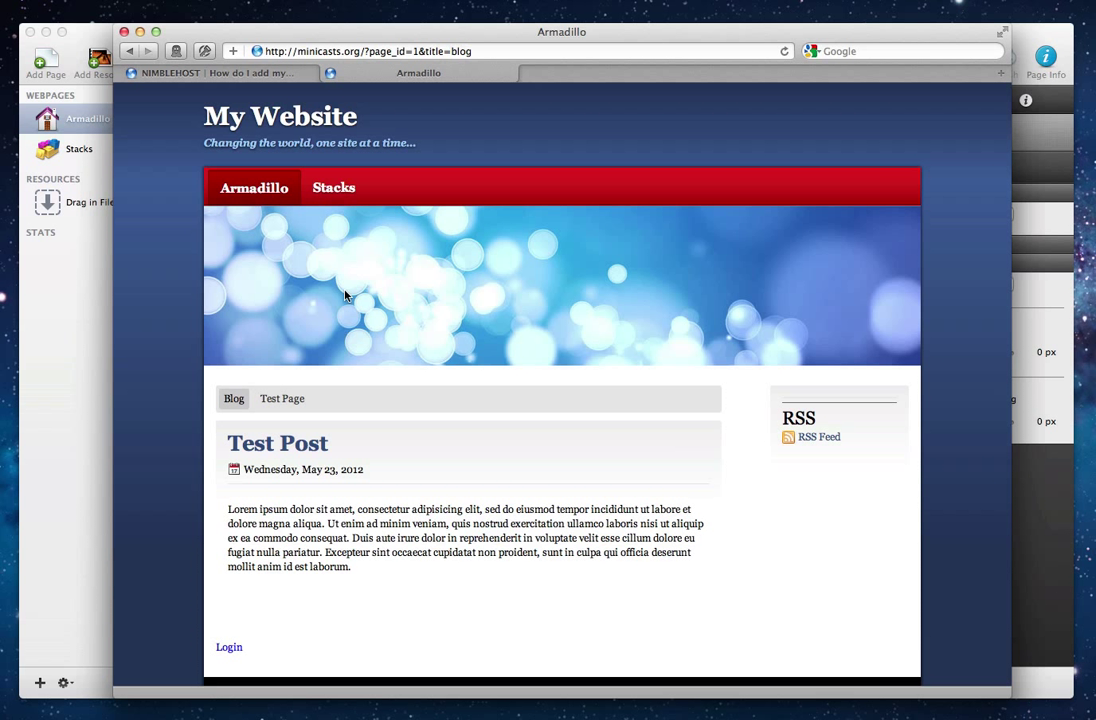
Enter the Armadillo admin dashboard from the site and view the Primary Navigation Menu options in its settings.
{"action": "left_click", "coordinate": [228, 648]}
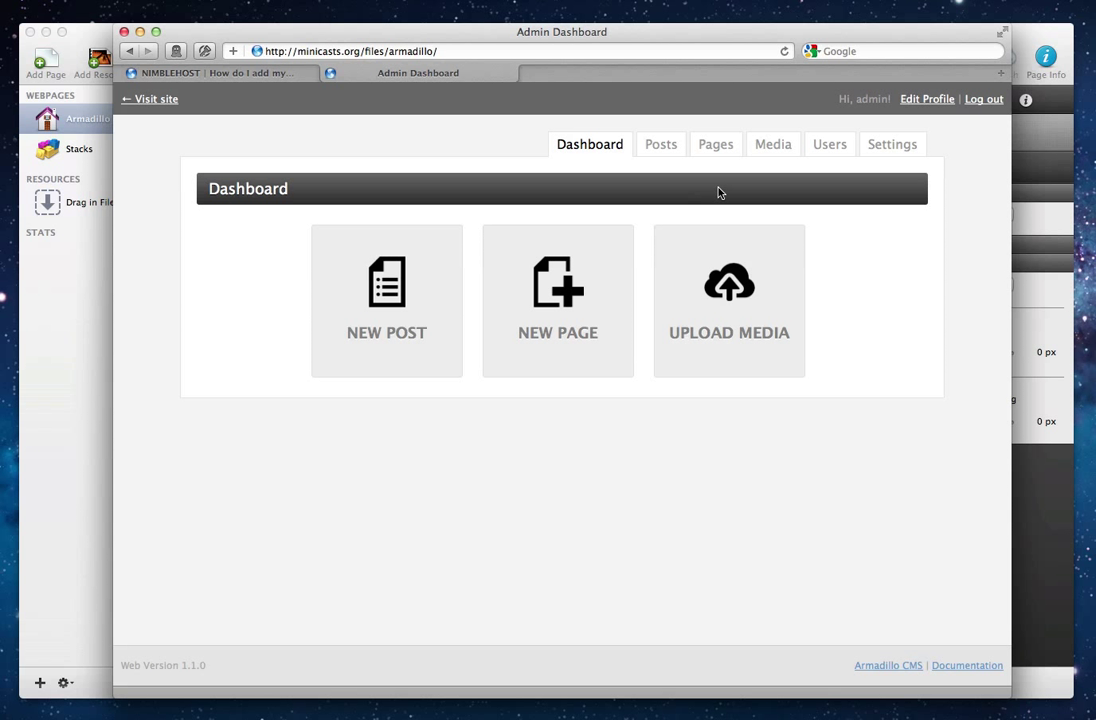
{"action": "left_click", "coordinate": [885, 152]}
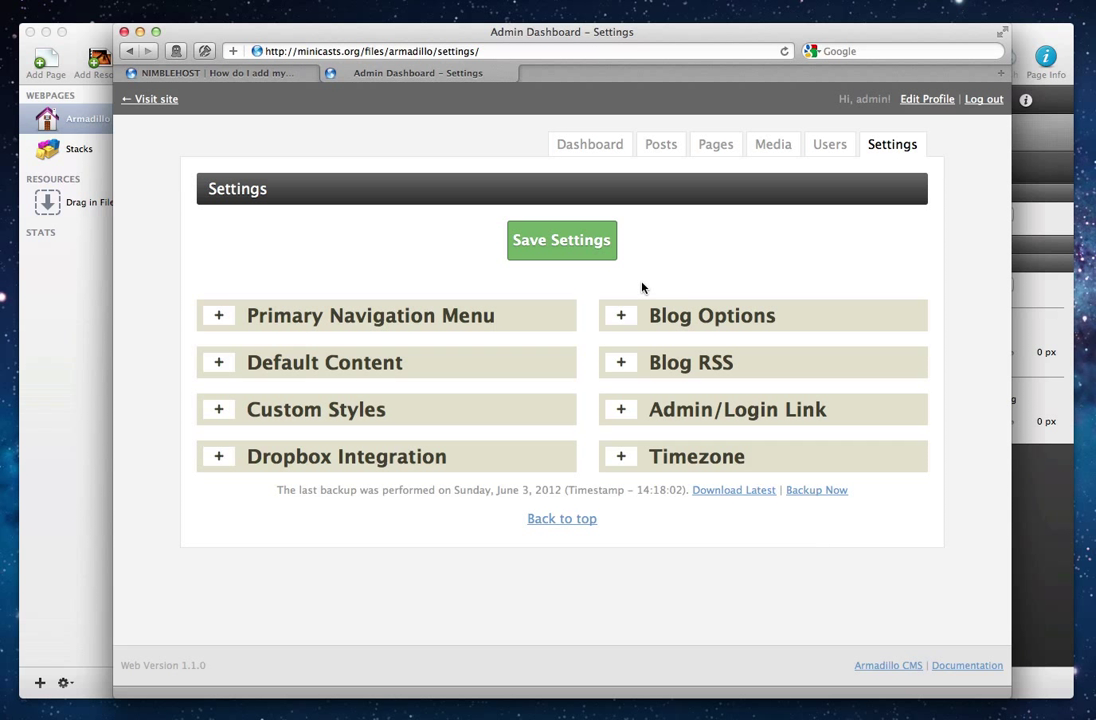
{"action": "left_click", "coordinate": [219, 318]}
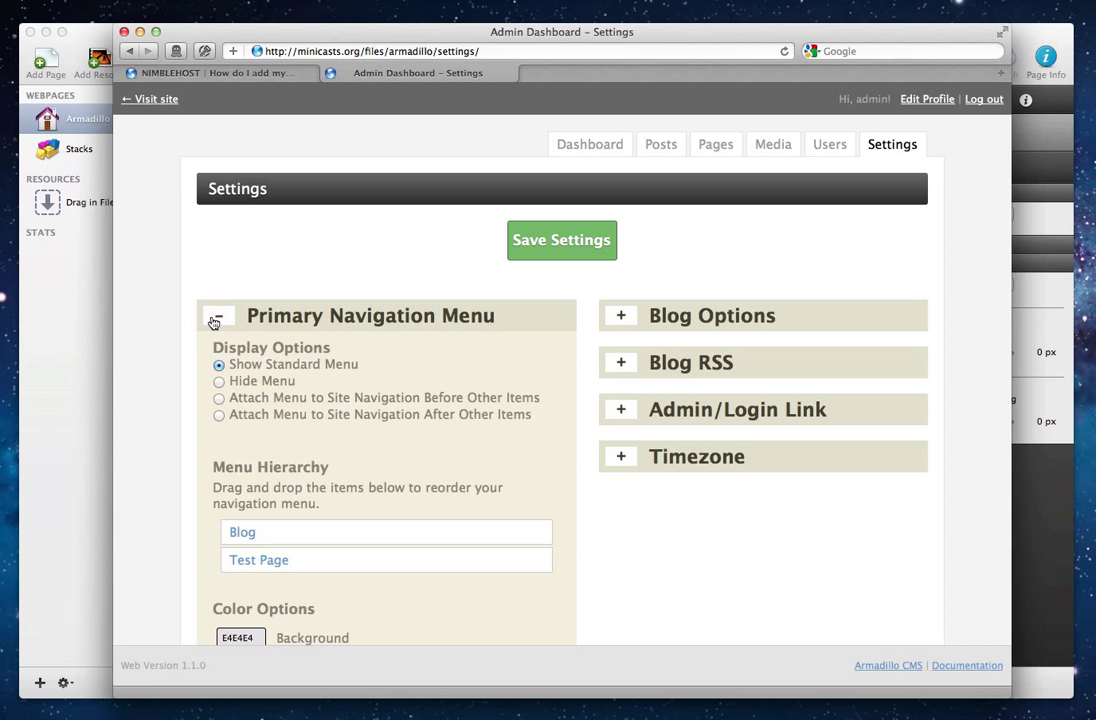
{"action": "scroll", "coordinate": [210, 350], "scroll_direction": "down", "scroll_amount": 3}
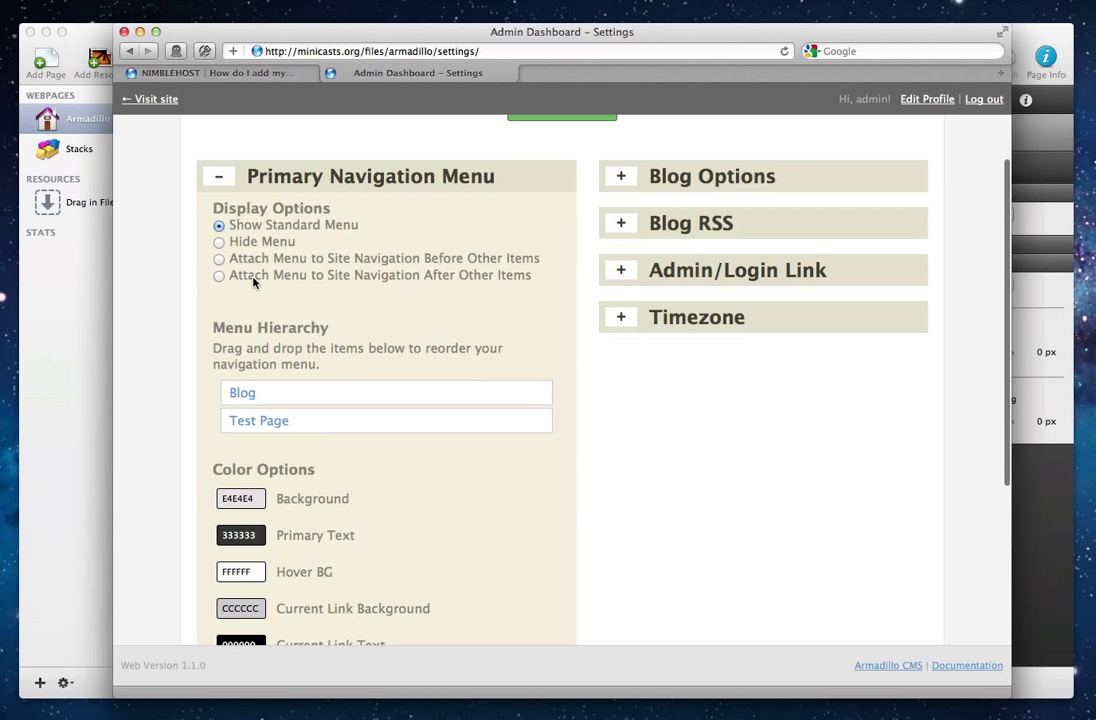
Try the Hide Menu and Attach Menu to Site Navigation Before Other Items display options, and return to the live site without saving.
{"action": "left_click", "coordinate": [254, 244]}
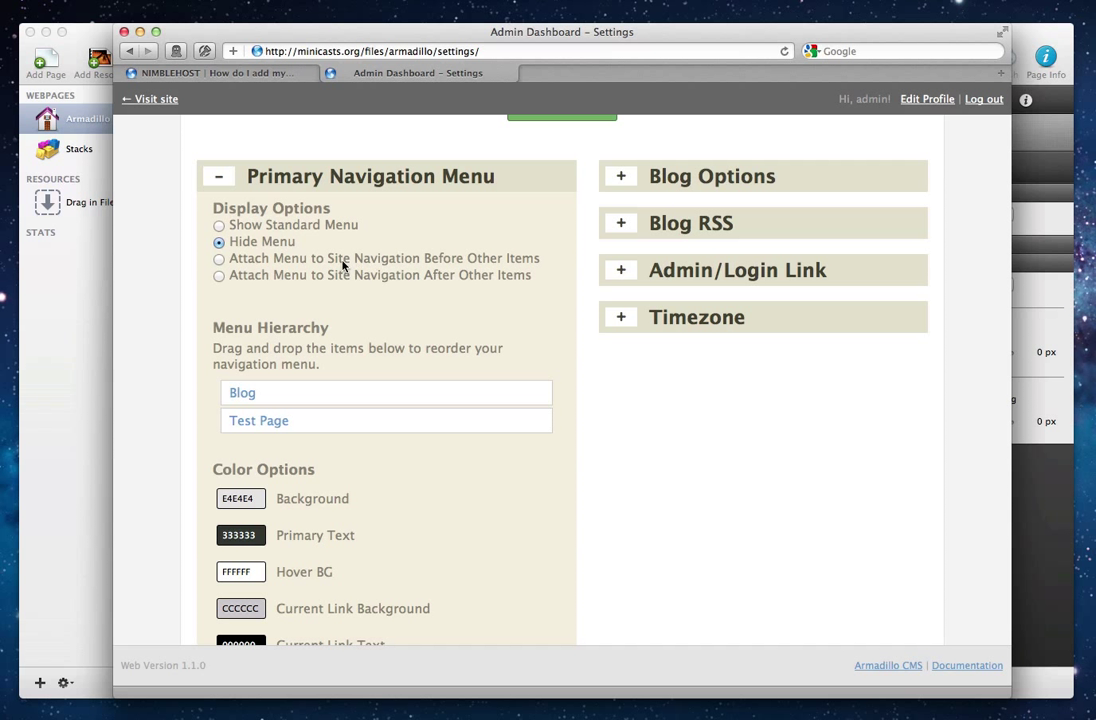
{"action": "left_click", "coordinate": [285, 261]}
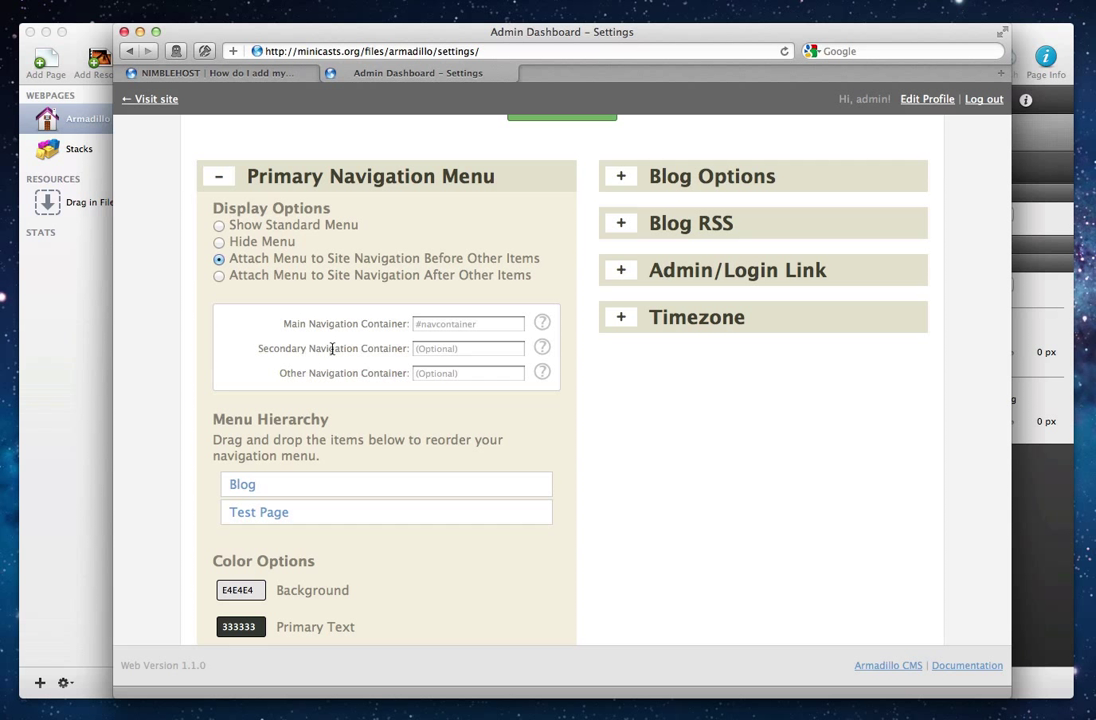
{"action": "left_click", "coordinate": [421, 325]}
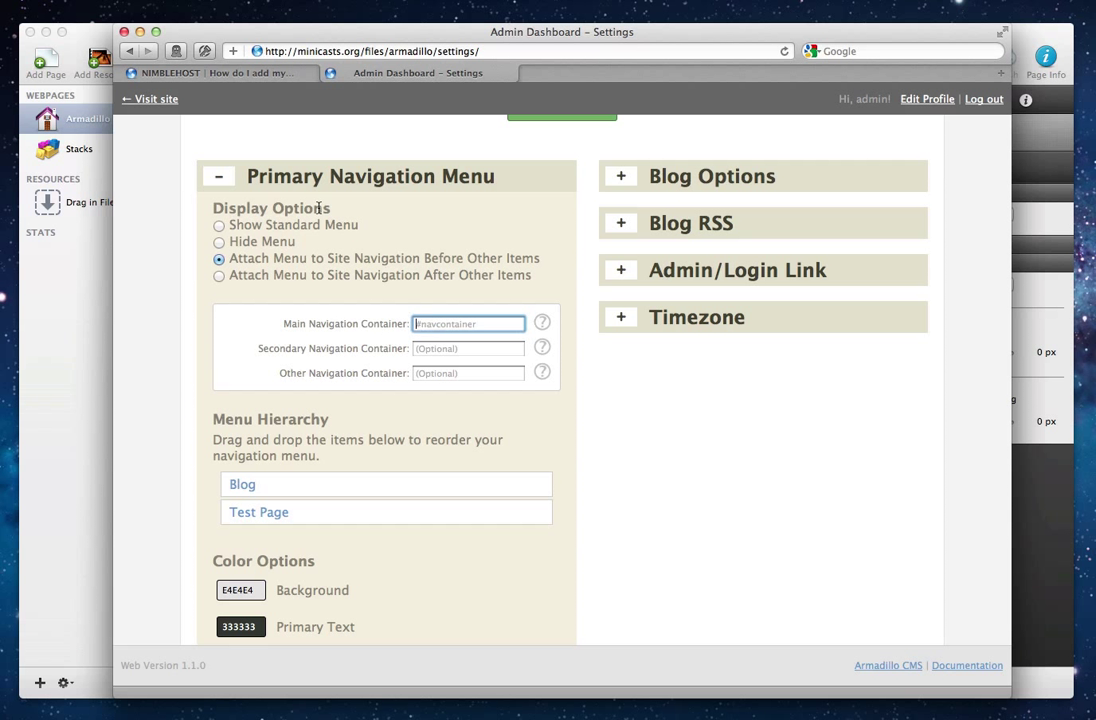
{"action": "left_click", "coordinate": [154, 102]}
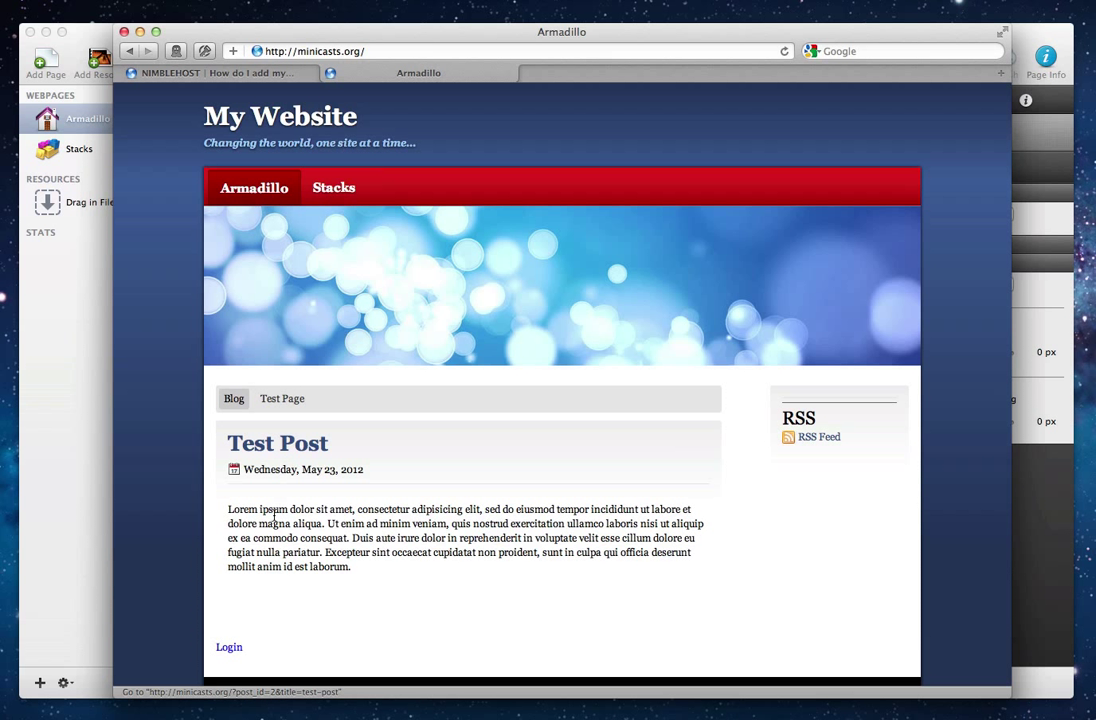
In the Primary Navigation Menu settings, try attaching the menu before other site navigation items, with "." starting the Main Navigation Container value.
{"action": "left_click", "coordinate": [224, 648]}
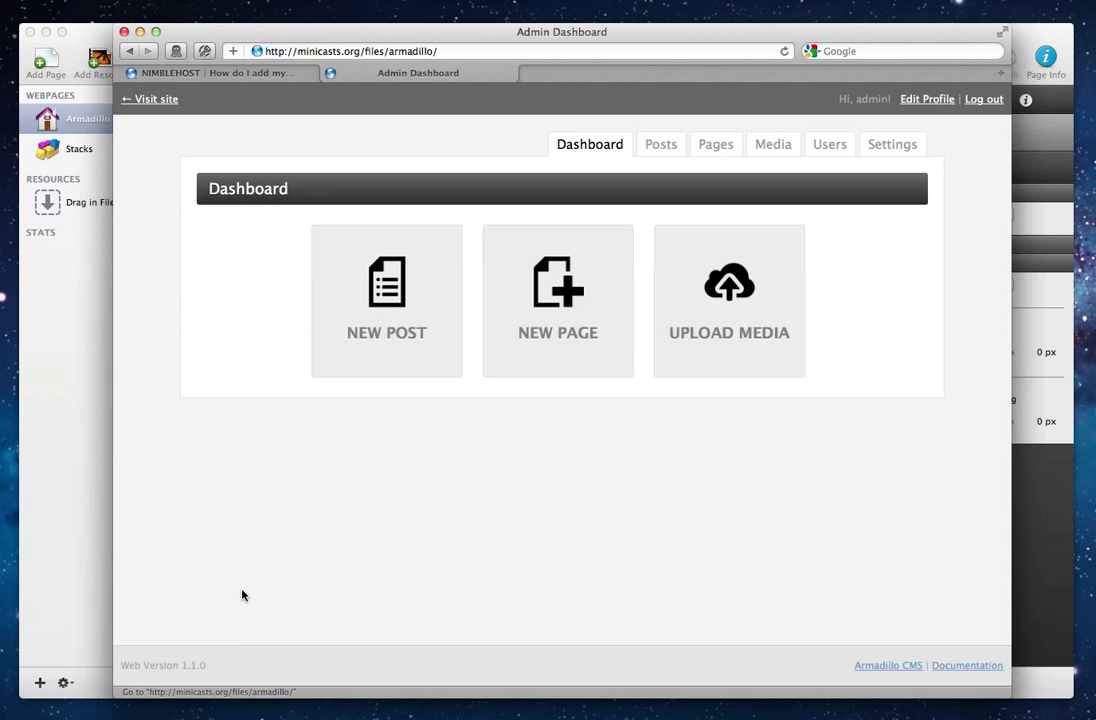
{"action": "left_click", "coordinate": [867, 154]}
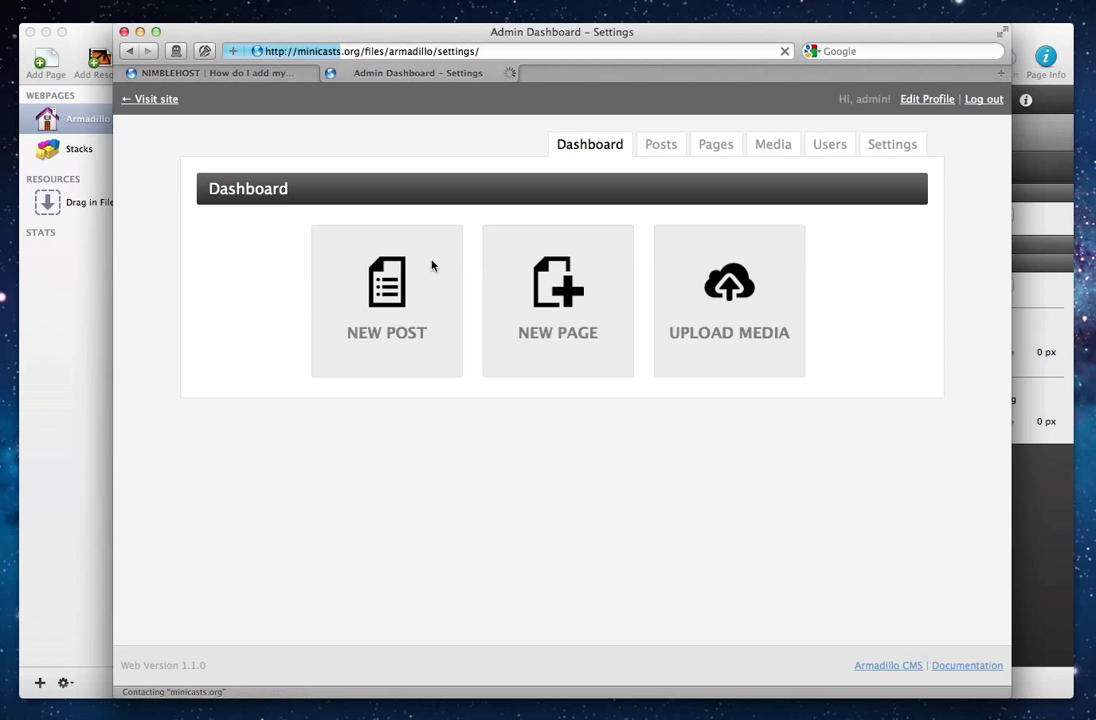
{"action": "left_click", "coordinate": [216, 316]}
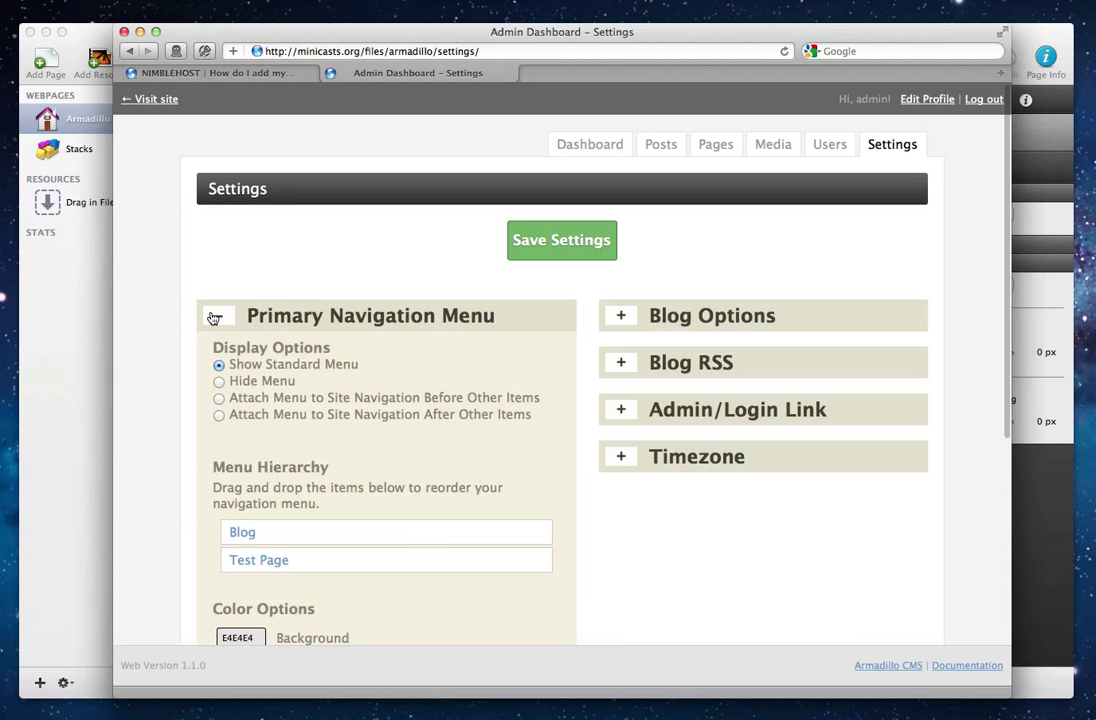
{"action": "left_click", "coordinate": [219, 398]}
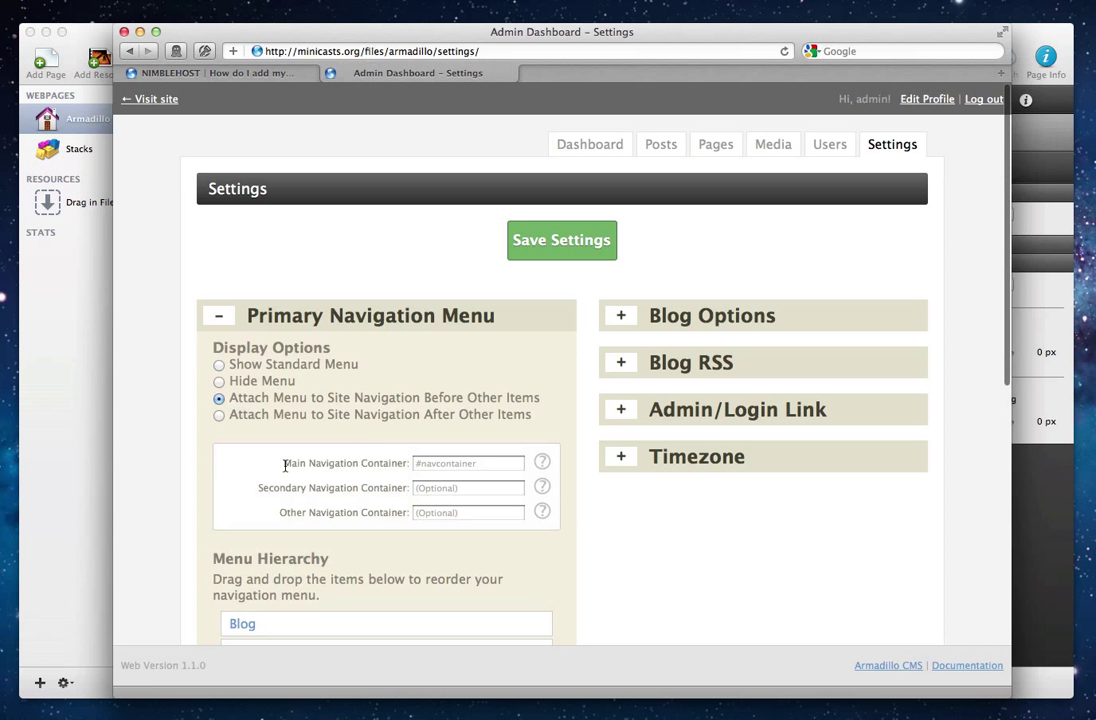
{"action": "left_click", "coordinate": [456, 463]}
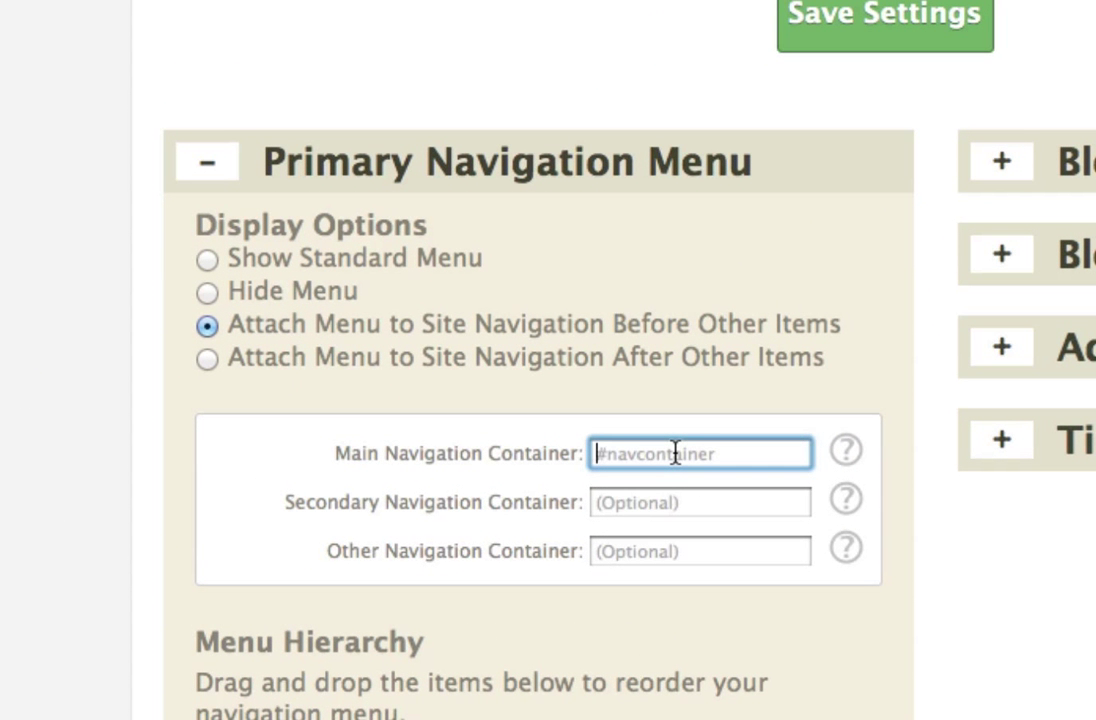
{"action": "type", "text": "#"}
{"action": "key", "text": "BackSpace"}
{"action": "type", "text": "."}
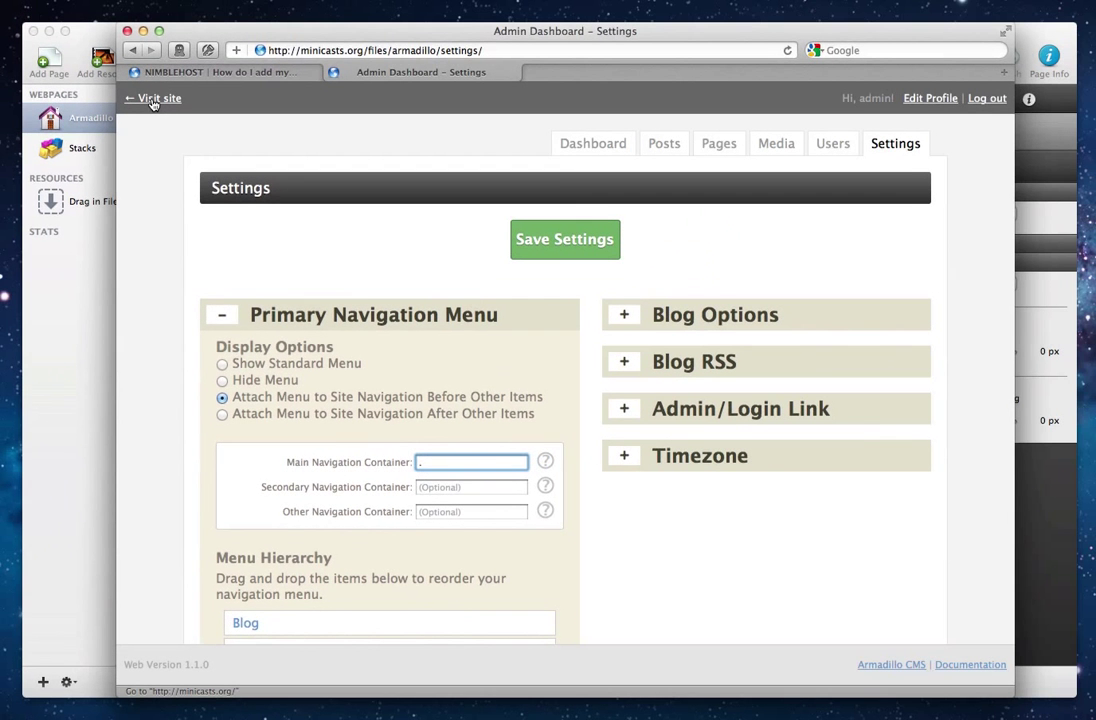
Return to the live site and inspect the red navigation bar's element in the Web Inspector, enlarging the visible page area.
{"action": "left_click", "coordinate": [153, 100]}
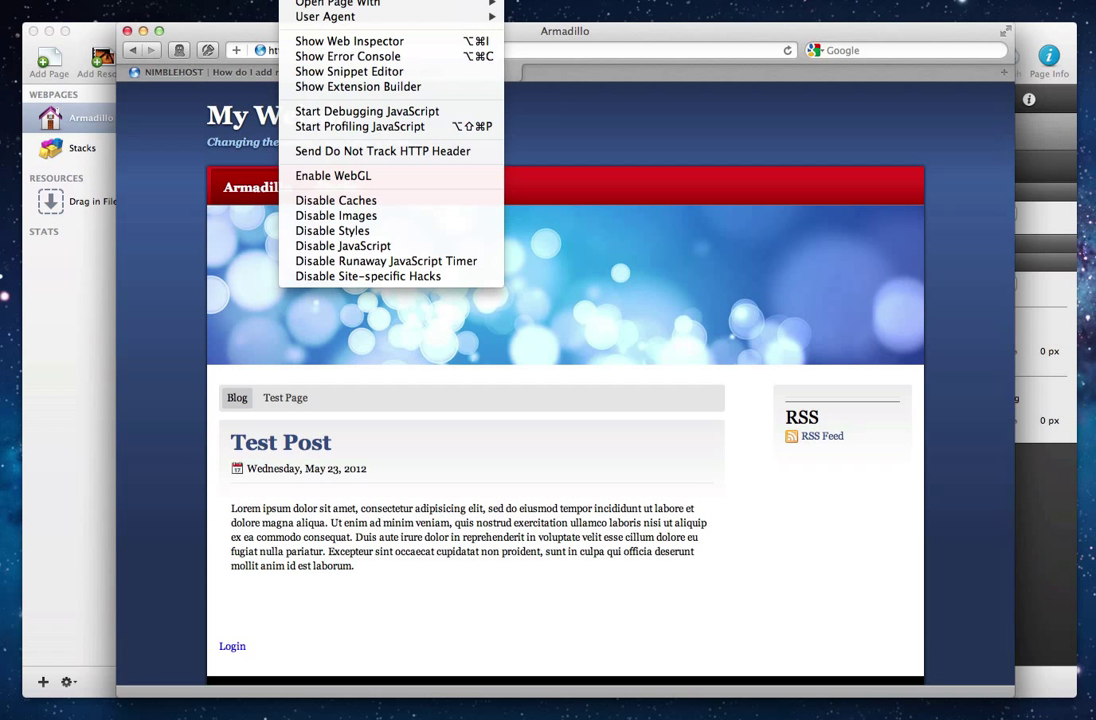
{"action": "left_click", "coordinate": [356, 44]}
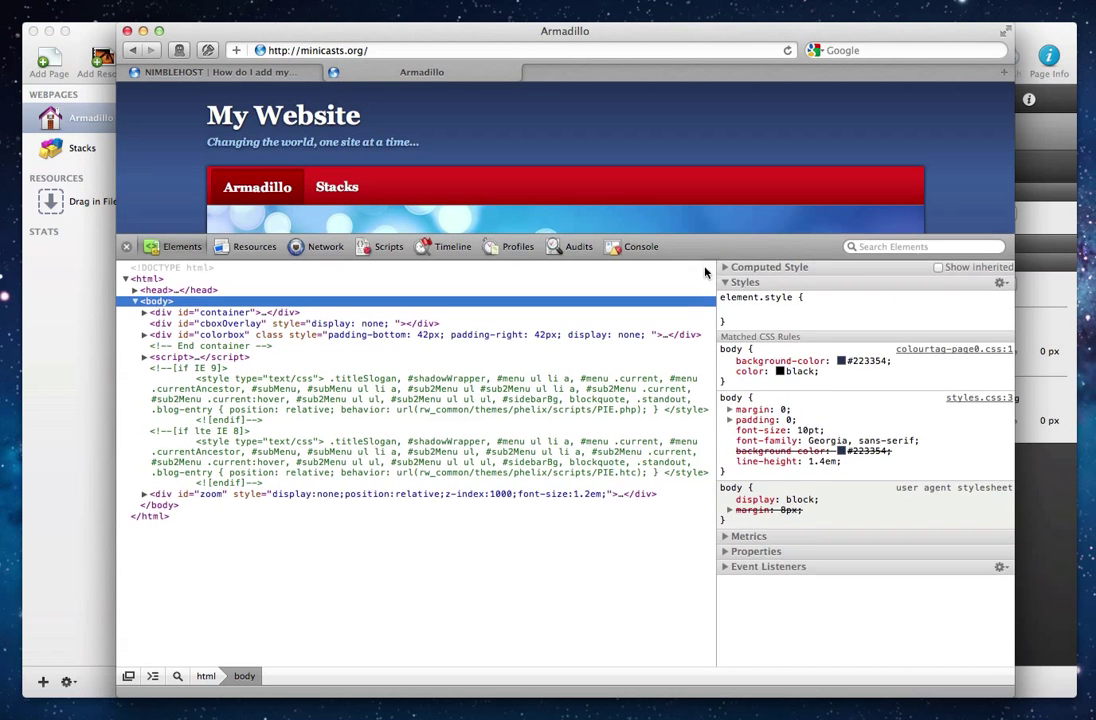
{"action": "left_click_drag", "start_coordinate": [705, 248], "coordinate": [692, 374]}
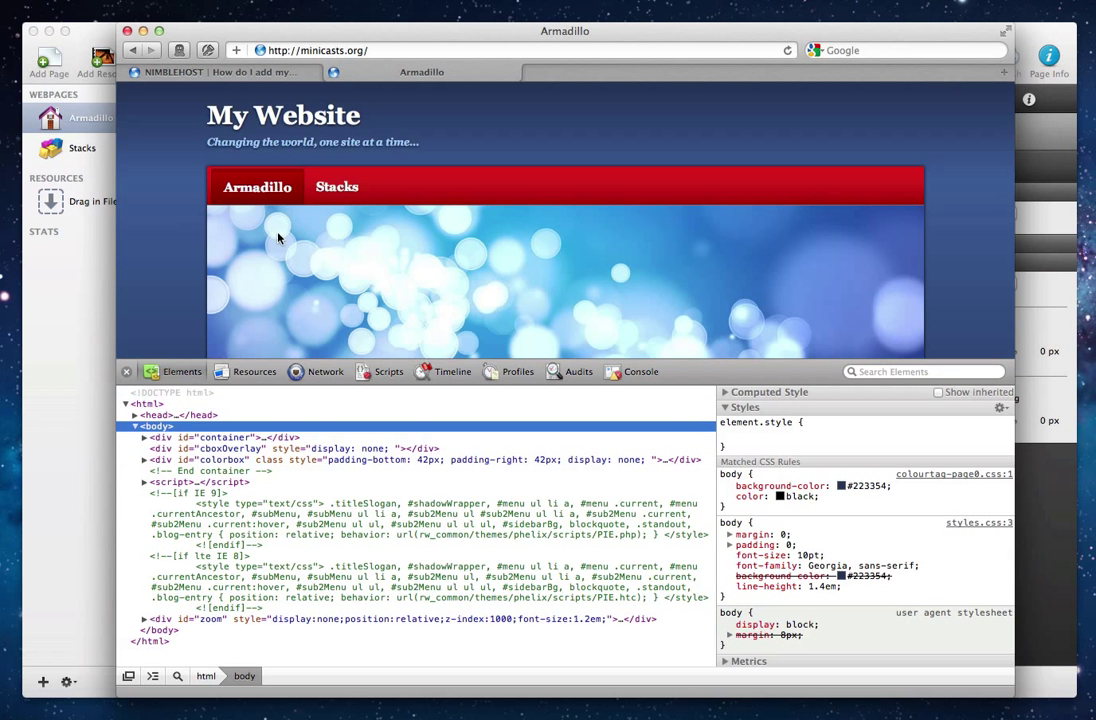
{"action": "right_click", "coordinate": [393, 189]}
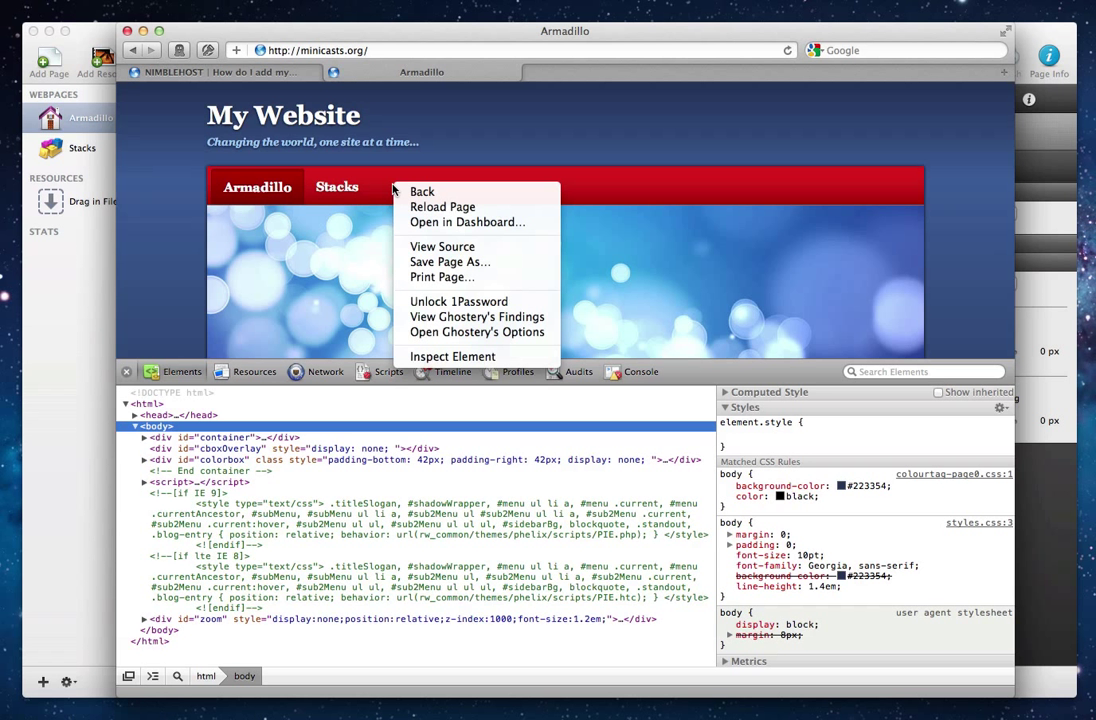
{"action": "left_click", "coordinate": [446, 357]}
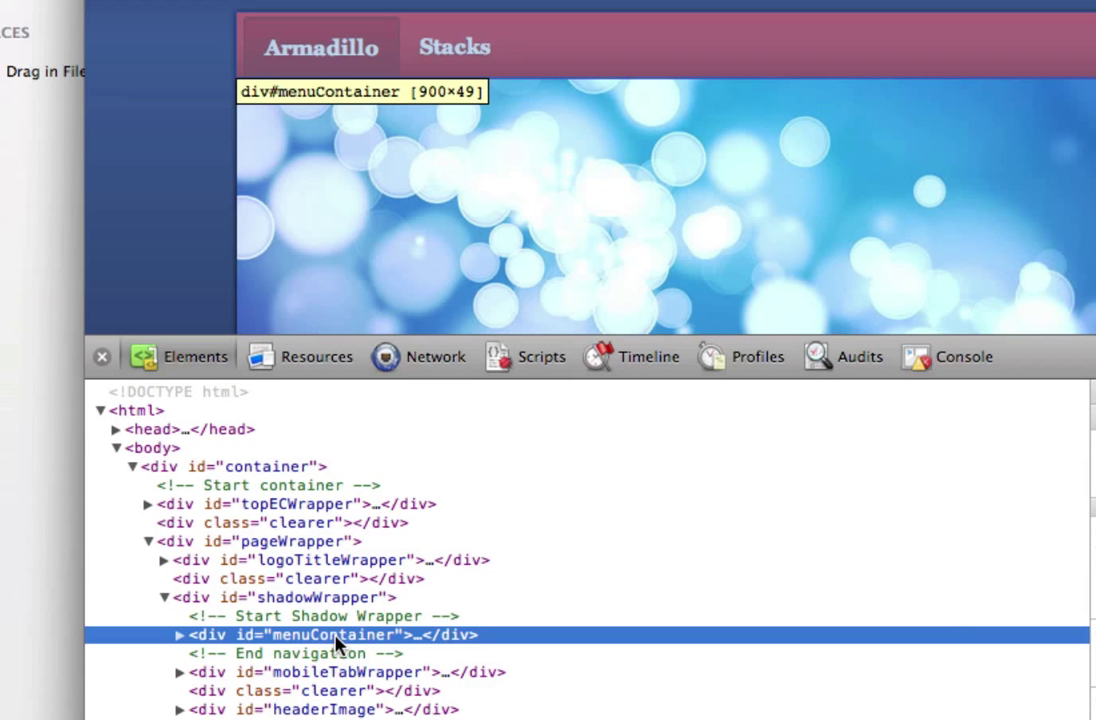
Expand the menuContainer div, examine the nested menu div that holds the navigation list, and close the Web Inspector.
{"action": "left_click", "coordinate": [180, 635]}
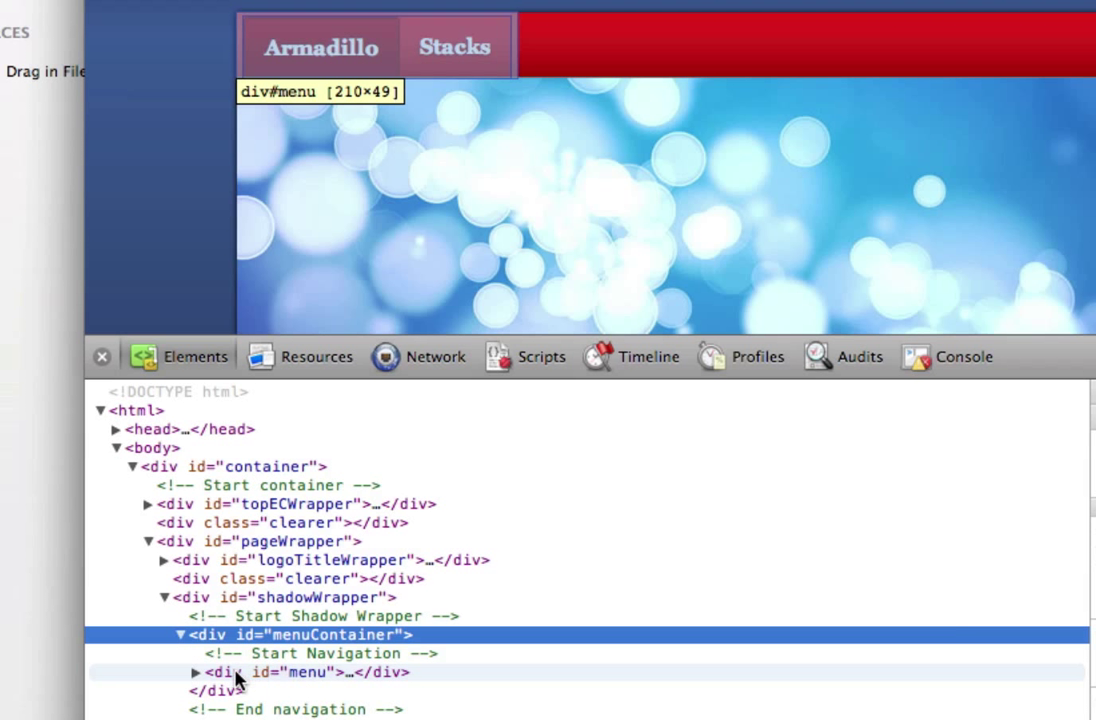
{"action": "left_click", "coordinate": [196, 673]}
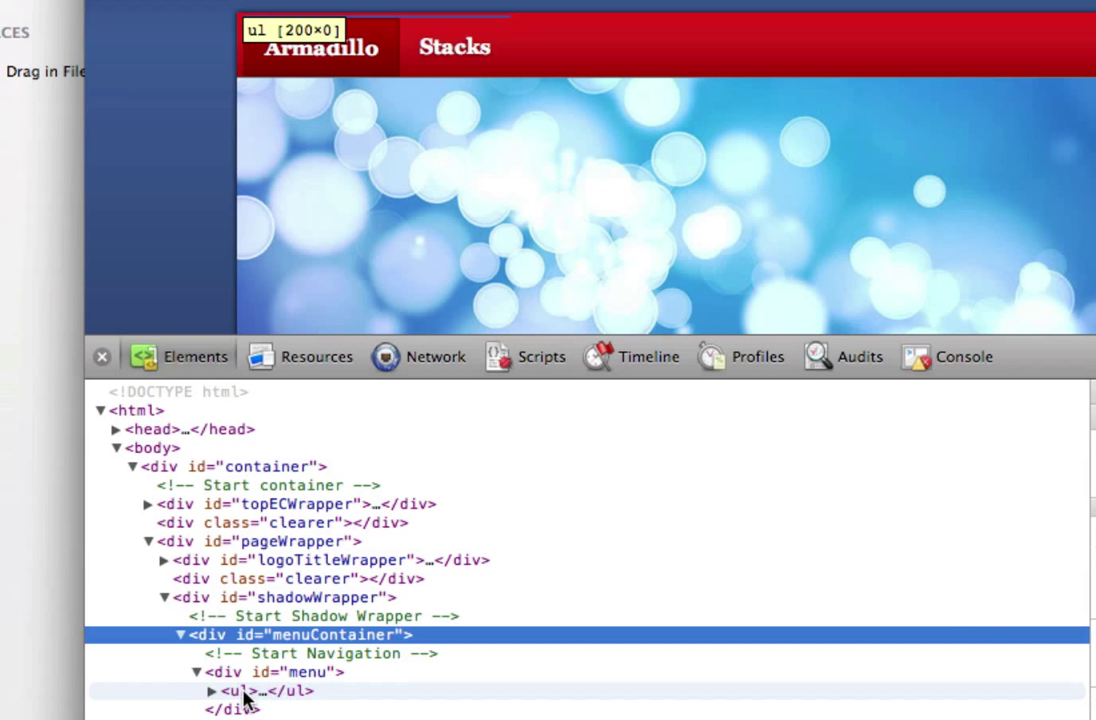
{"action": "left_click", "coordinate": [231, 676]}
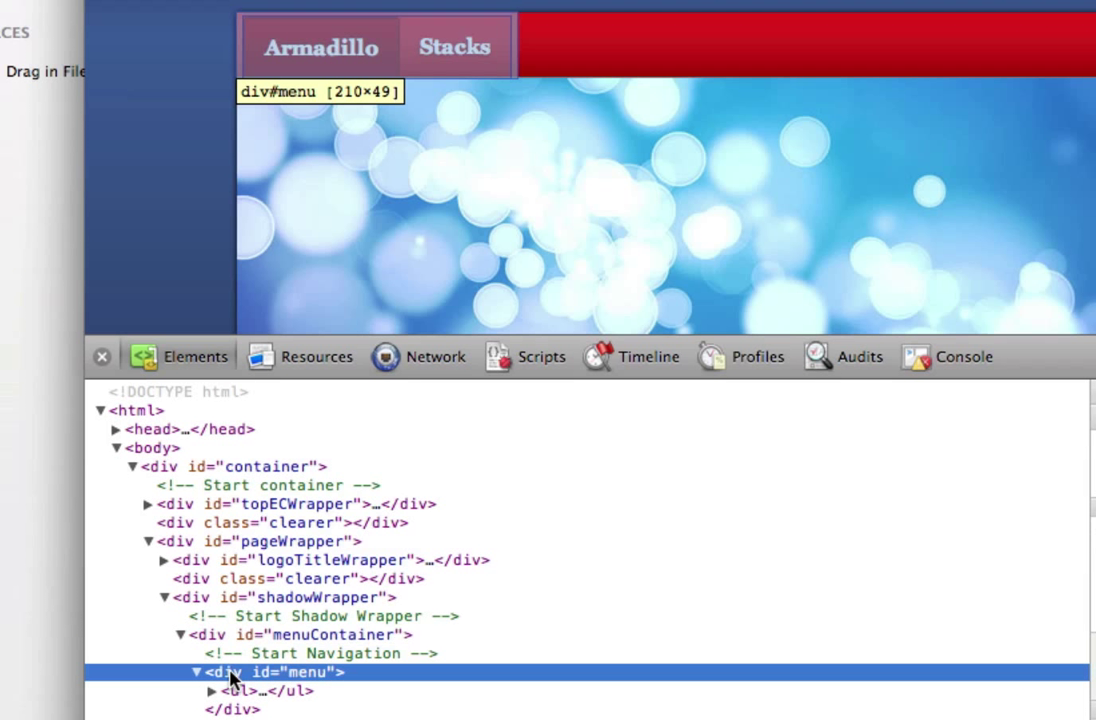
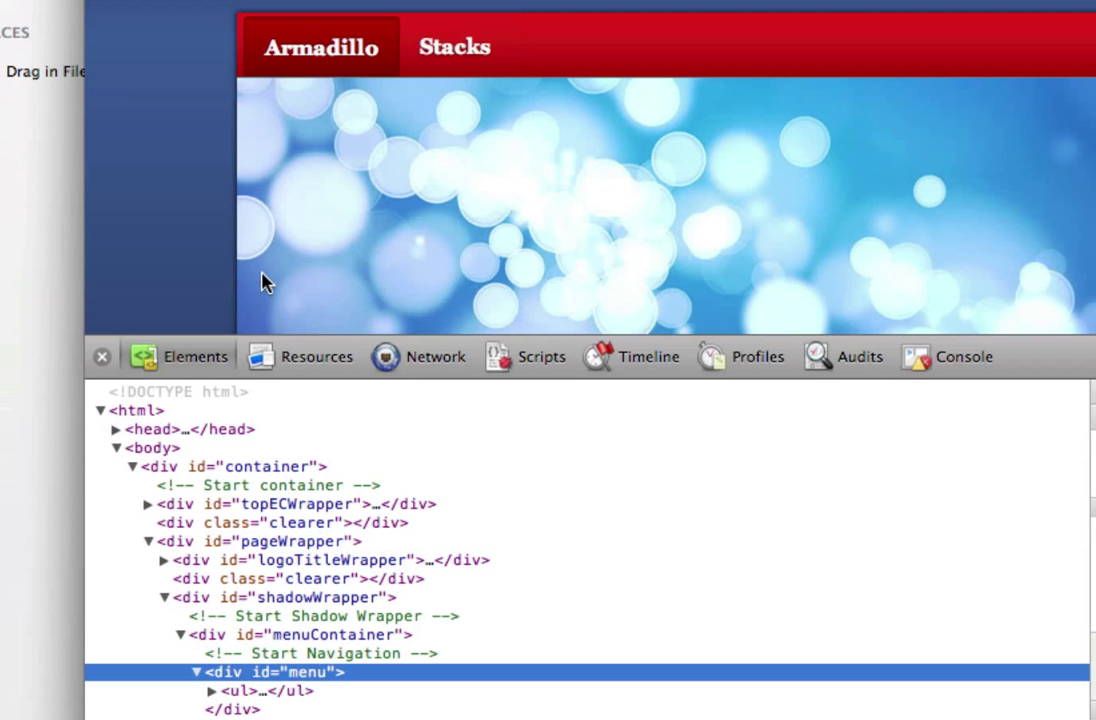
{"action": "left_click", "coordinate": [102, 356]}
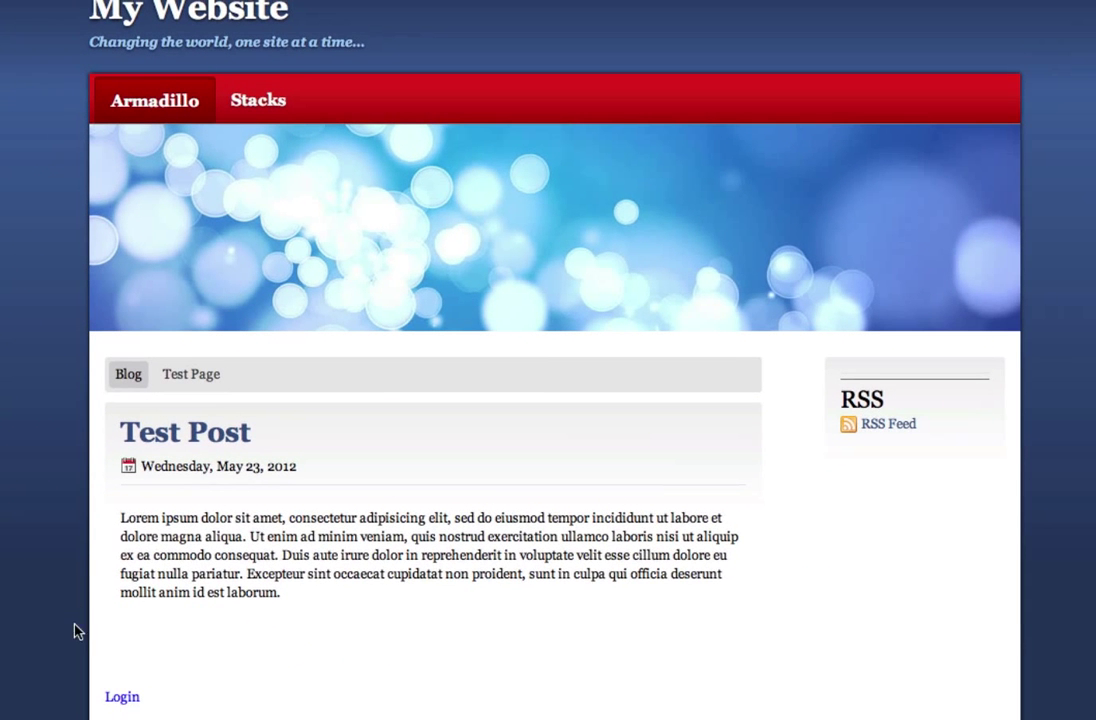
Open Armadillo's administration area from the live site and expand the Primary Navigation Menu settings.
{"action": "left_click", "coordinate": [115, 698]}
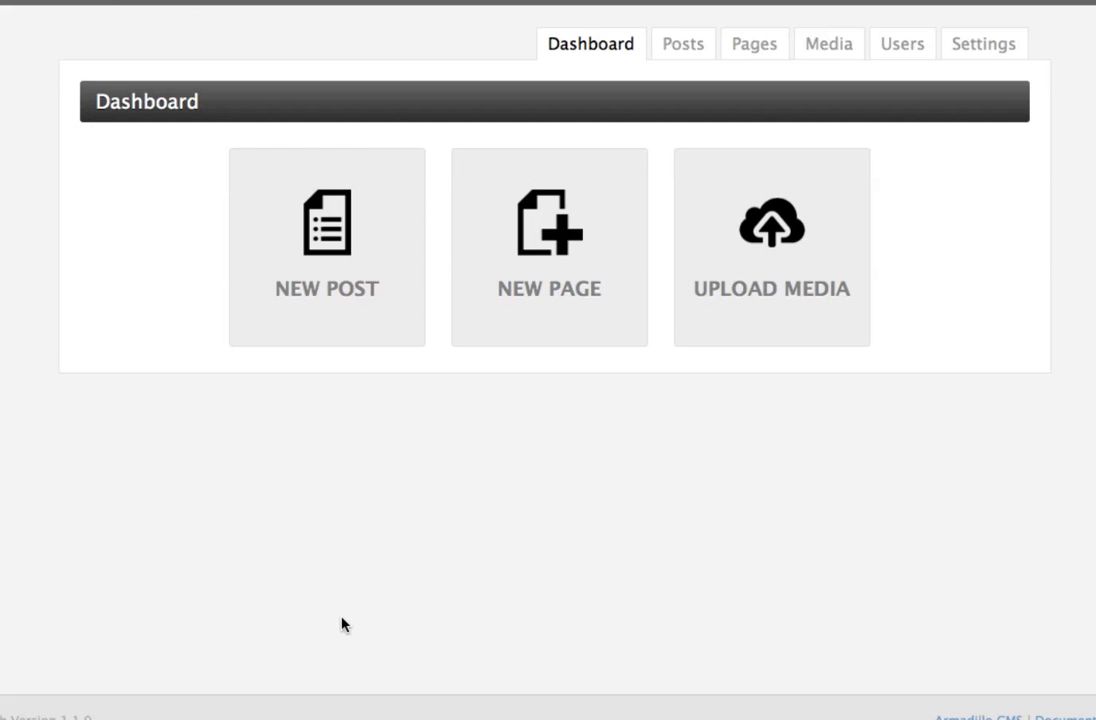
{"action": "left_click", "coordinate": [962, 41]}
{"action": "left_click", "coordinate": [108, 265]}
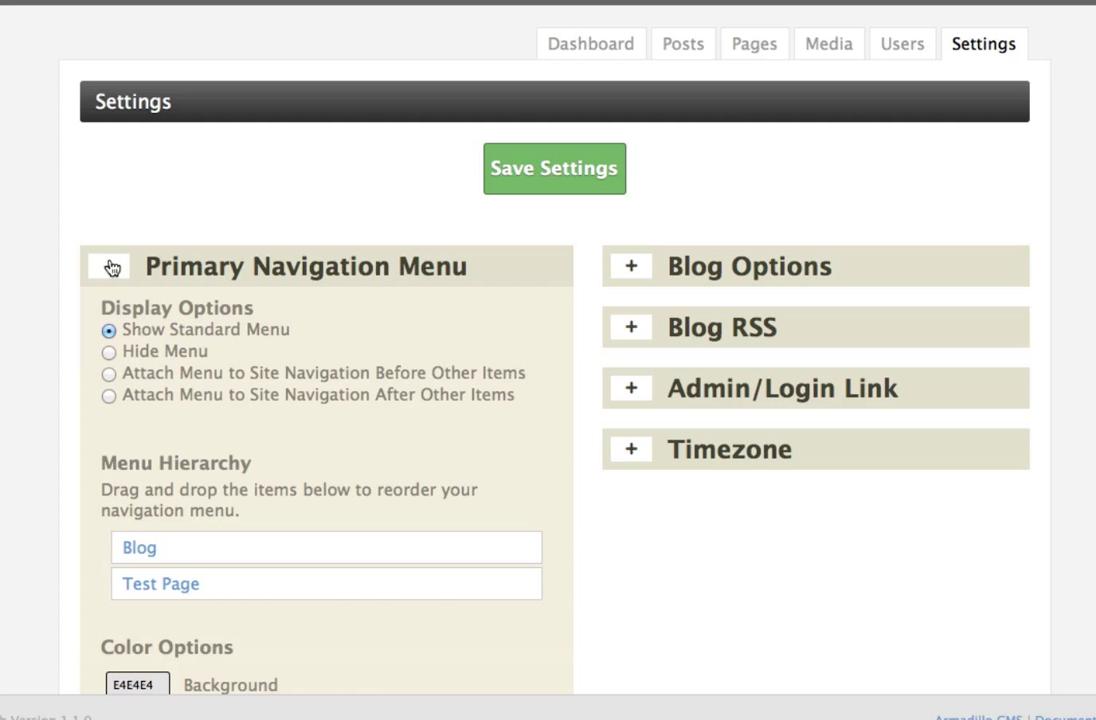
Attach the menu to site navigation before other items, set the Main Navigation Container to "#menu", and save the settings.
{"action": "scroll", "coordinate": [161, 215], "scroll_direction": "down", "scroll_amount": 2}
{"action": "scroll", "coordinate": [161, 215], "scroll_direction": "down", "scroll_amount": 1}
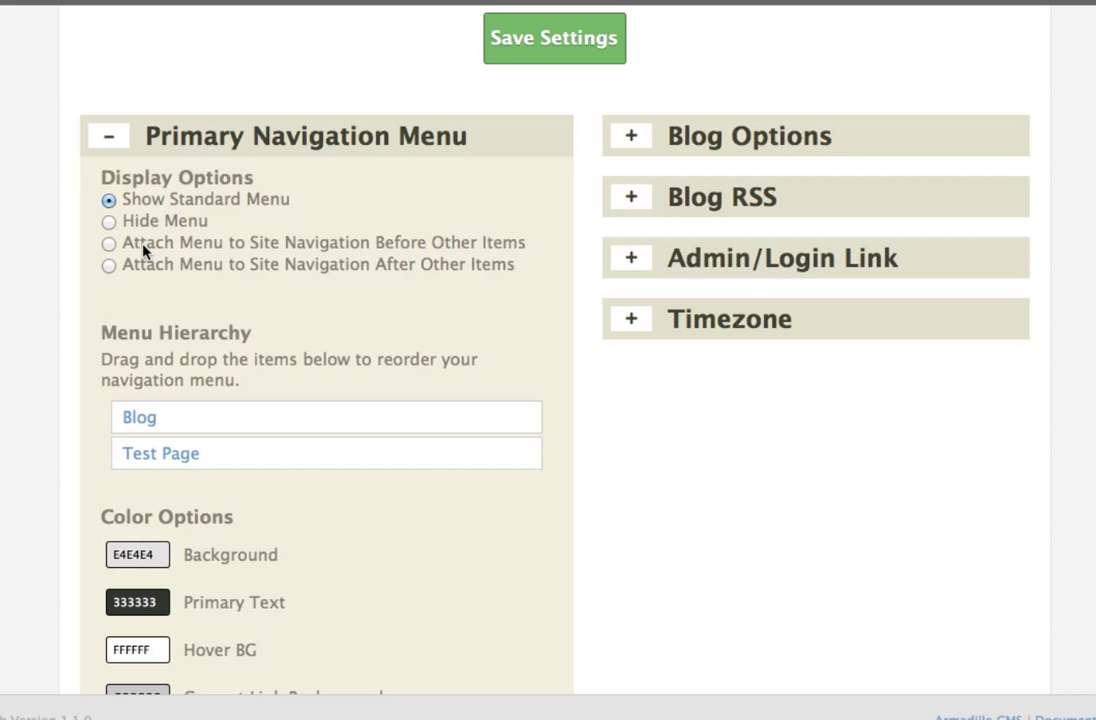
{"action": "left_click", "coordinate": [145, 248]}
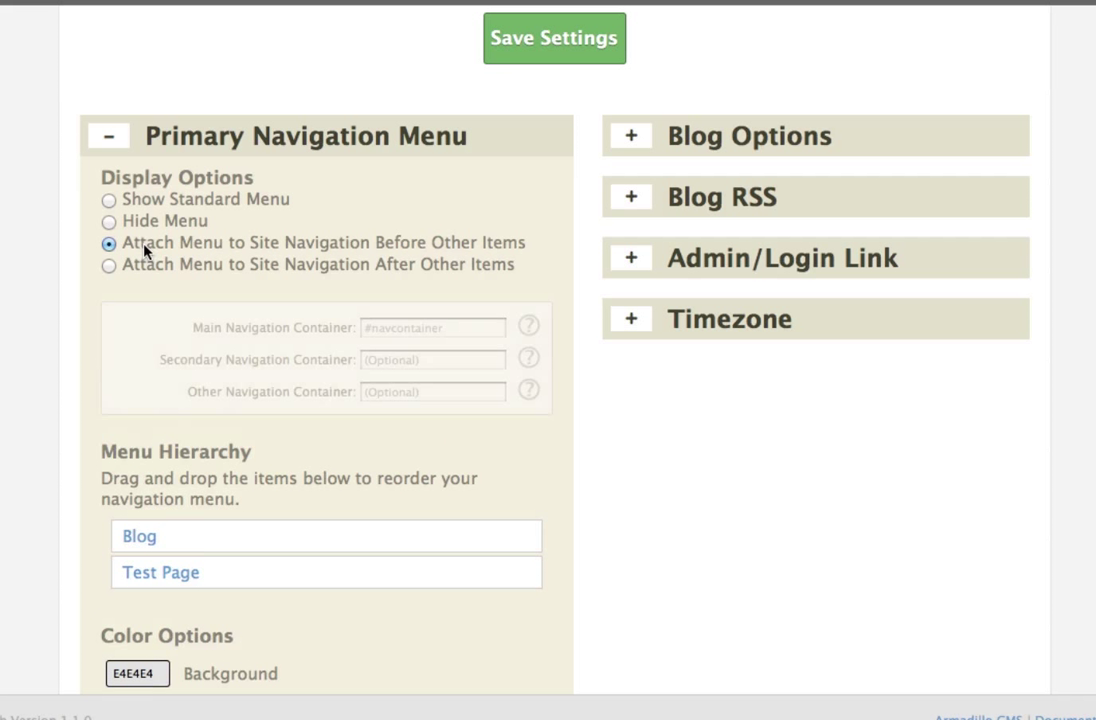
{"action": "left_click", "coordinate": [385, 325]}
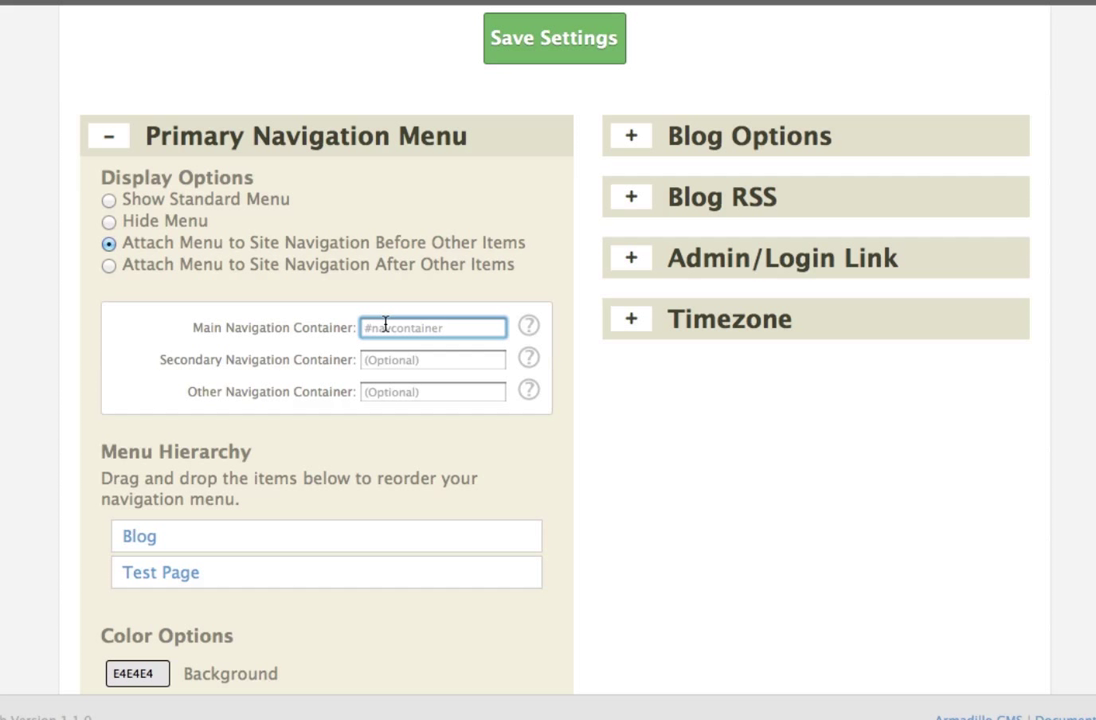
{"action": "type", "text": "#menu"}
{"action": "left_click", "coordinate": [545, 56]}
{"action": "scroll", "coordinate": [545, 56], "scroll_direction": "up", "scroll_amount": 3}
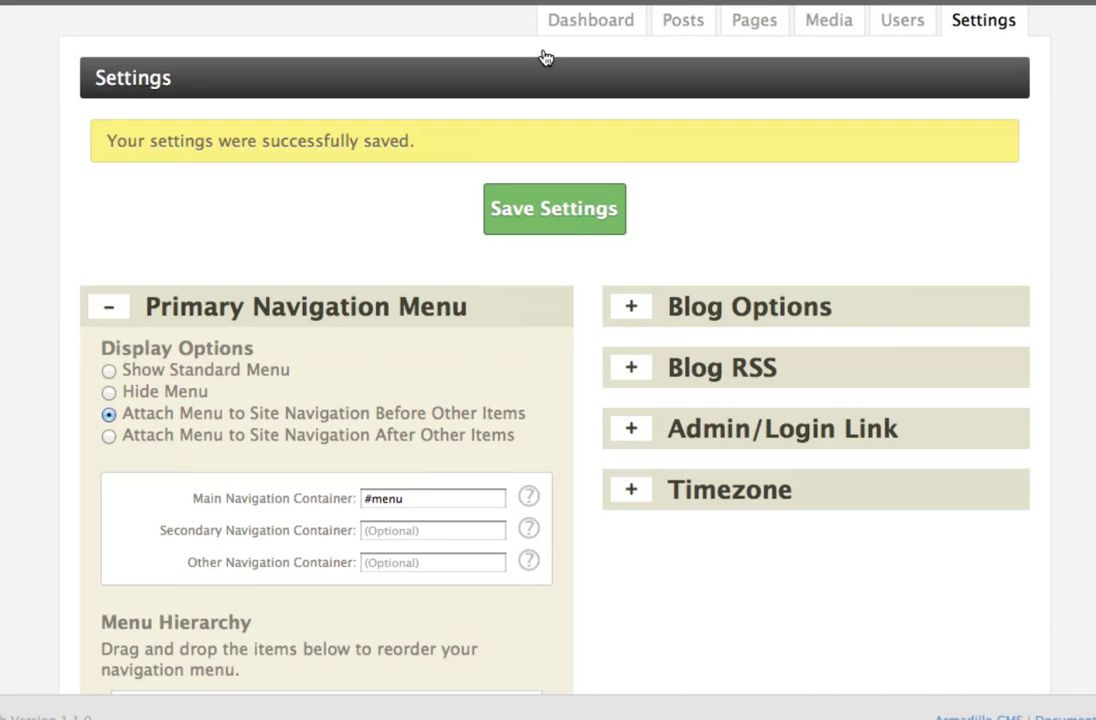
Return to the live site and check the navigation bar on the Test Page, Blog and Stacks pages.
{"action": "left_click", "coordinate": [42, 2]}
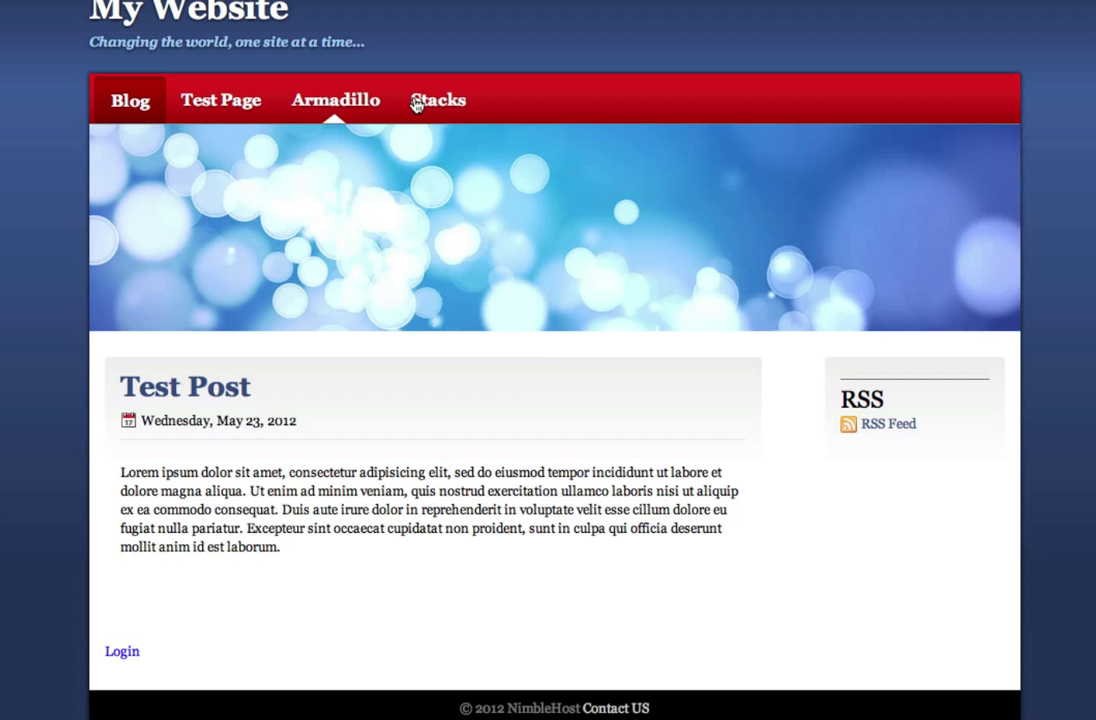
{"action": "left_click", "coordinate": [213, 104]}
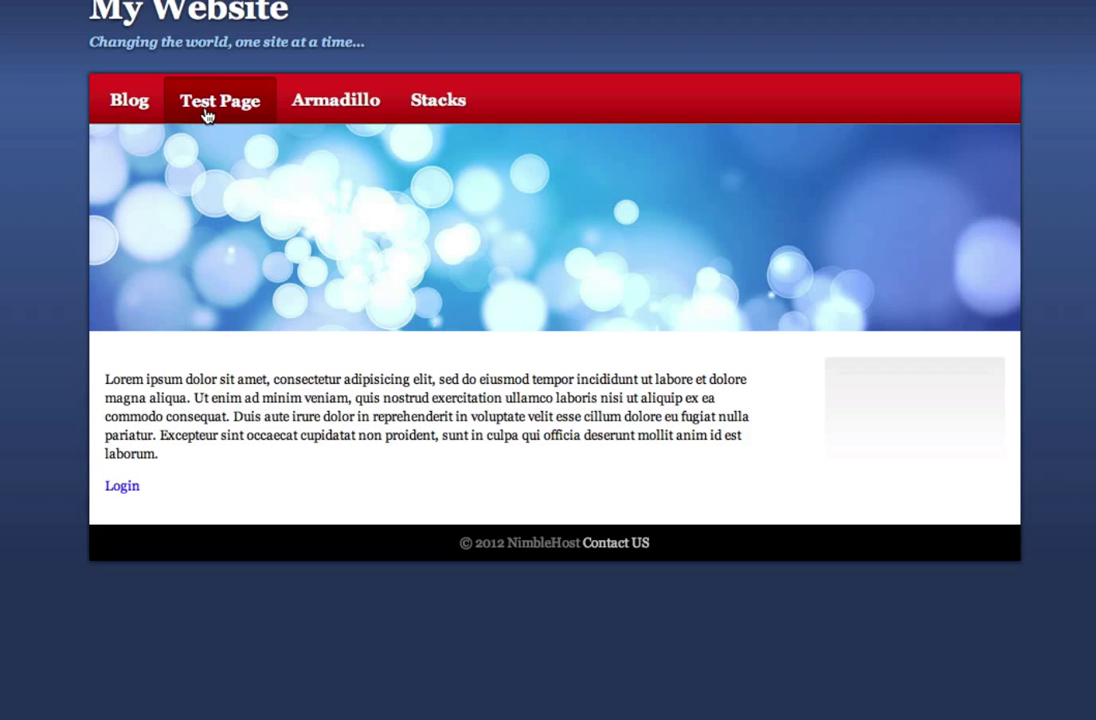
{"action": "left_click", "coordinate": [127, 112]}
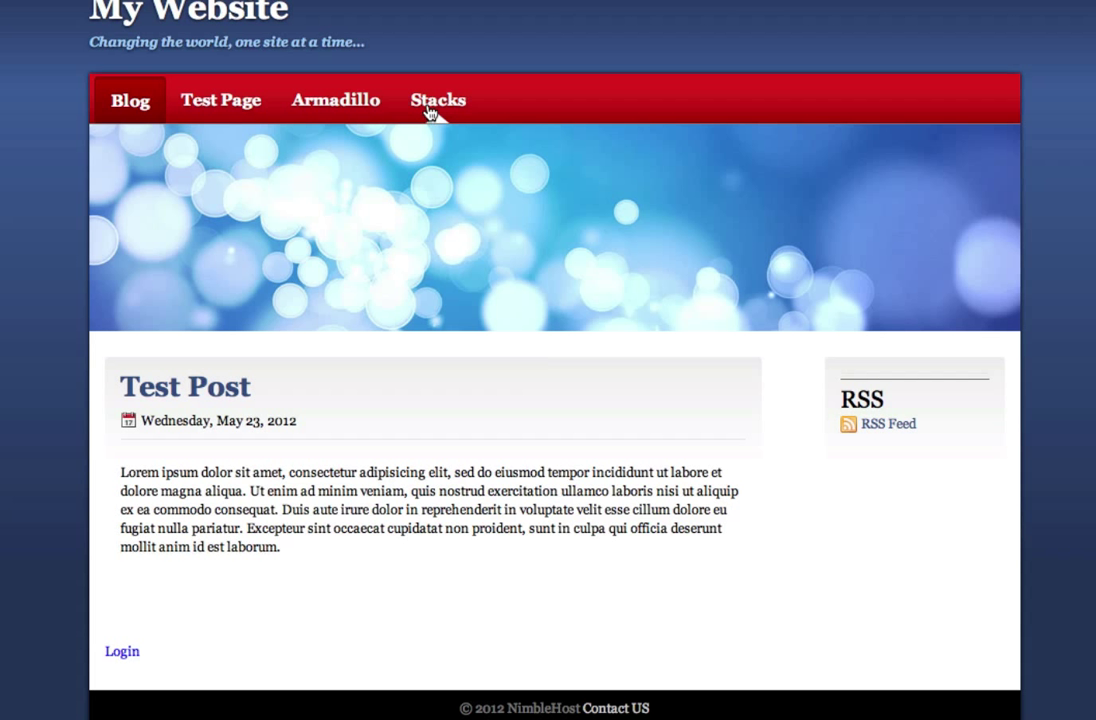
{"action": "left_click", "coordinate": [440, 110]}
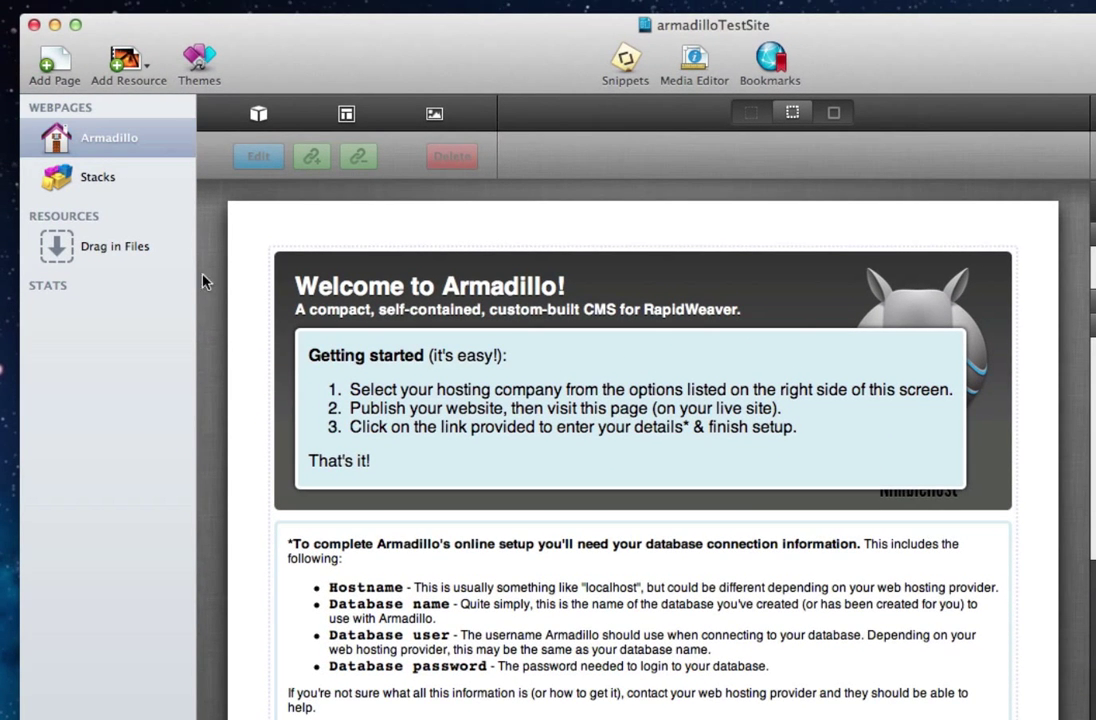
Select the Stacks page in the armadilloTestSite project in RapidWeaver.
{"action": "left_click", "coordinate": [102, 176]}
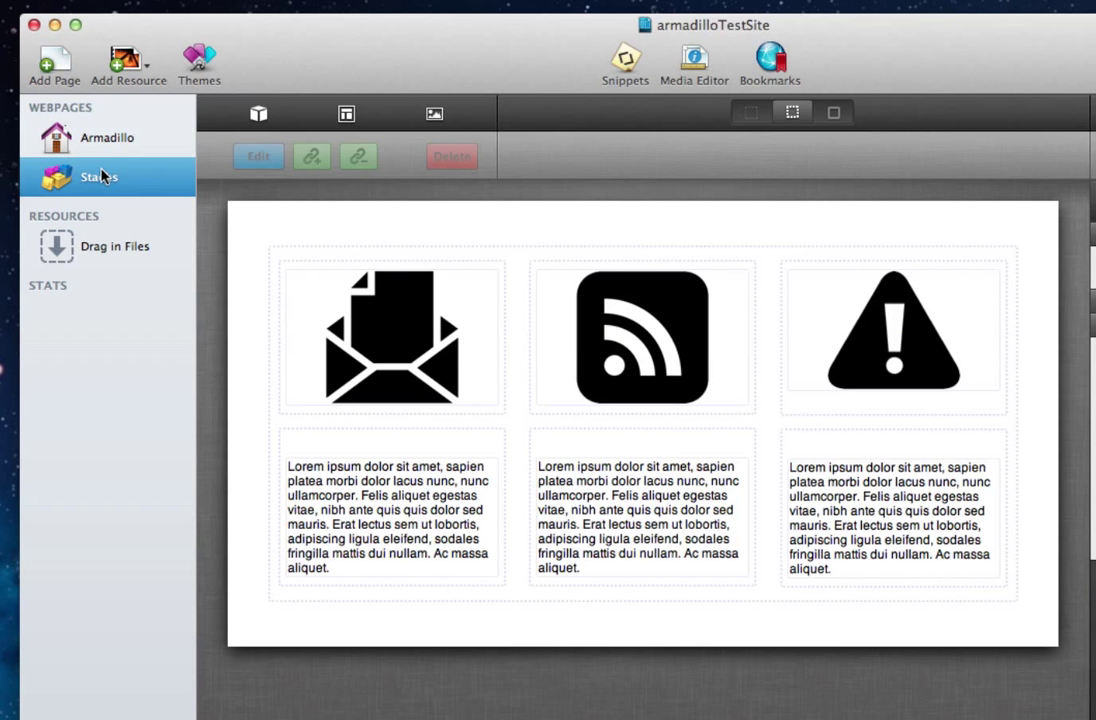
{"action": "left_click", "coordinate": [240, 288]}
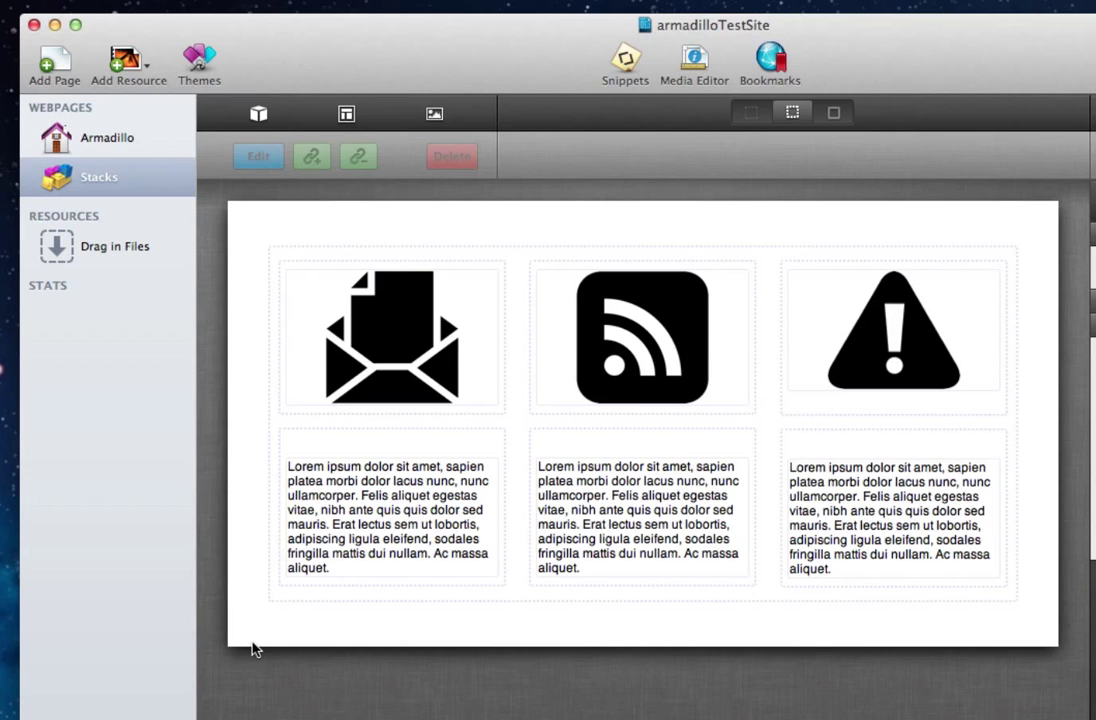
Switch to the browser and read the NimbleHost support article on adding the Armadillo menu to other RapidWeaver pages.
{"action": "key", "text": "super+Tab"}
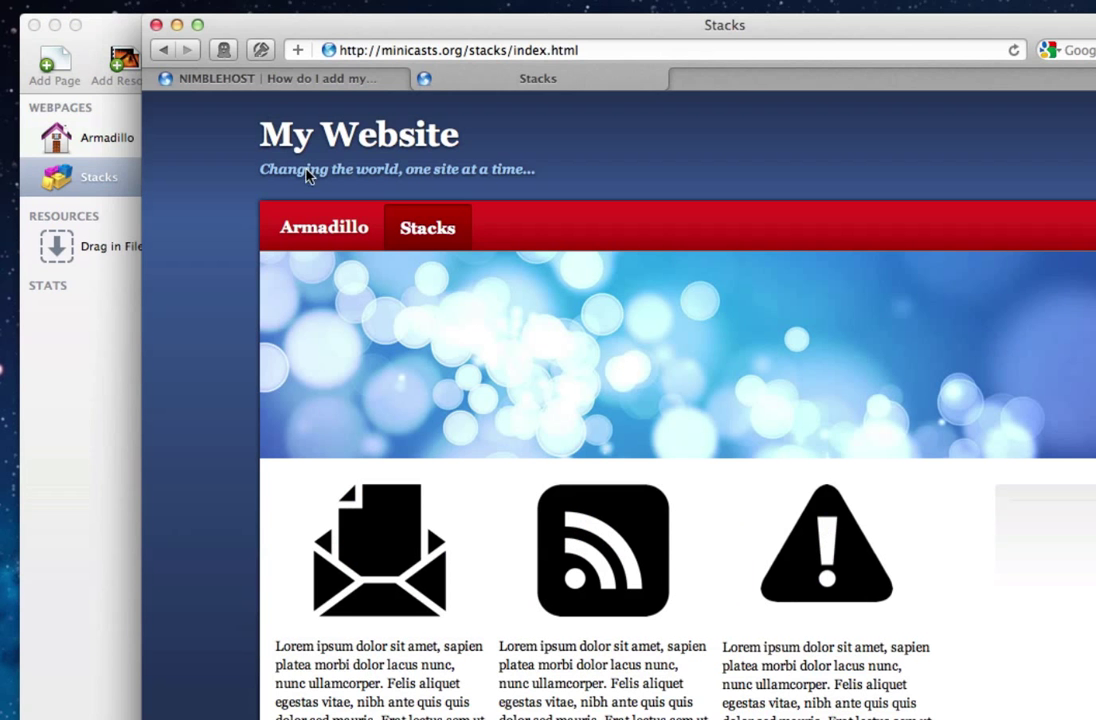
{"action": "left_click", "coordinate": [278, 84]}
{"action": "scroll", "coordinate": [286, 235], "scroll_direction": "up", "scroll_amount": 4}
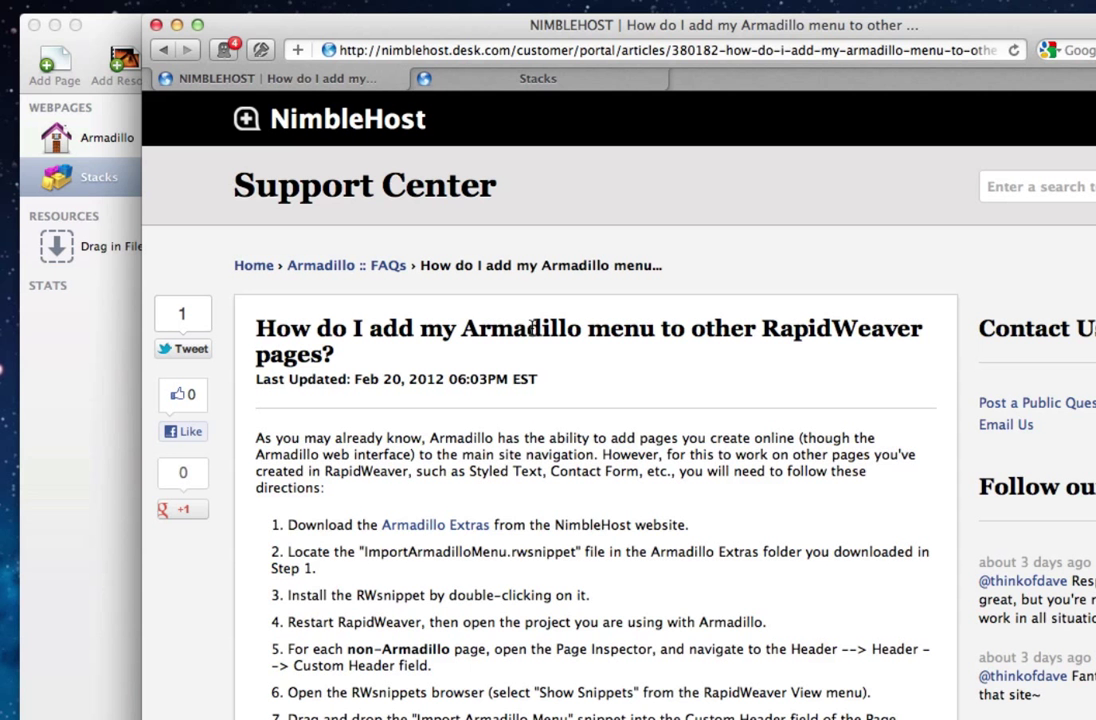
{"action": "scroll", "coordinate": [693, 386], "scroll_direction": "down", "scroll_amount": 5}
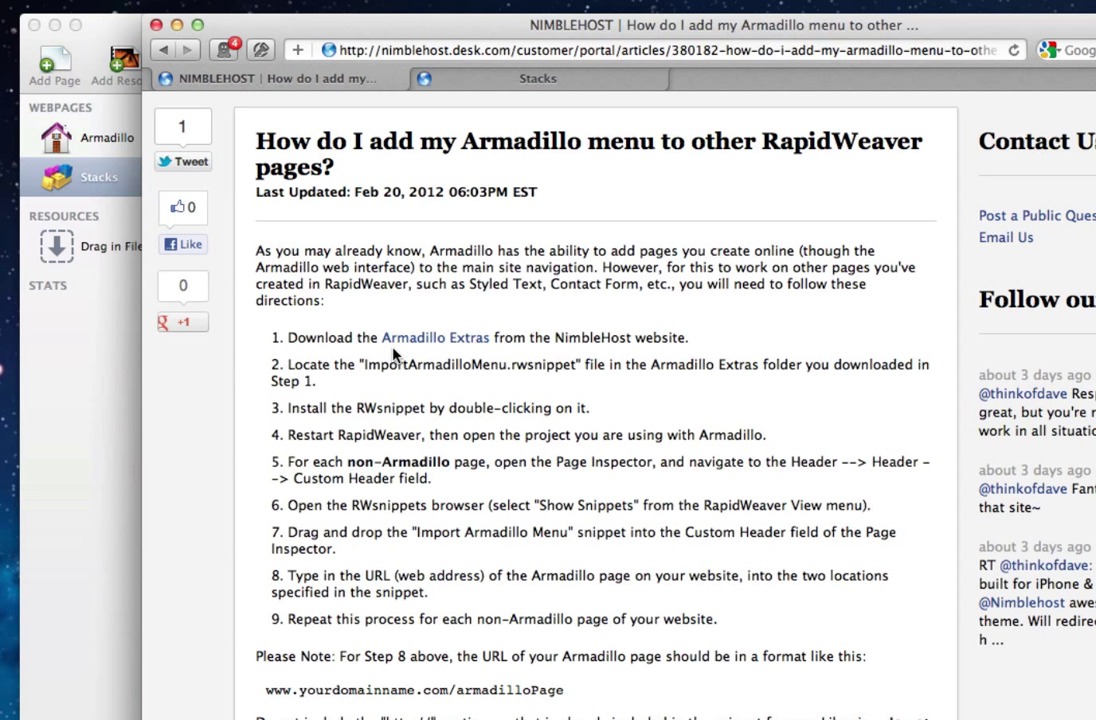
Return to RapidWeaver, show the Snippets window and select the "Import Armadillo Menu to Other RW Pages" snippet.
{"action": "left_click", "coordinate": [104, 447]}
{"action": "left_click", "coordinate": [242, 531]}
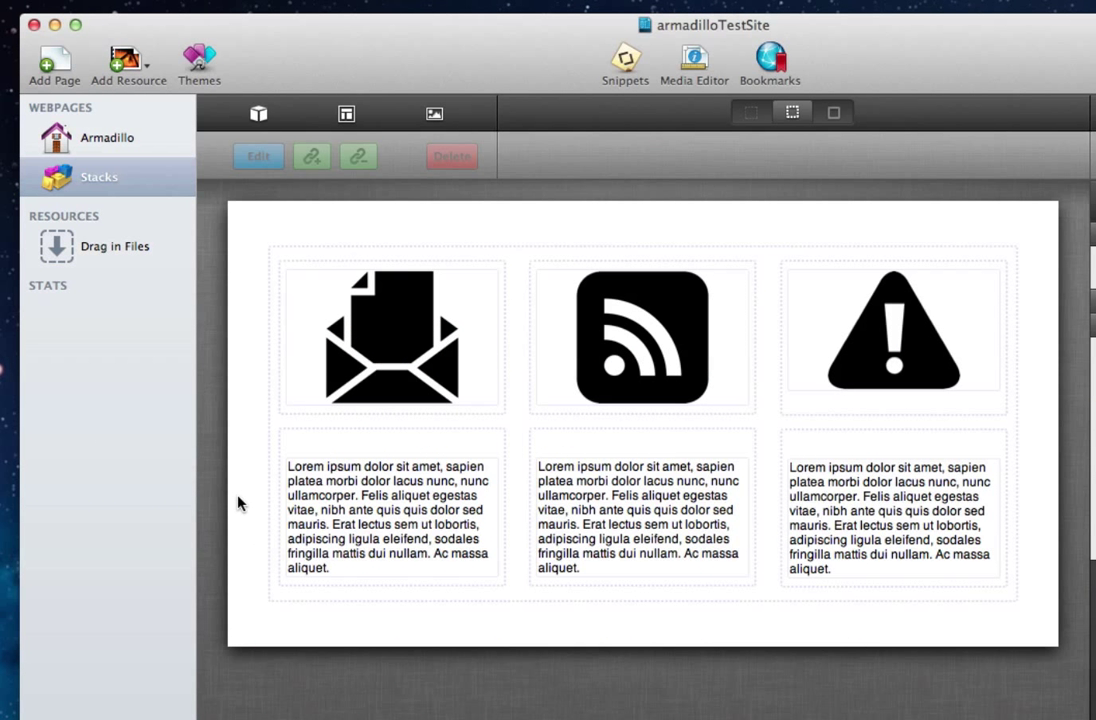
{"action": "key", "text": "super+ctrl+s"}
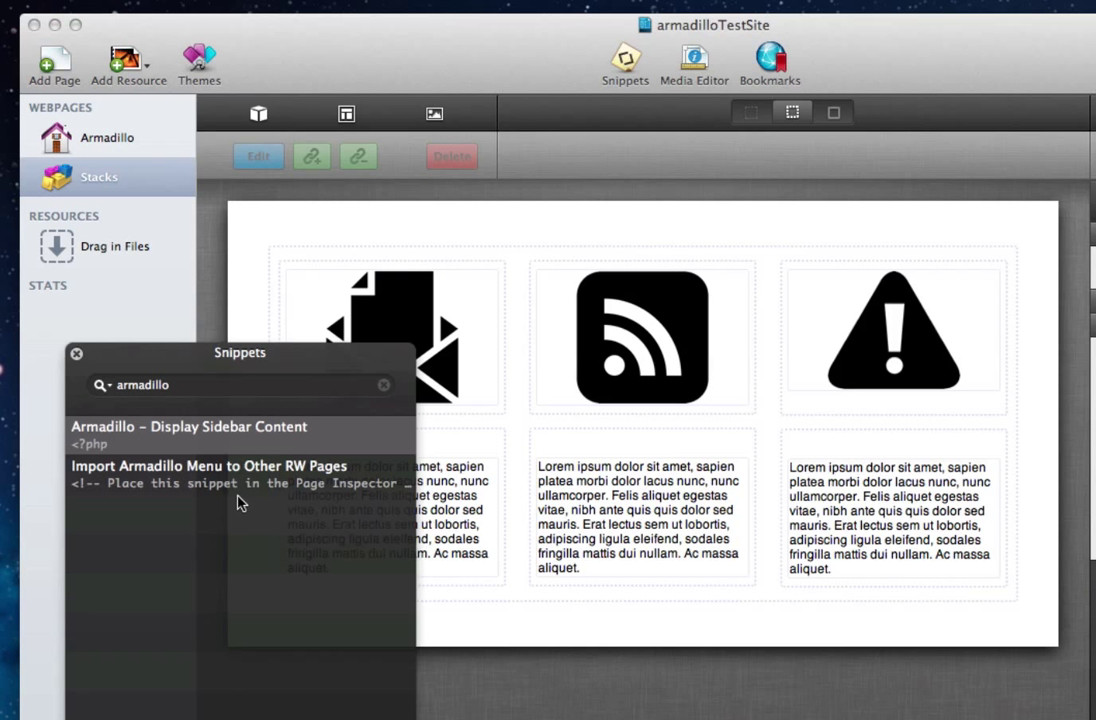
{"action": "left_click", "coordinate": [148, 478]}
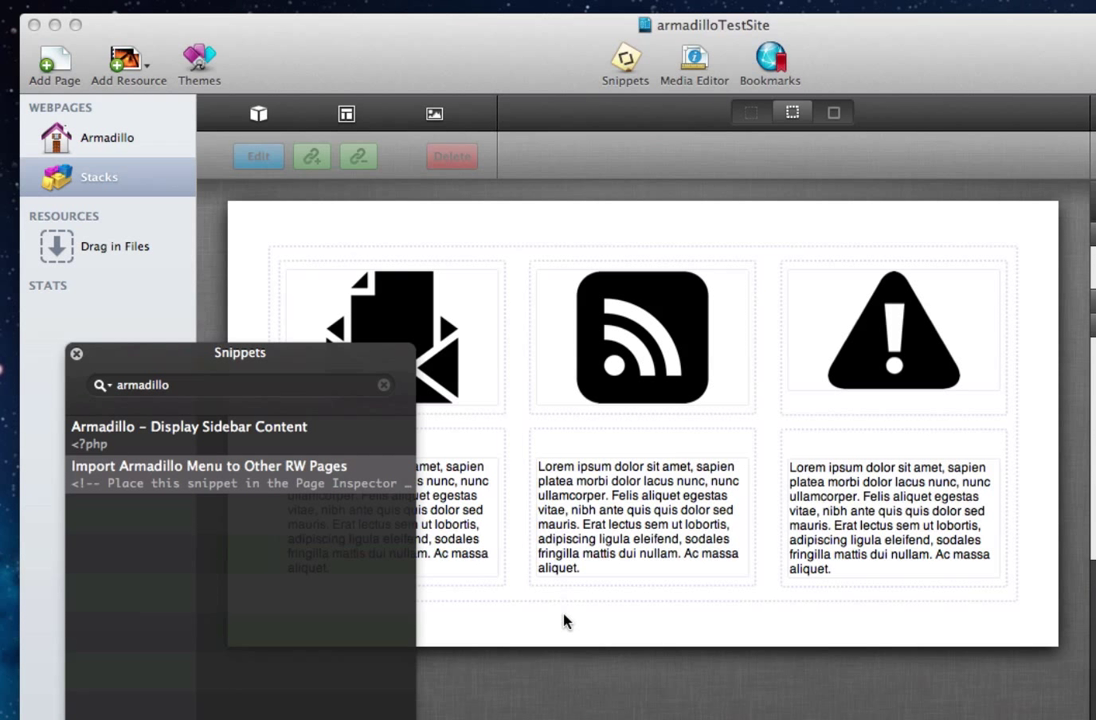
Open the Page Inspector's header settings for the Stacks page and insert the Import Armadillo Menu snippet into the Custom Header field.
{"action": "key", "text": "super+shift+i"}
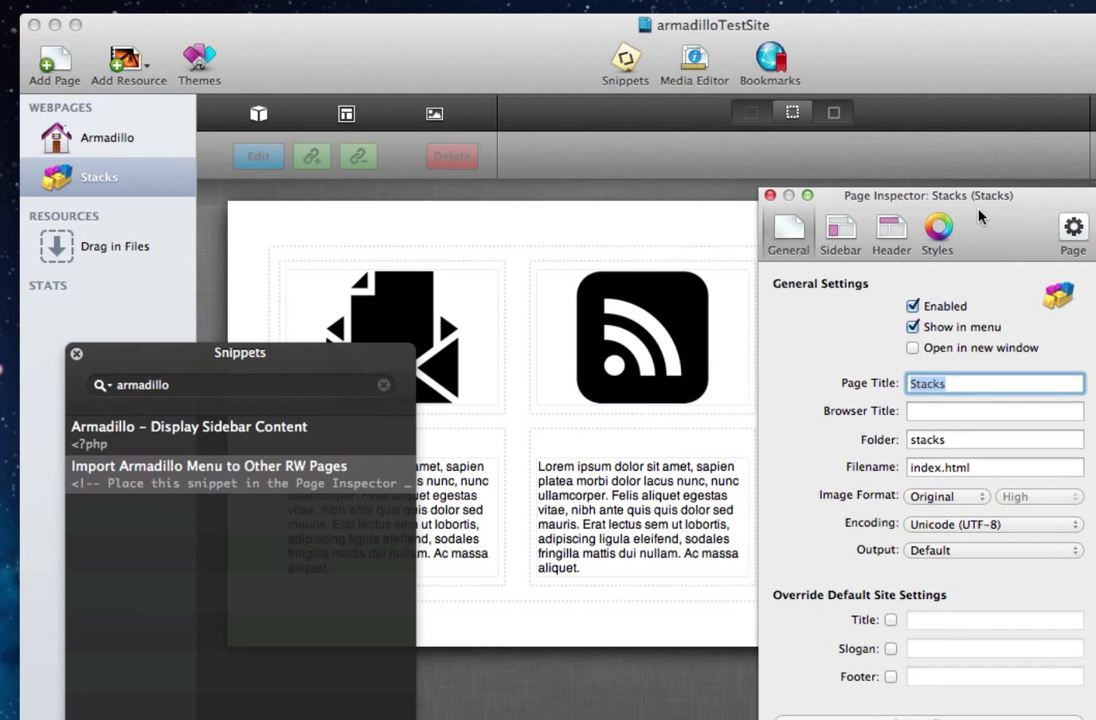
{"action": "left_click", "coordinate": [868, 230]}
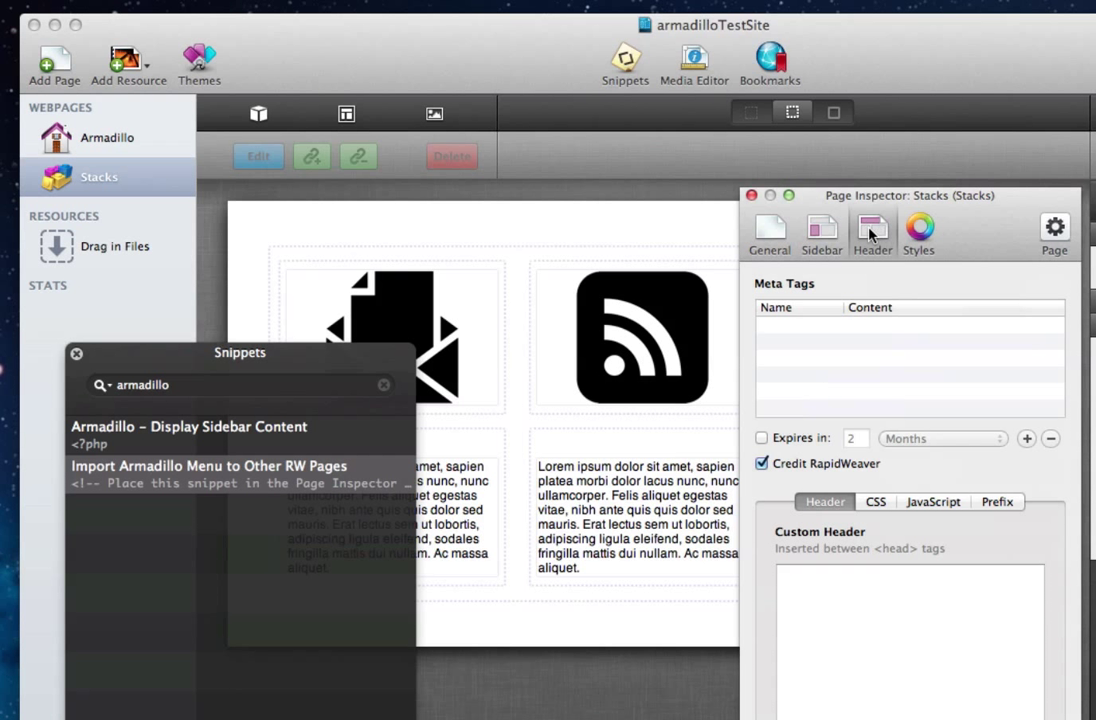
{"action": "left_click", "coordinate": [929, 504]}
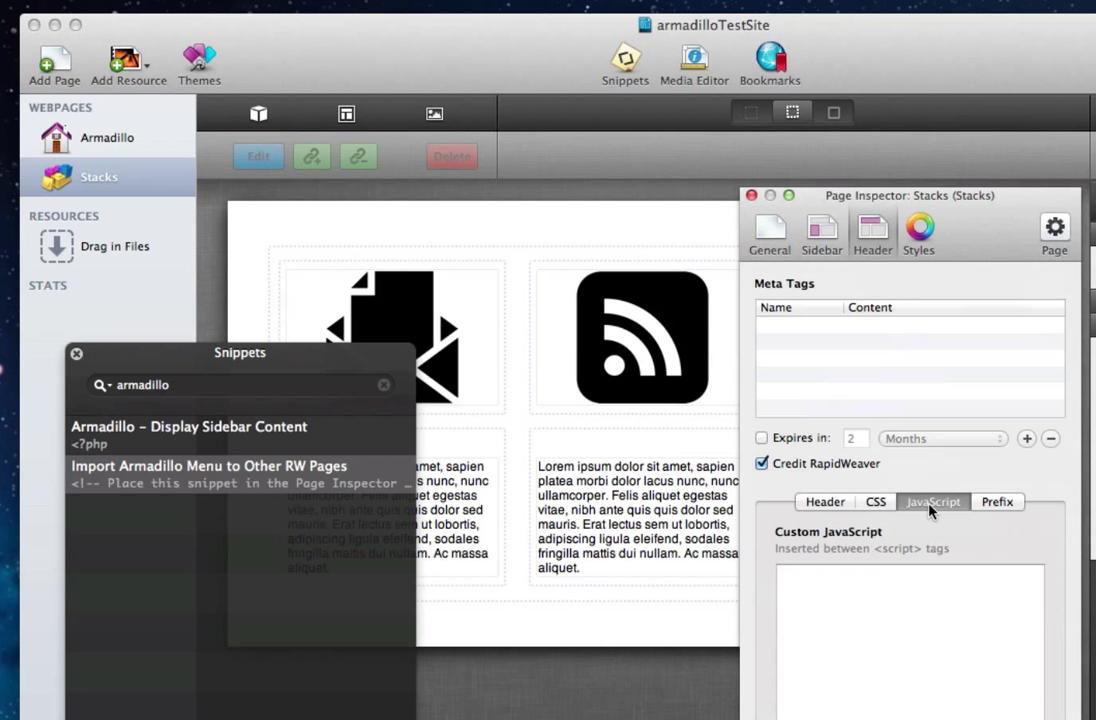
{"action": "left_click", "coordinate": [848, 503]}
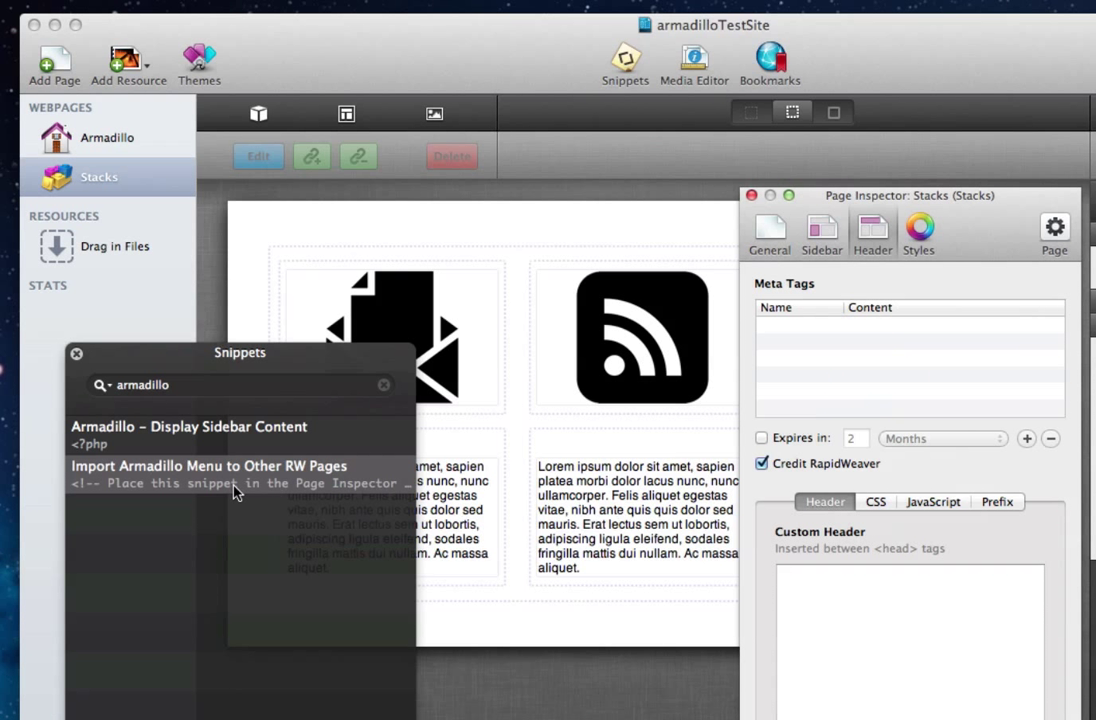
{"action": "left_click_drag", "start_coordinate": [195, 487], "coordinate": [806, 591]}
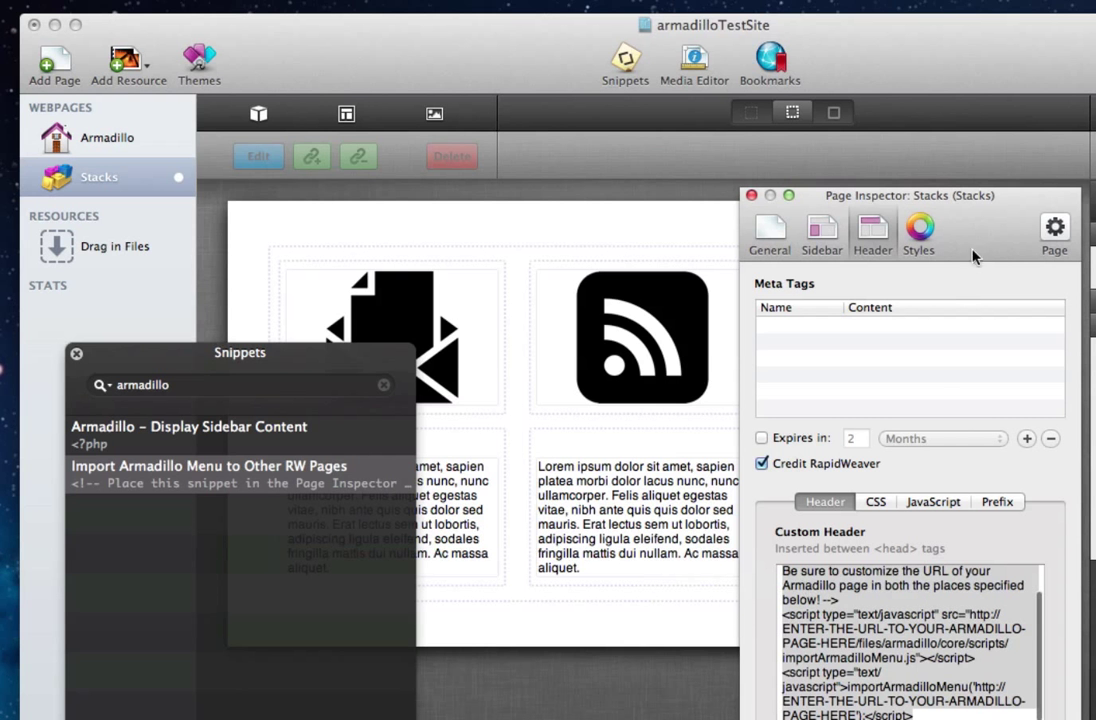
Reposition and enlarge the Page Inspector so the snippet's lines fit in the Custom Header field, and deselect the snippet text.
{"action": "left_click_drag", "start_coordinate": [842, 188], "coordinate": [604, 94]}
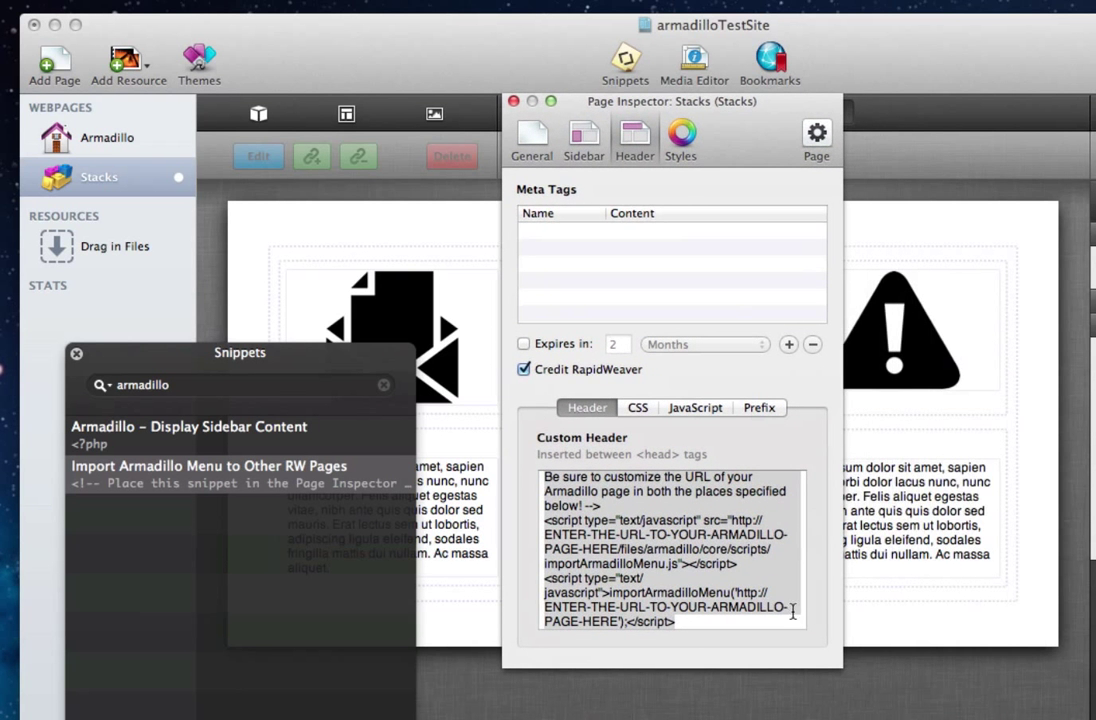
{"action": "left_click_drag", "start_coordinate": [842, 669], "coordinate": [1095, 719]}
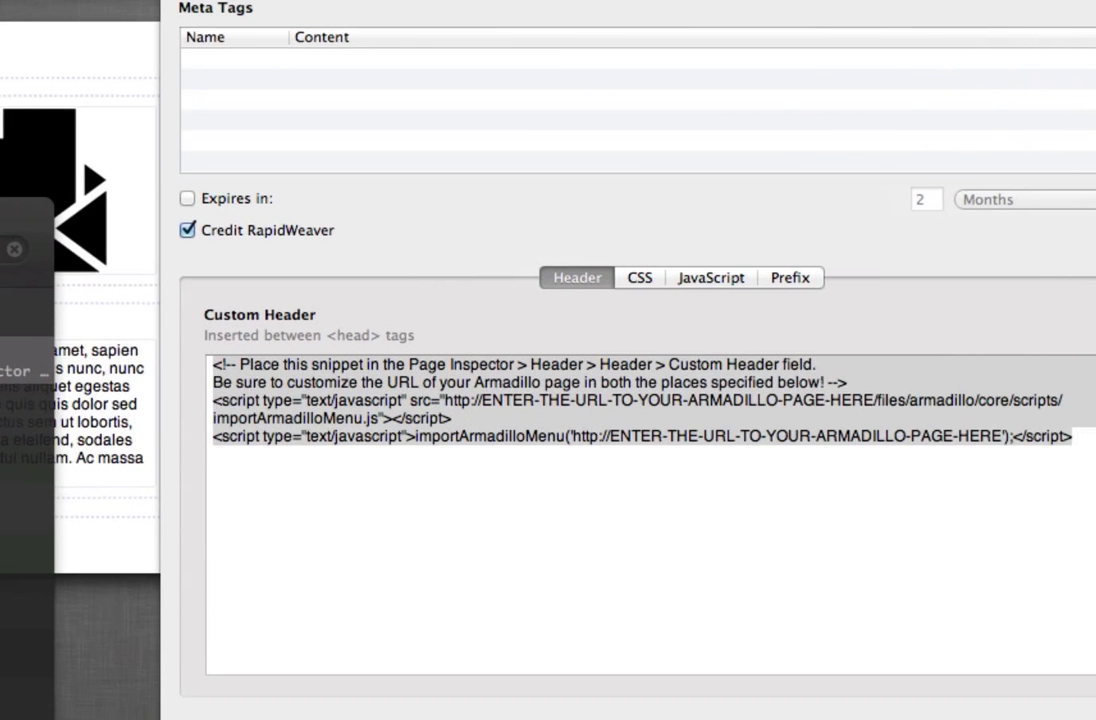
{"action": "left_click", "coordinate": [687, 520]}
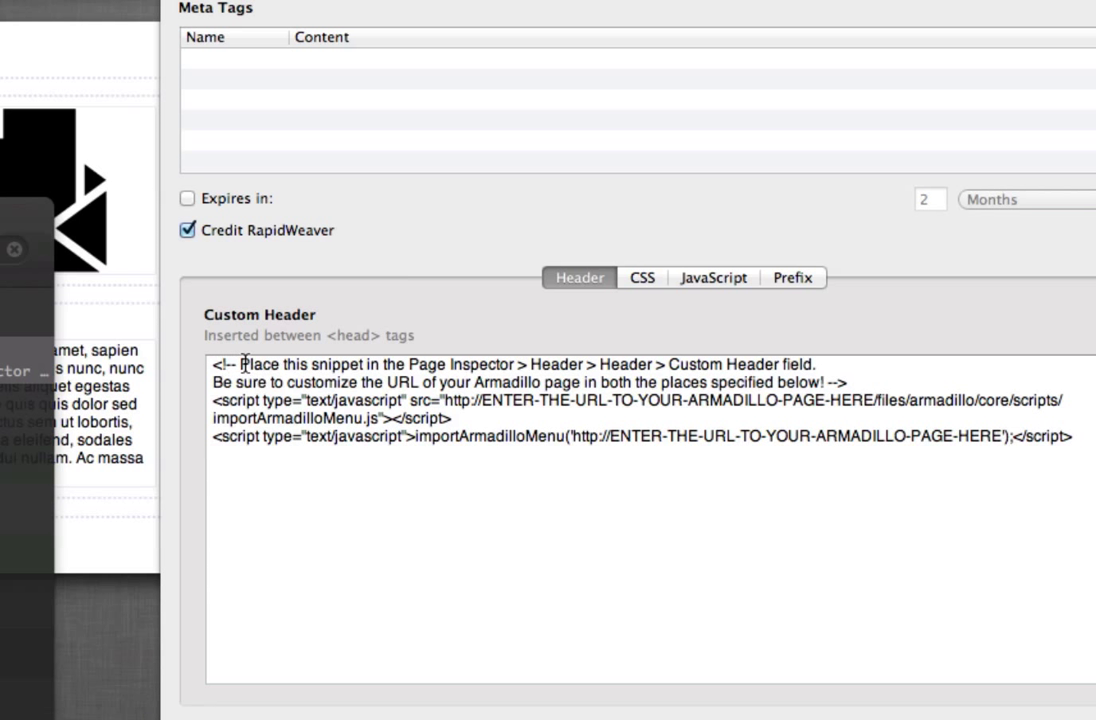
Examine the snippet's placement comment, its two script lines and the ENTER-THE-URL-TO-YOUR-ARMADILLO-PAGE-HERE placeholders in the Custom Header field.
{"action": "left_click_drag", "start_coordinate": [240, 364], "coordinate": [729, 362]}
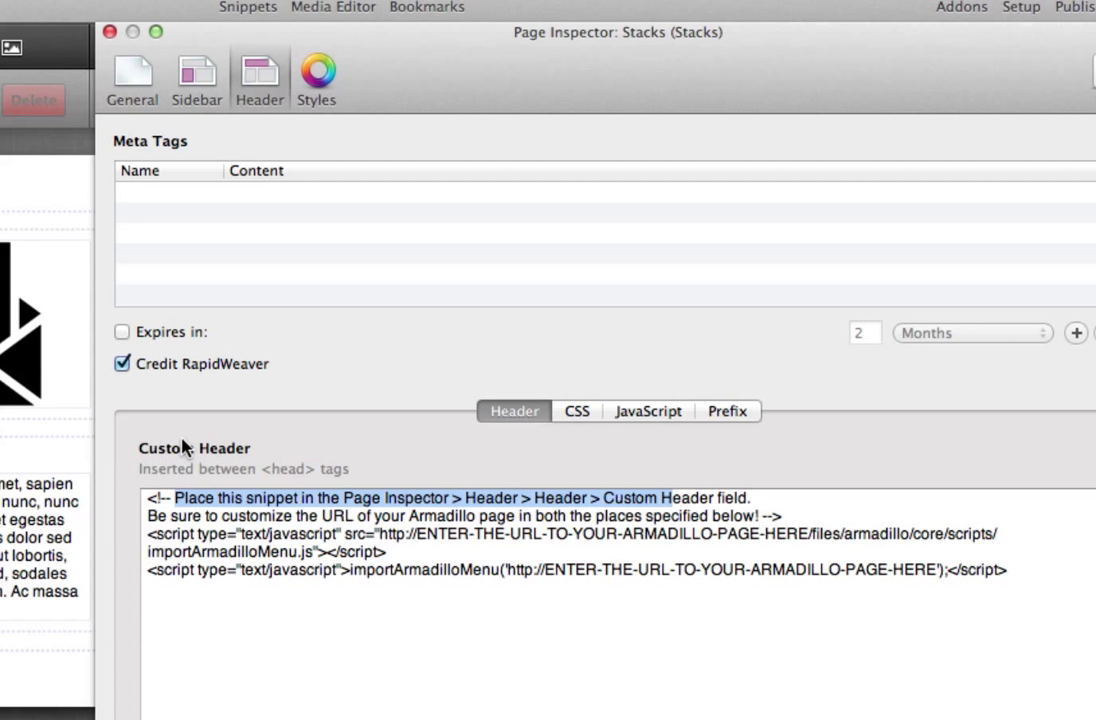
{"action": "left_click", "coordinate": [700, 516]}
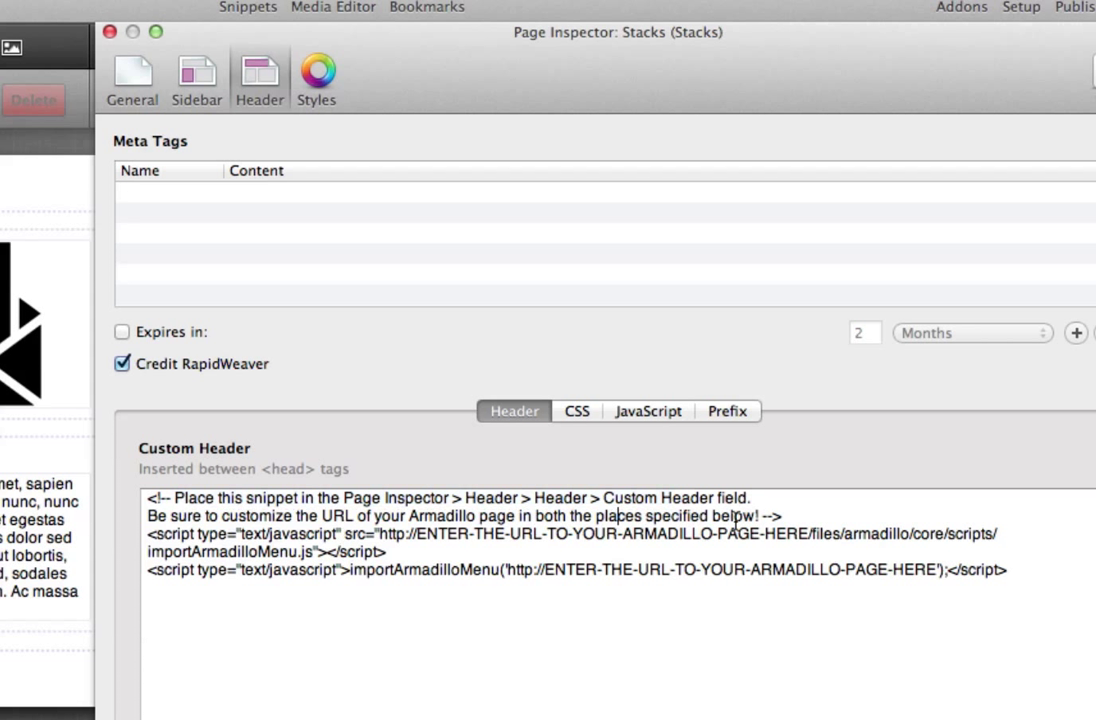
{"action": "left_click_drag", "start_coordinate": [788, 516], "coordinate": [769, 487]}
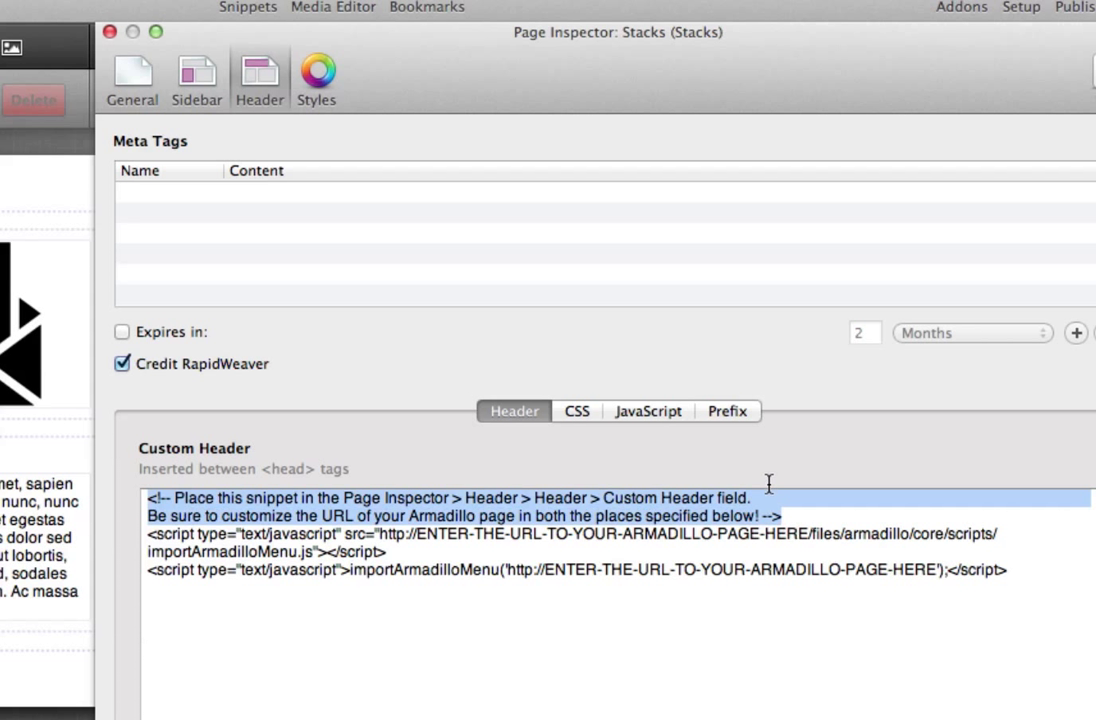
{"action": "left_click", "coordinate": [473, 569]}
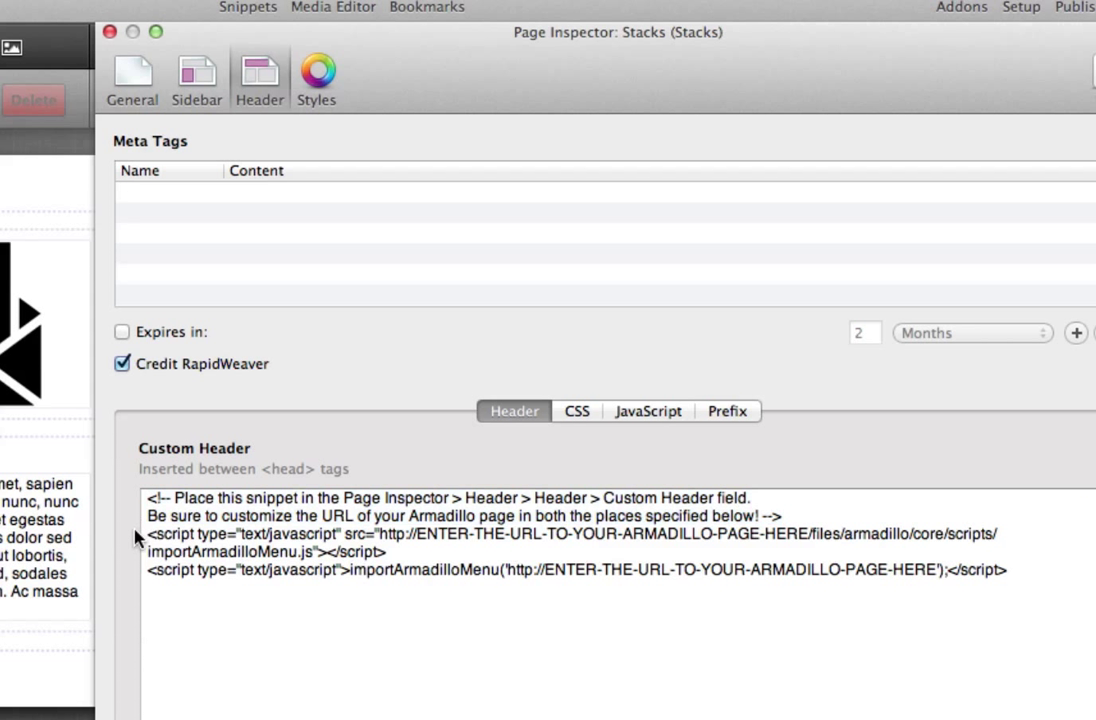
{"action": "left_click_drag", "start_coordinate": [143, 533], "coordinate": [386, 552]}
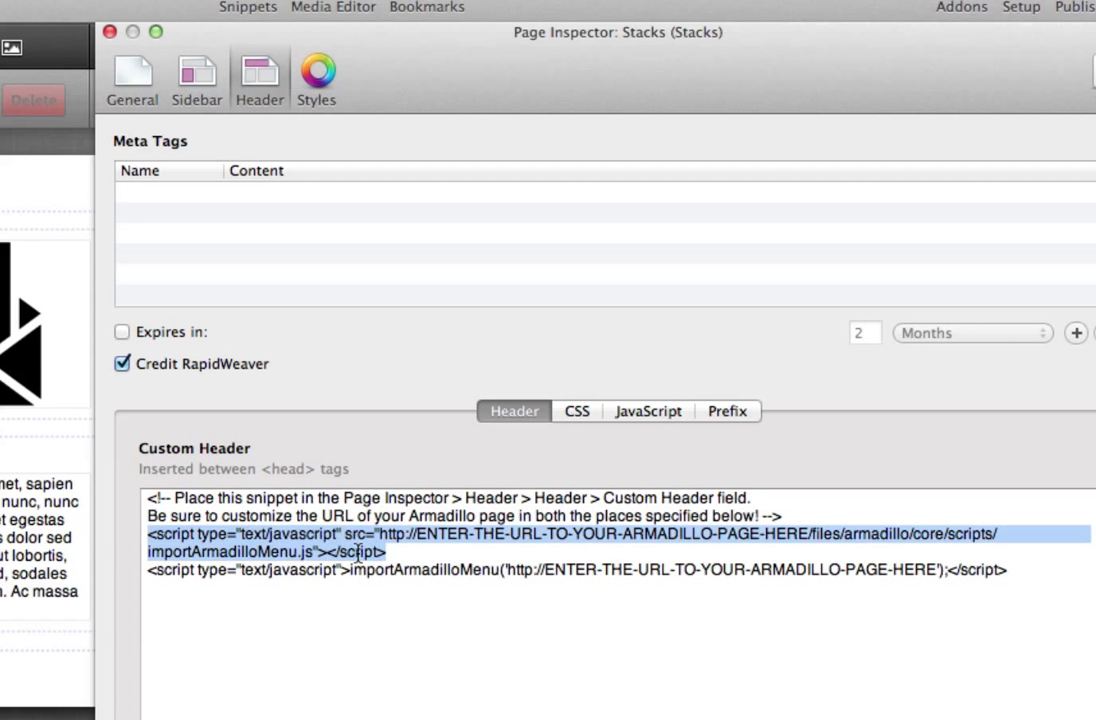
{"action": "left_click_drag", "start_coordinate": [147, 569], "coordinate": [186, 590]}
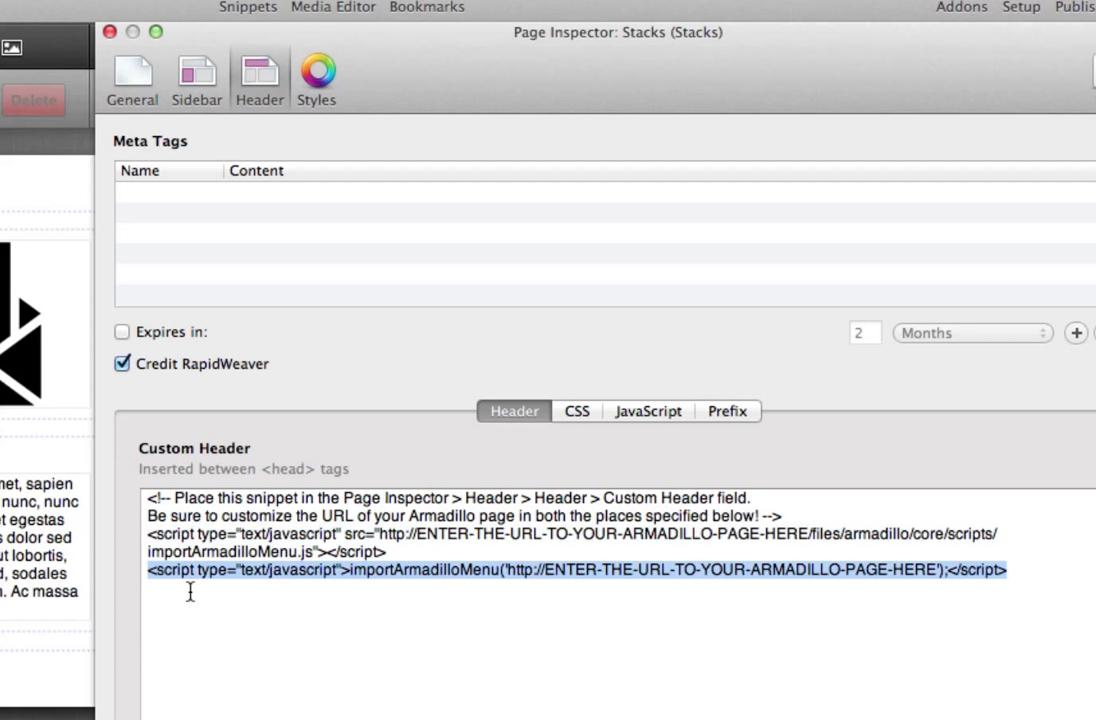
{"action": "left_click", "coordinate": [466, 654]}
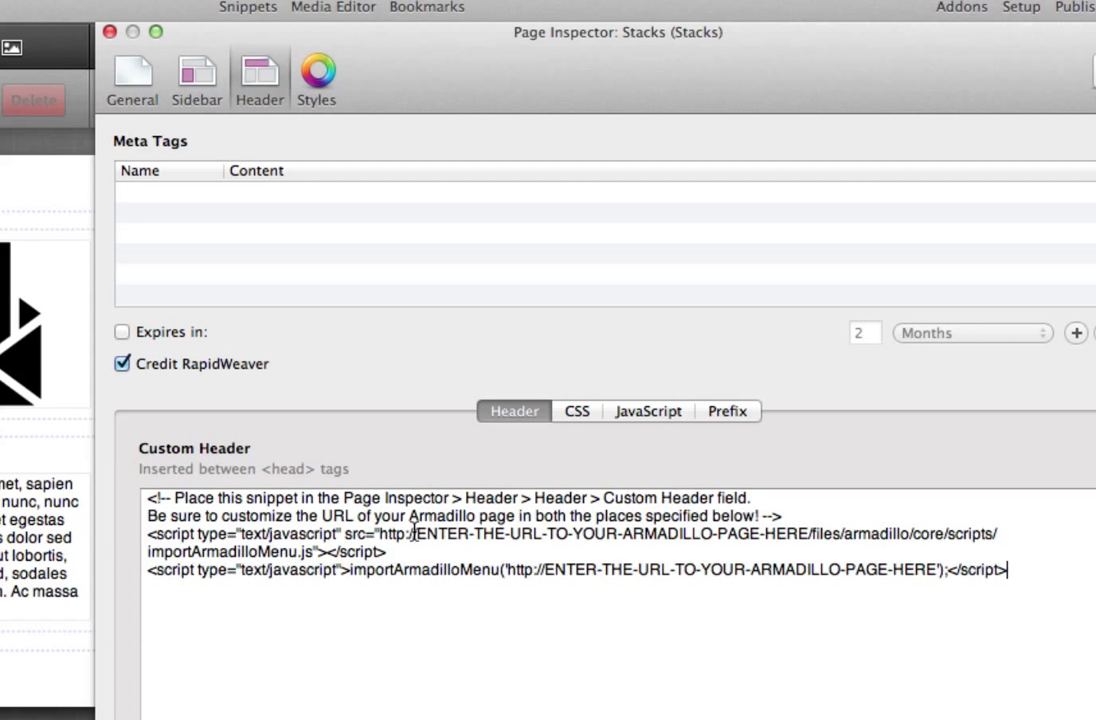
{"action": "left_click_drag", "start_coordinate": [415, 533], "coordinate": [808, 533]}
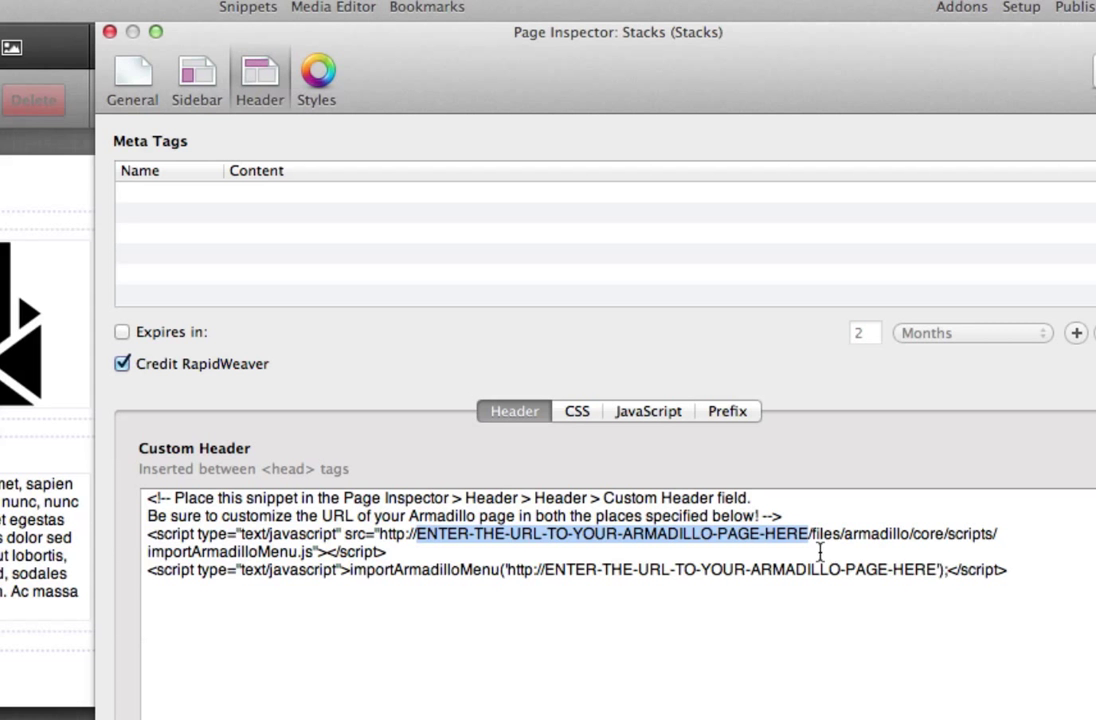
{"action": "left_click", "coordinate": [658, 569]}
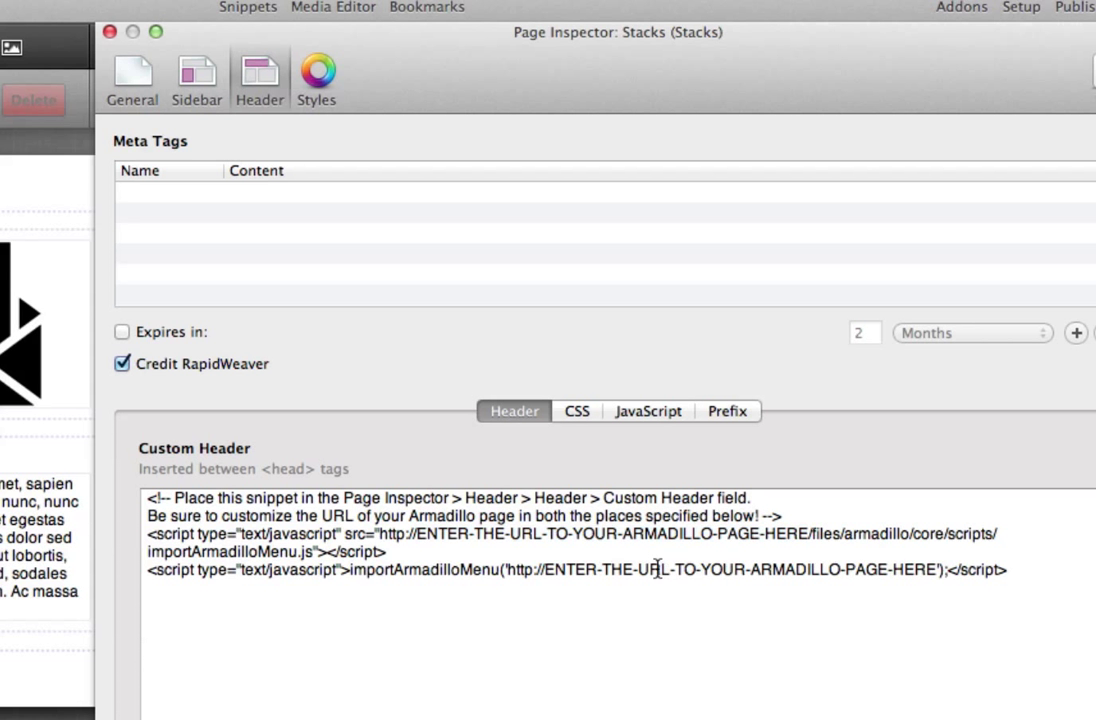
Switch to the browser to check the Armadillo page's address and the support article's note on the required URL format.
{"action": "key", "text": "super+Tab"}
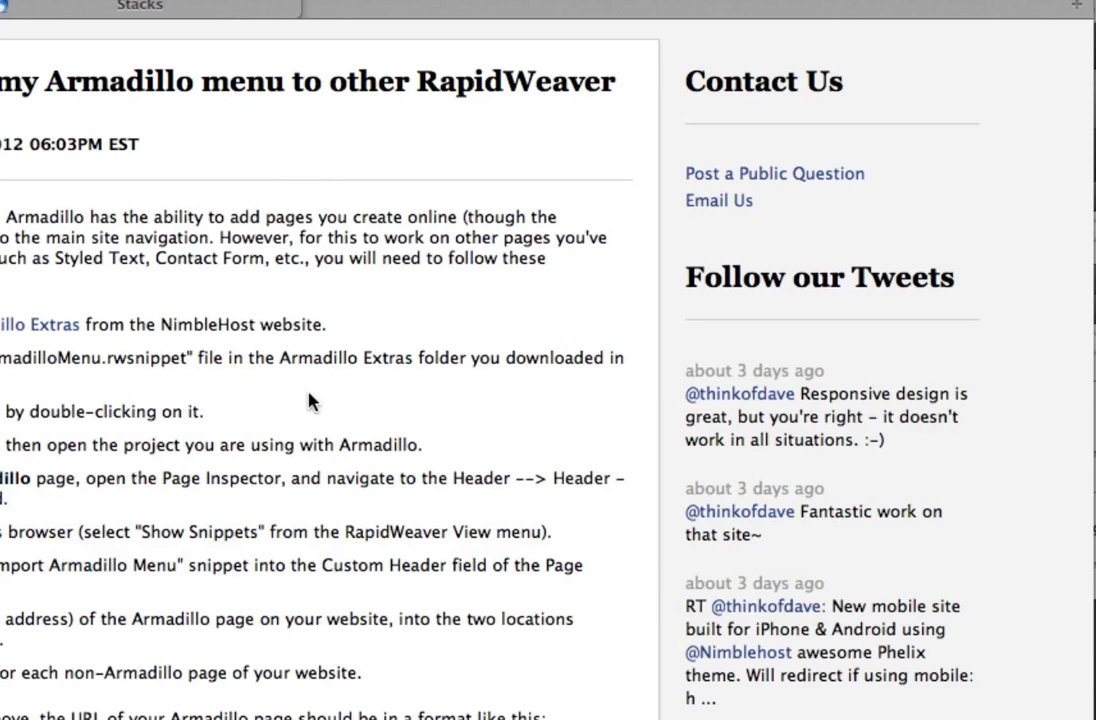
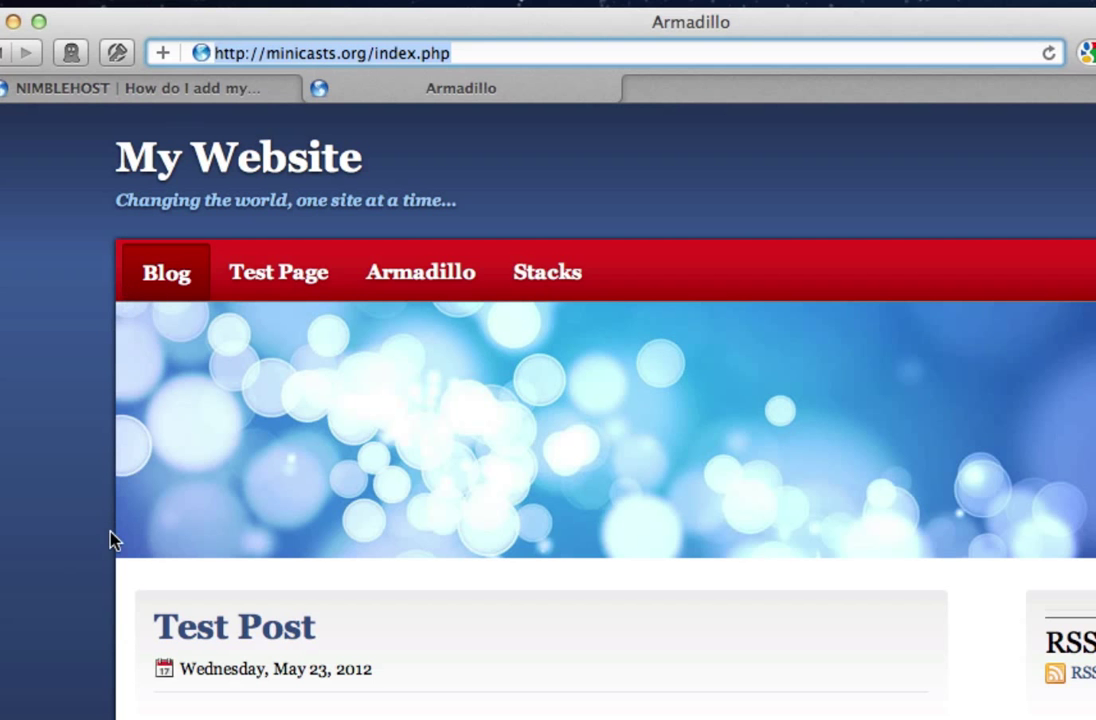
{"action": "left_click", "coordinate": [228, 91]}
{"action": "scroll", "coordinate": [480, 400], "scroll_direction": "down", "scroll_amount": 1}
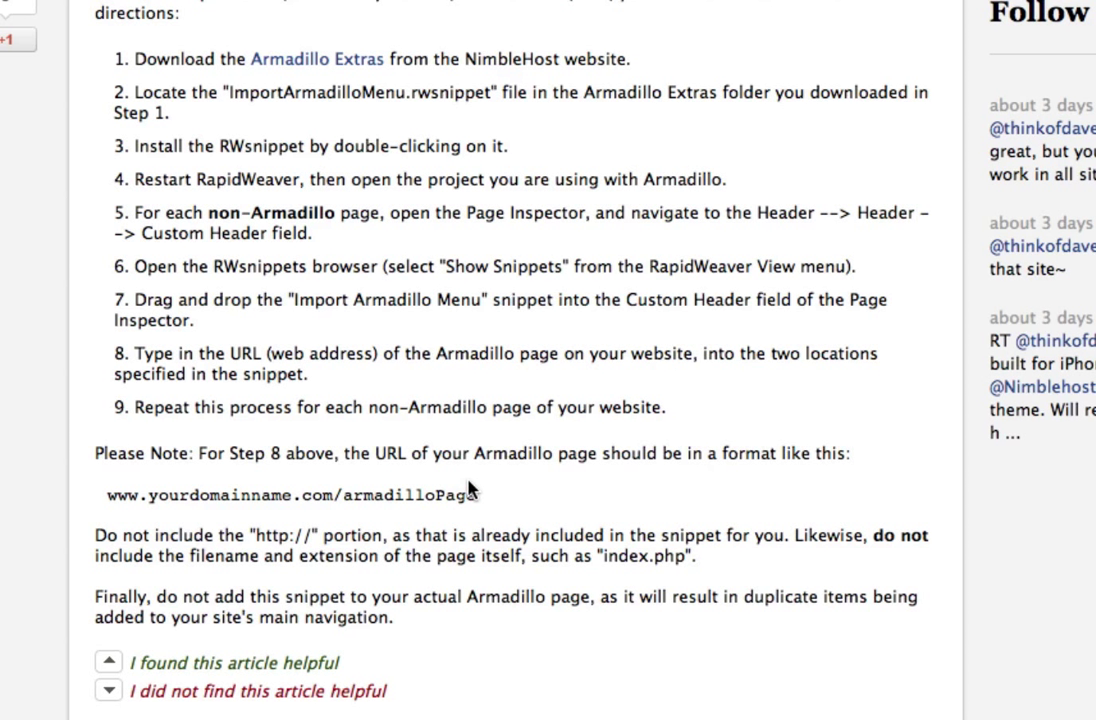
{"action": "left_click_drag", "start_coordinate": [477, 495], "coordinate": [292, 495]}
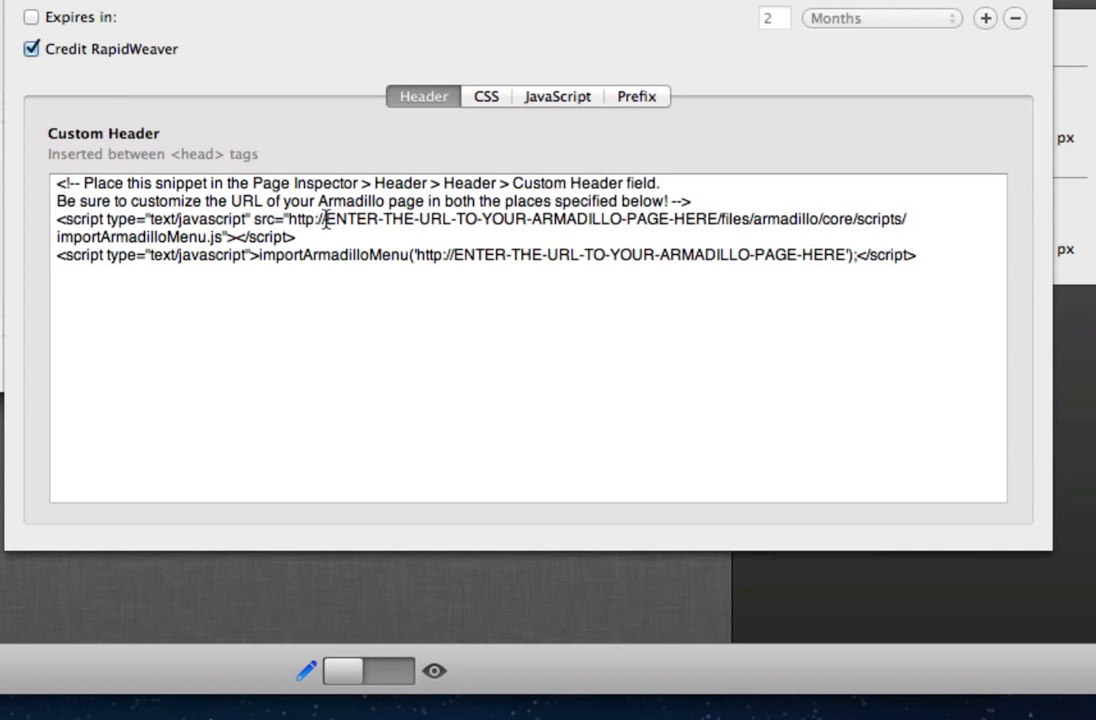
{"action": "left_click_drag", "start_coordinate": [325, 219], "coordinate": [720, 219]}
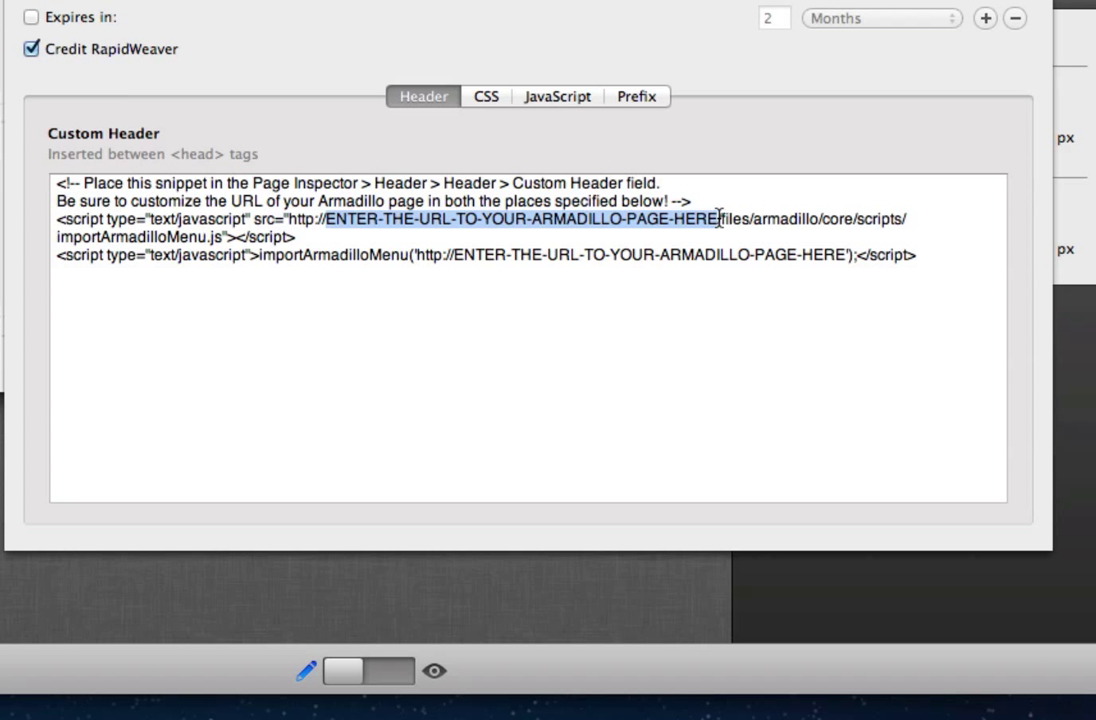
{"action": "key", "text": "BackSpace"}
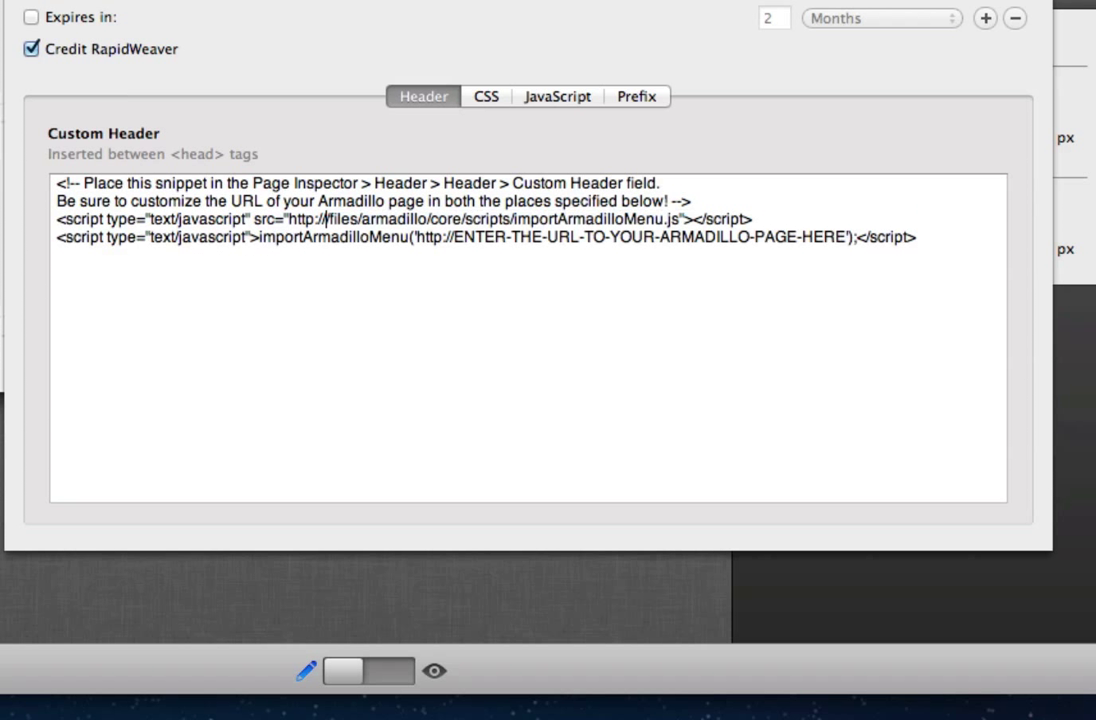
{"action": "type", "text": "http://minicasts.org/index.php"}
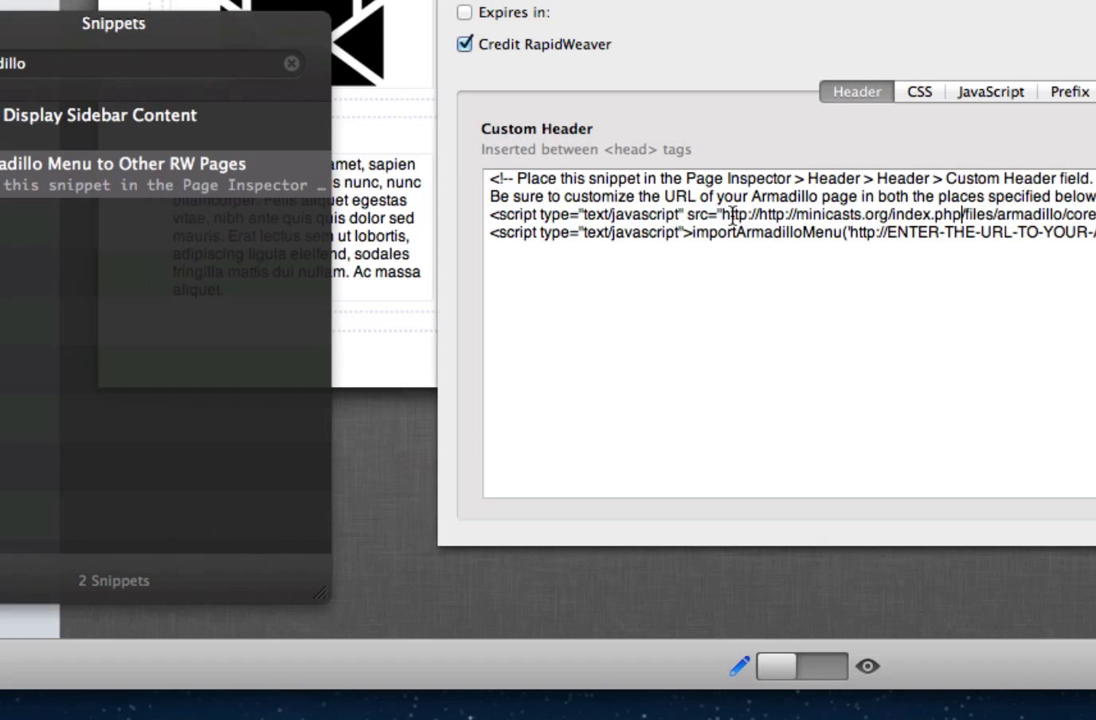
{"action": "left_click", "coordinate": [797, 214]}
{"action": "key", "text": "BackSpace"}
{"action": "key", "text": "BackSpace"}
{"action": "key", "text": "BackSpace"}
{"action": "key", "text": "BackSpace"}
{"action": "key", "text": "BackSpace"}
{"action": "key", "text": "BackSpace"}
{"action": "key", "text": "BackSpace"}
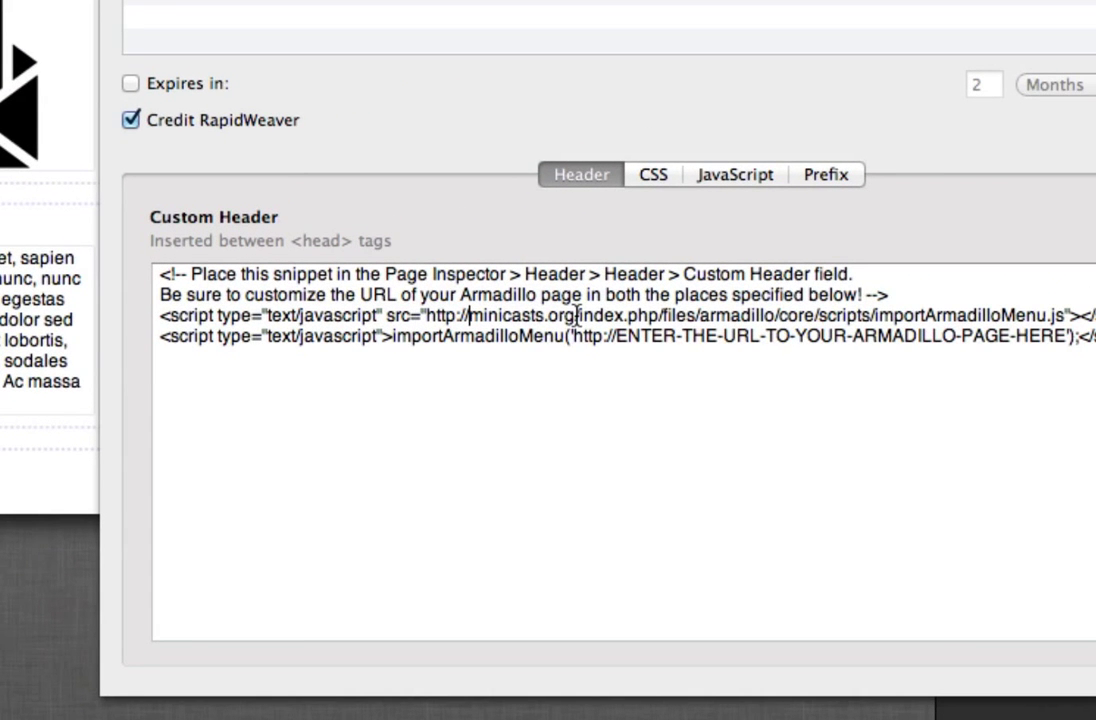
{"action": "left_click_drag", "start_coordinate": [577, 316], "coordinate": [657, 320]}
{"action": "key", "text": "BackSpace"}
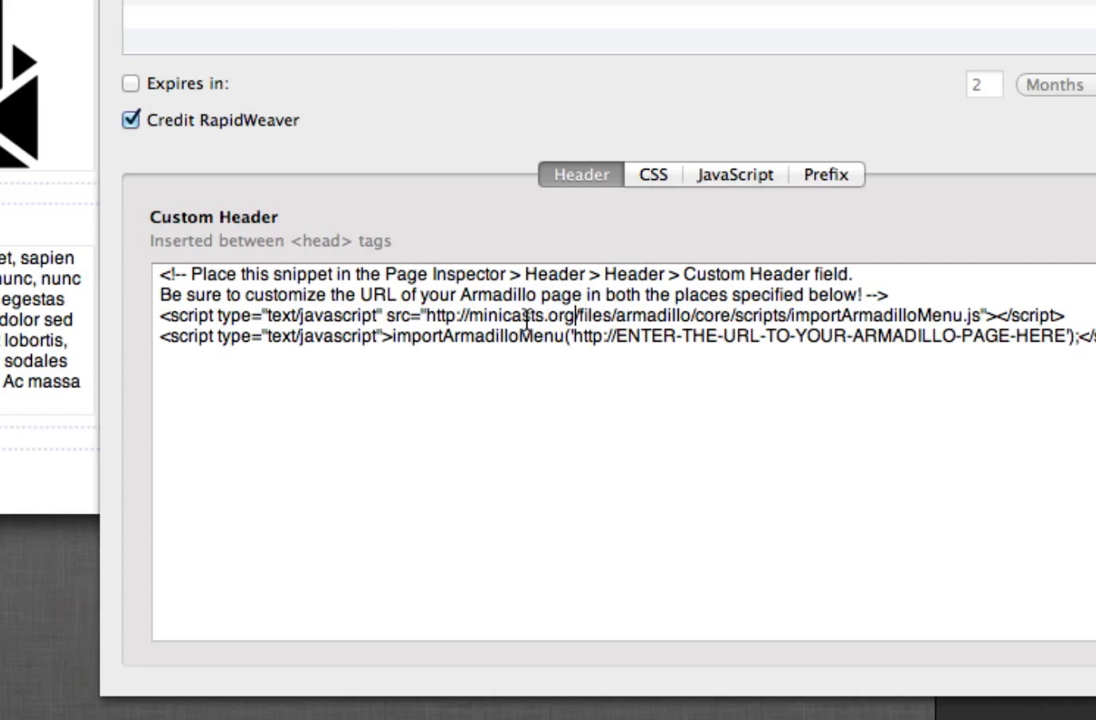
Copy minicasts.org from the first script line and replace the URL placeholder in the importArmadilloMenu call with it.
{"action": "left_click", "coordinate": [472, 315], "text": "shift"}
{"action": "key", "text": "super+c"}
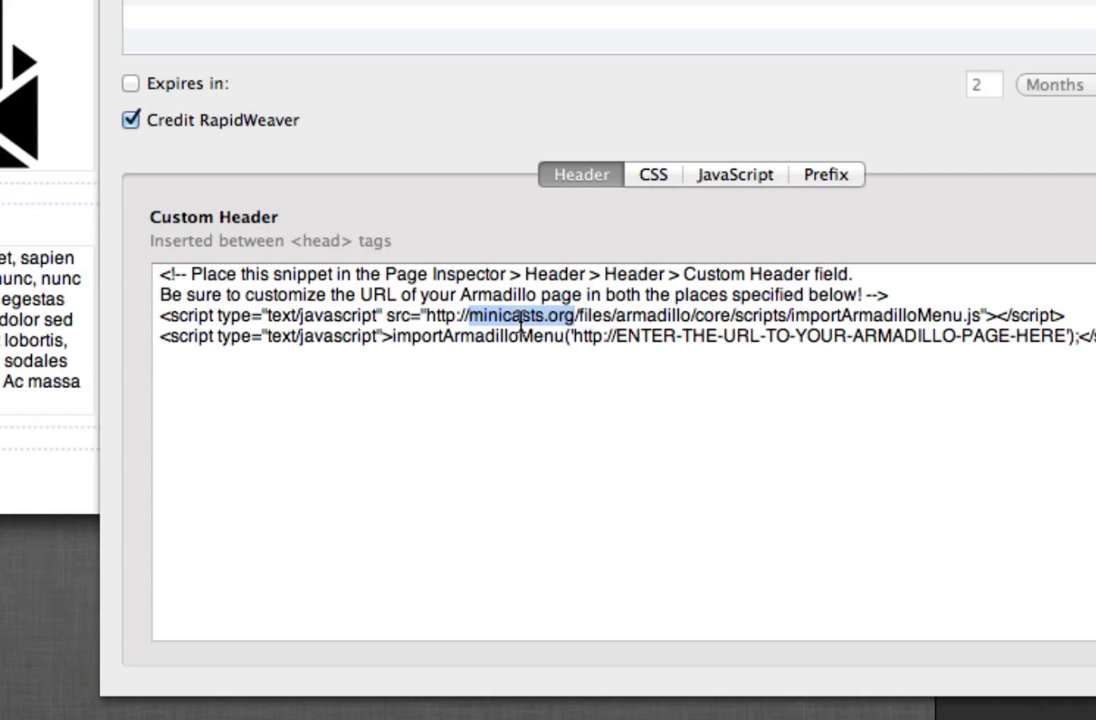
{"action": "left_click_drag", "start_coordinate": [617, 340], "coordinate": [1062, 343]}
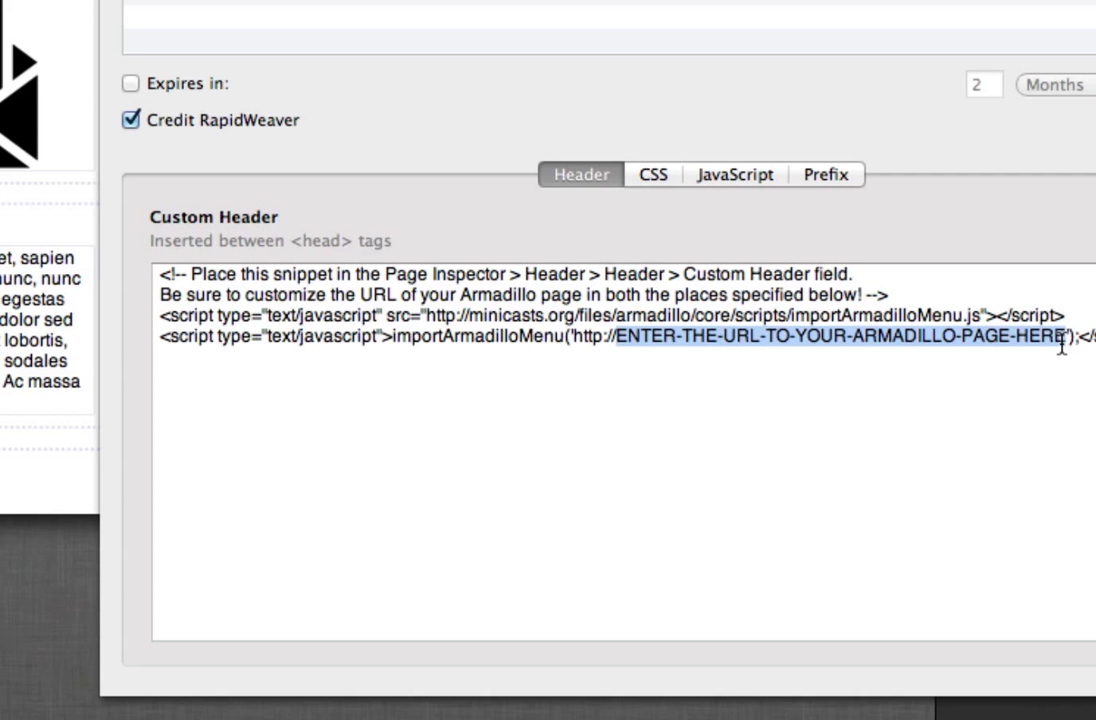
{"action": "key", "text": "super+v"}
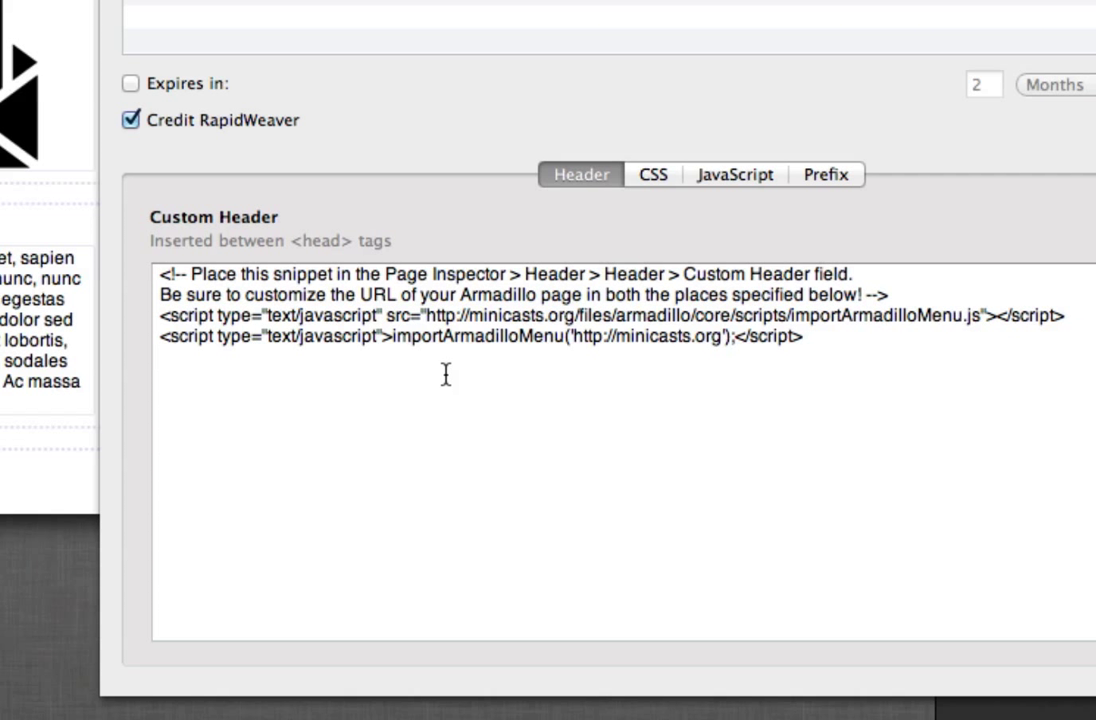
Publish the updated site and close the Page Inspector, the Snippets window and the publishing dialog.
{"action": "key", "text": "super+w"}
{"action": "key", "text": "Escape"}
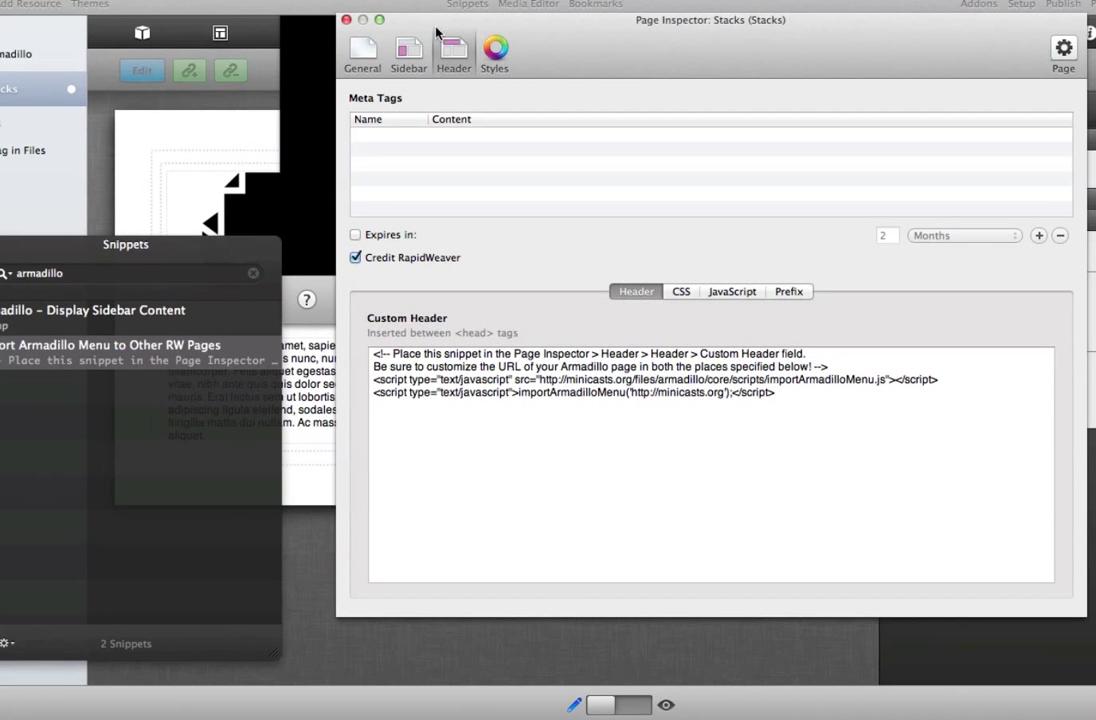
{"action": "left_click", "coordinate": [347, 20]}
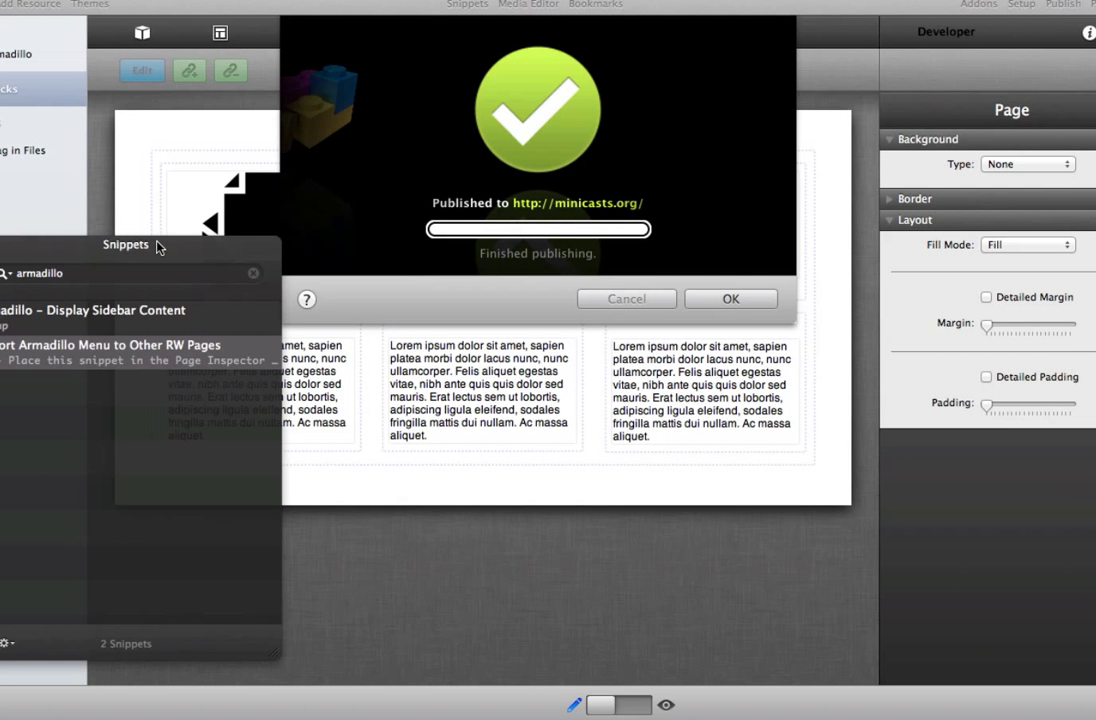
{"action": "left_click", "coordinate": [758, 297]}
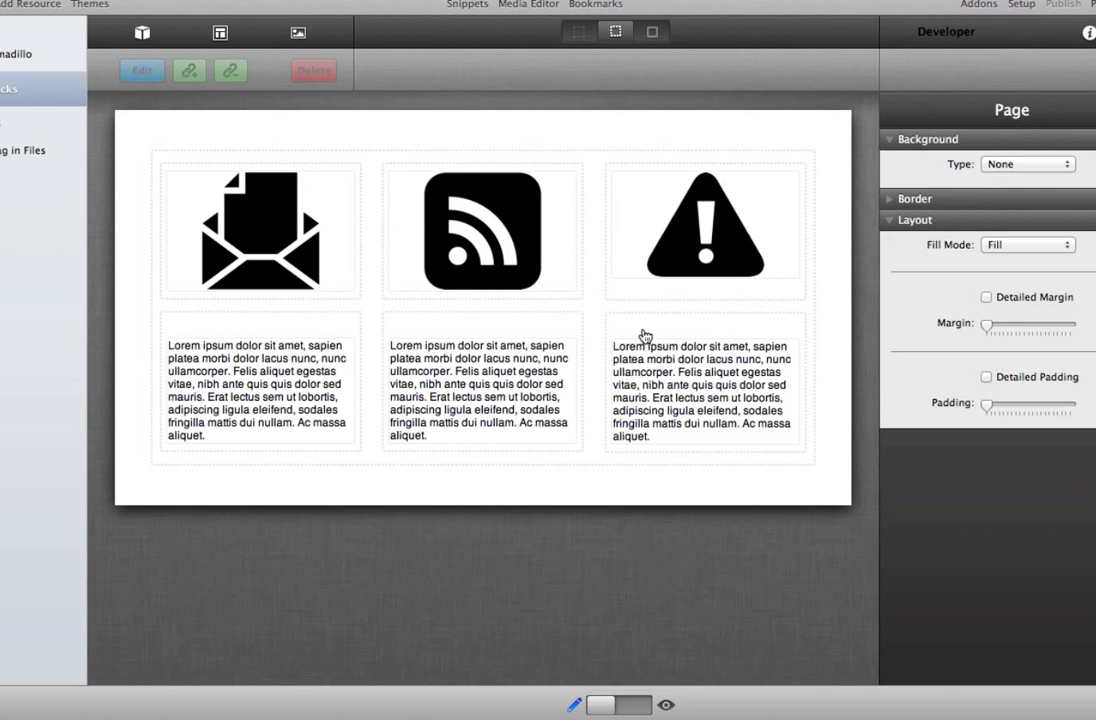
Check the navigation menu of the published site in the browser on the Stacks, Armadillo, Test Page and Blog pages.
{"action": "key", "text": "super+Tab"}
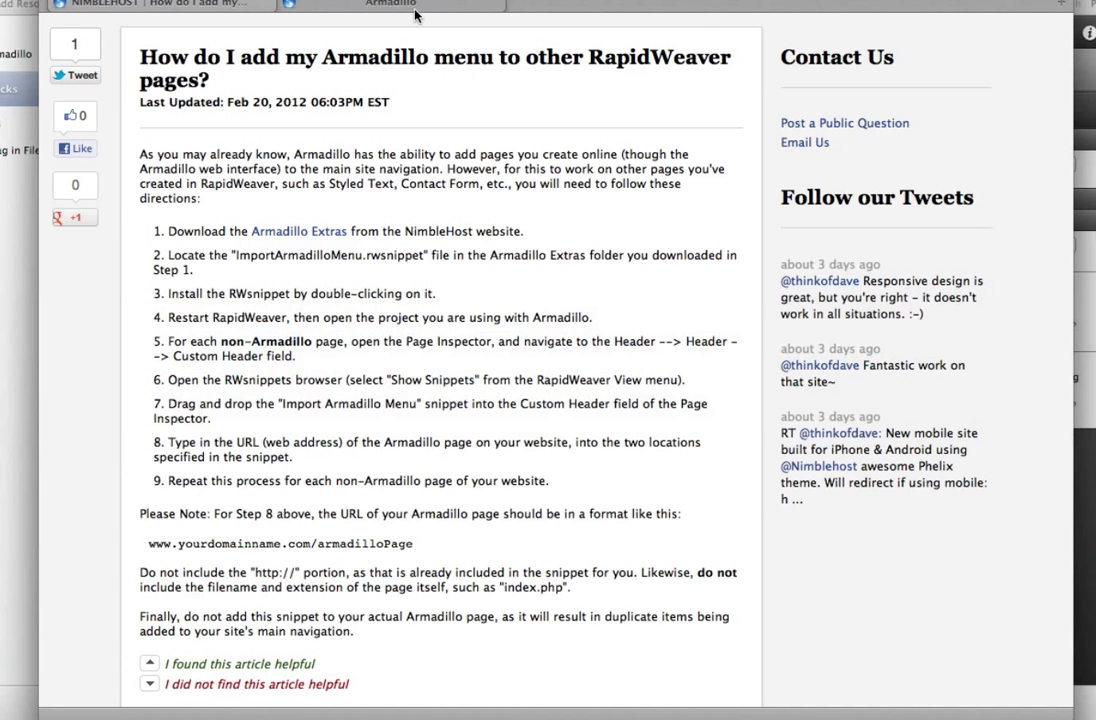
{"action": "left_click", "coordinate": [415, 8]}
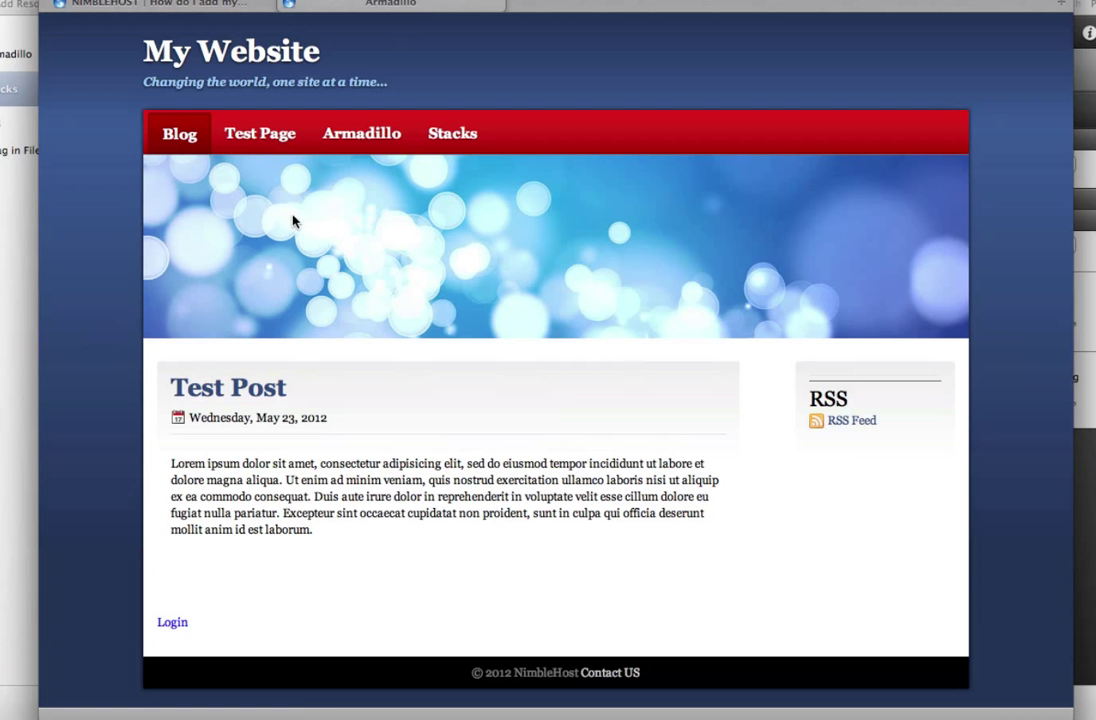
{"action": "left_click", "coordinate": [450, 145]}
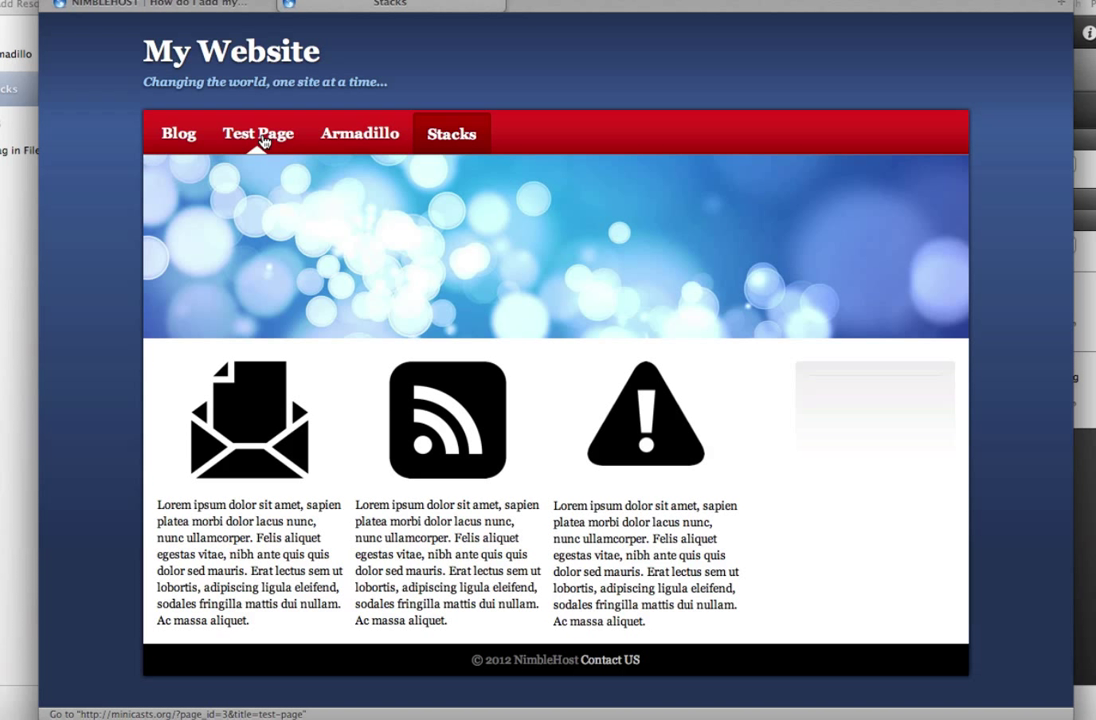
{"action": "left_click", "coordinate": [325, 132]}
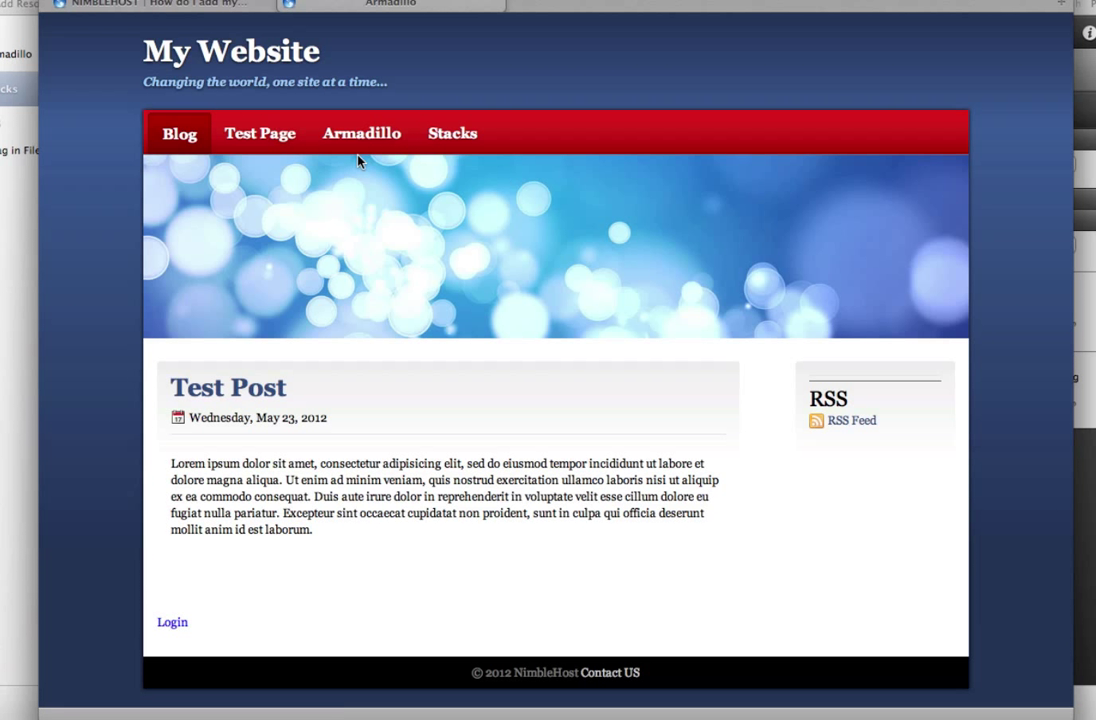
{"action": "left_click", "coordinate": [261, 146]}
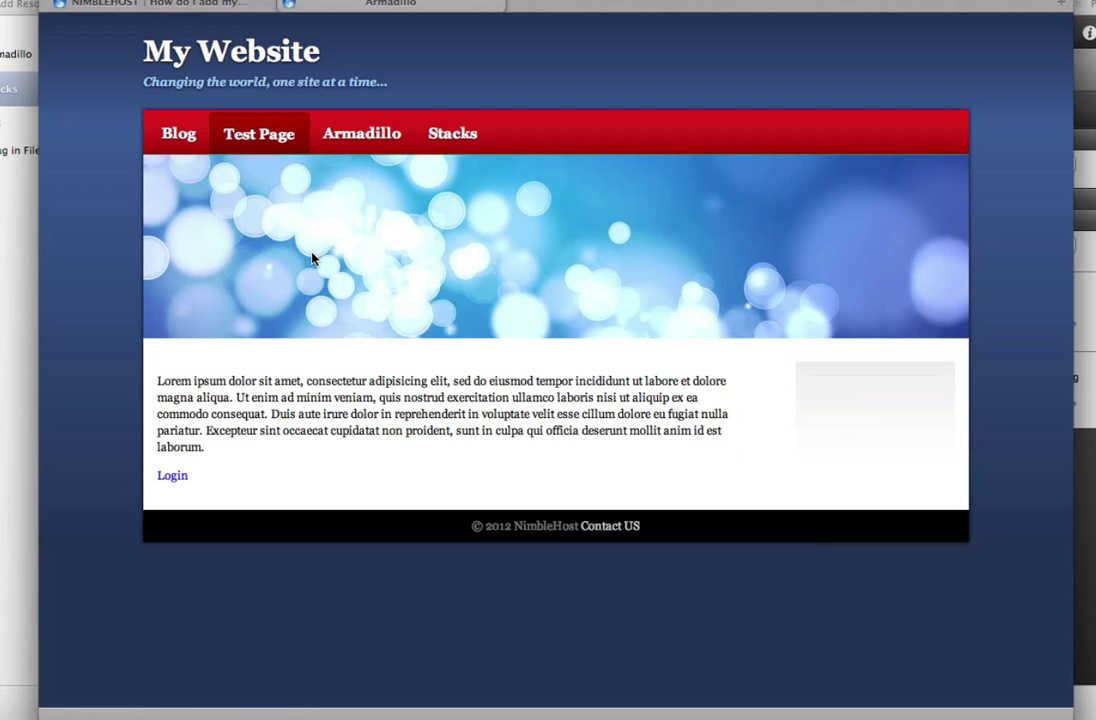
{"action": "left_click", "coordinate": [186, 141]}
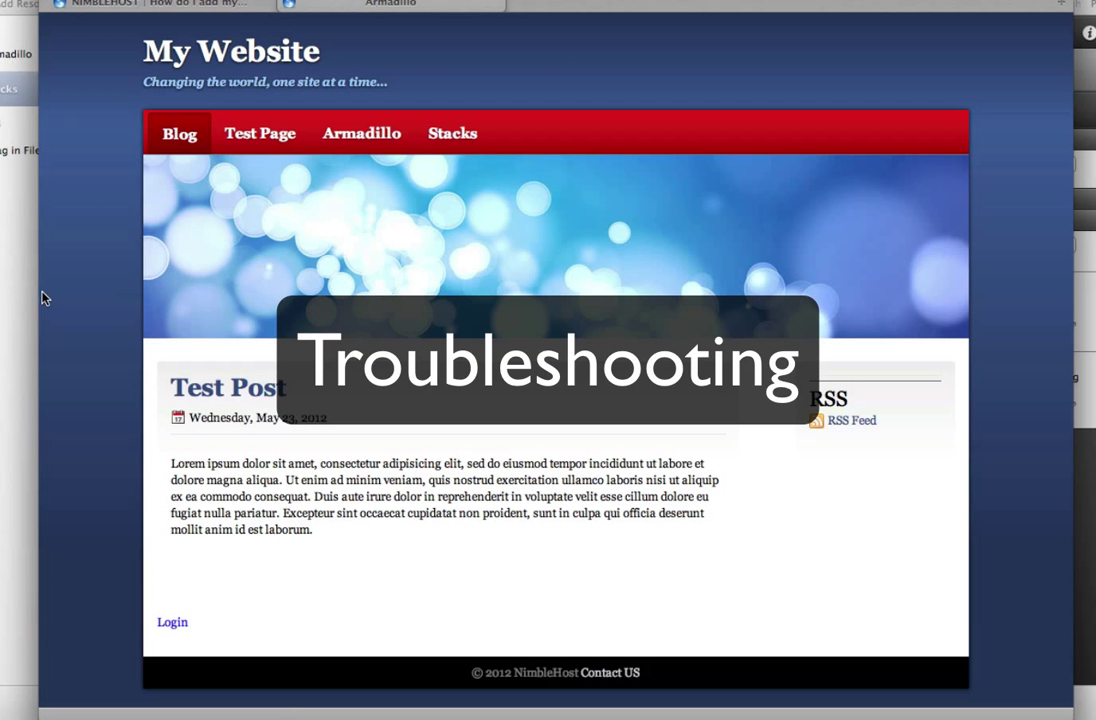
Reopen the Stacks page's Page Inspector in RapidWeaver and compare the snippet's minicasts.org address with the site address in the browser.
{"action": "left_click", "coordinate": [24, 298]}
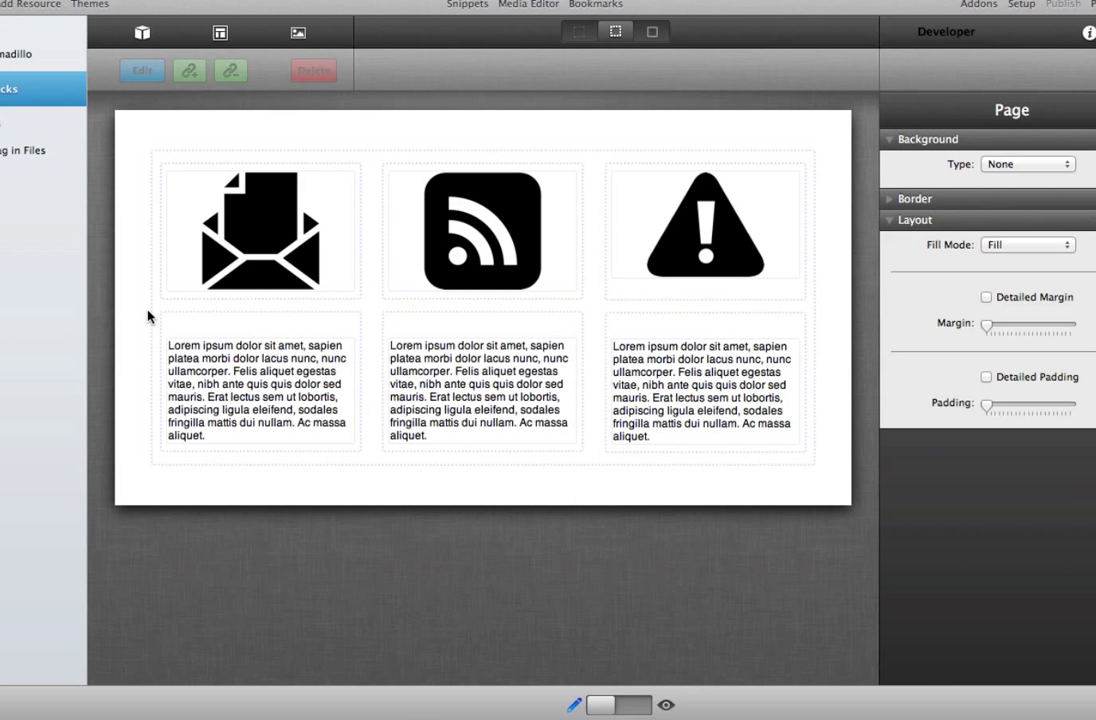
{"action": "key", "text": "super+shift+i"}
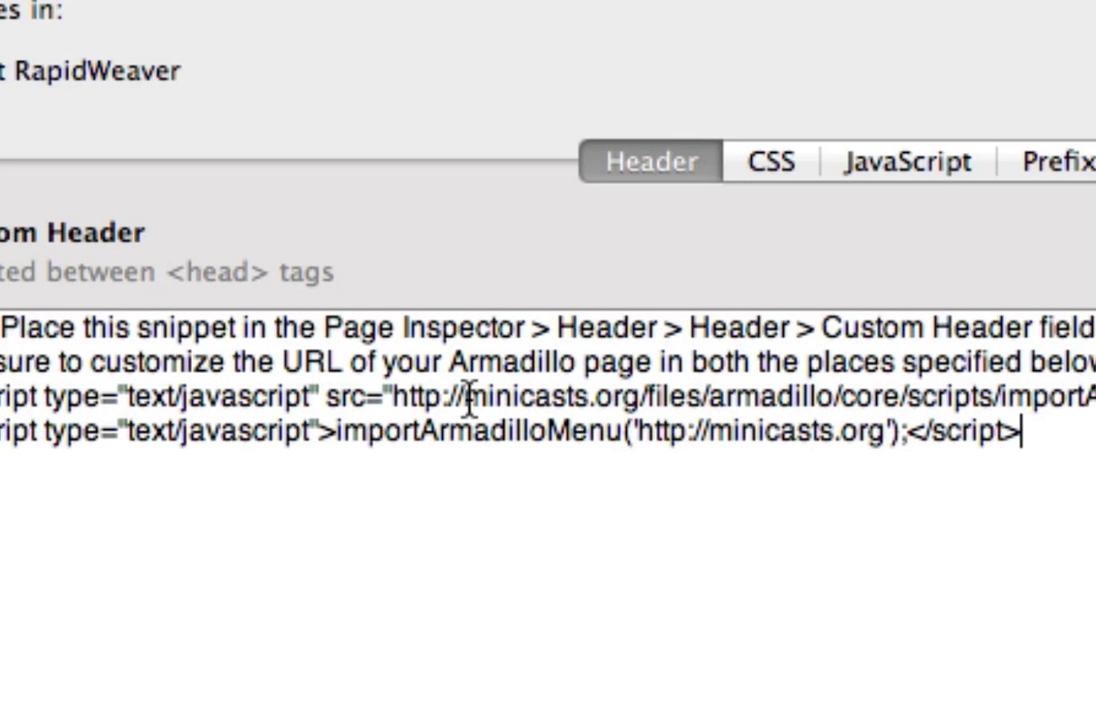
{"action": "left_click_drag", "start_coordinate": [467, 396], "coordinate": [638, 398]}
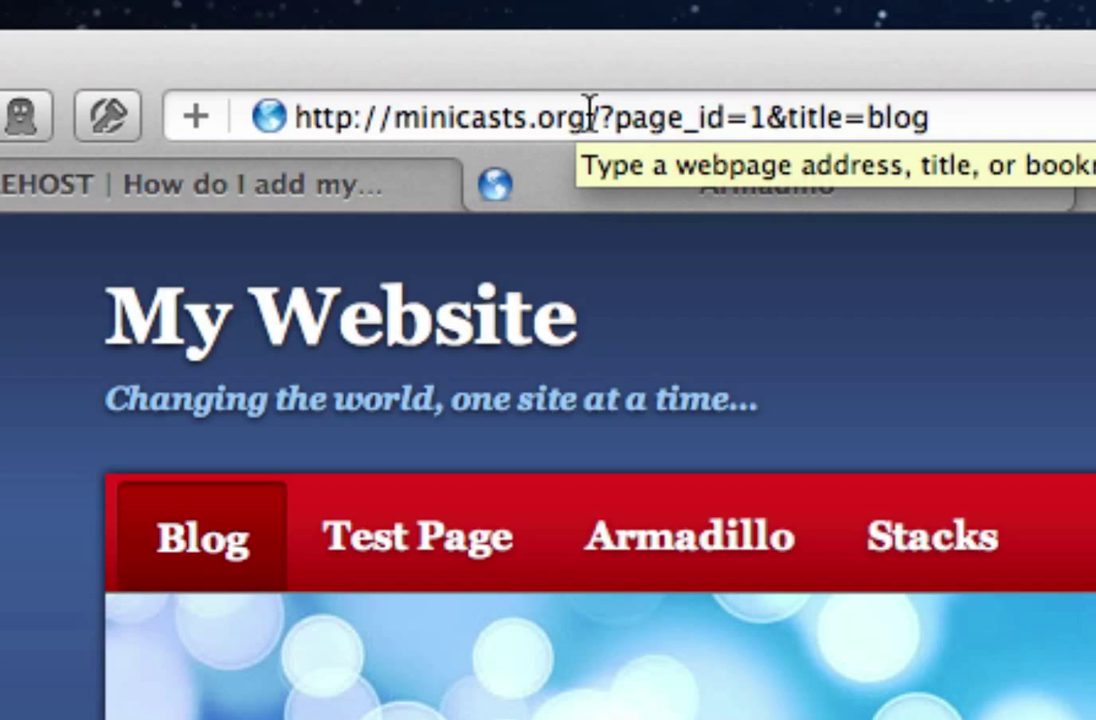
{"action": "left_click_drag", "start_coordinate": [590, 112], "coordinate": [393, 110]}
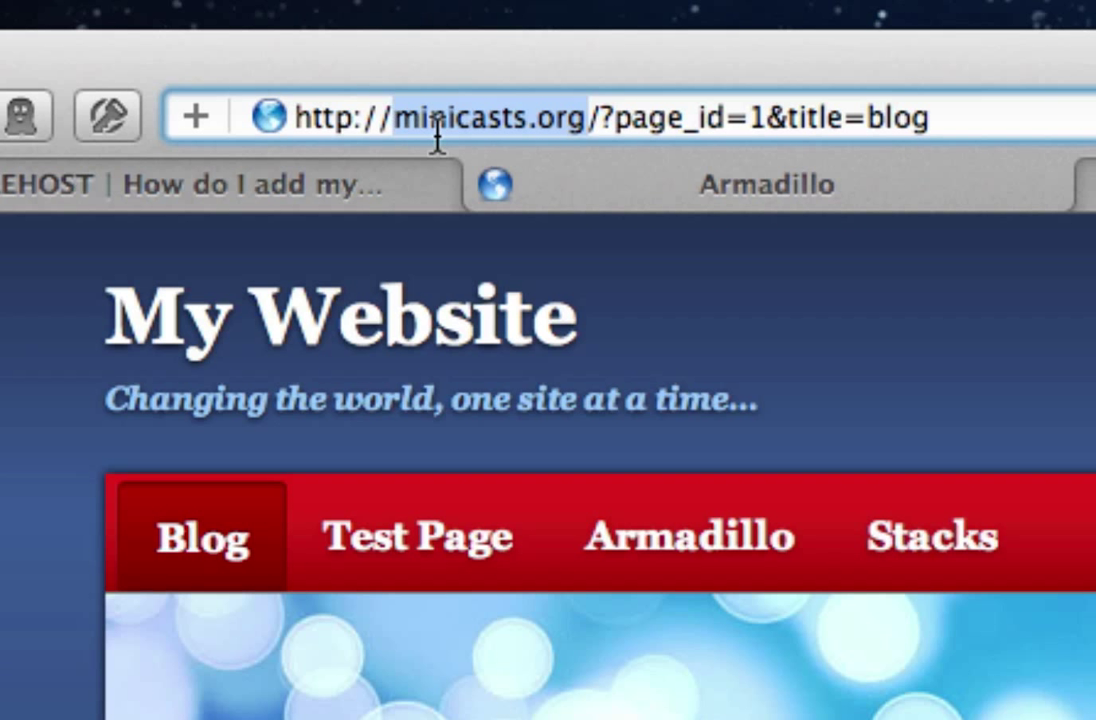
{"action": "left_click", "coordinate": [396, 124]}
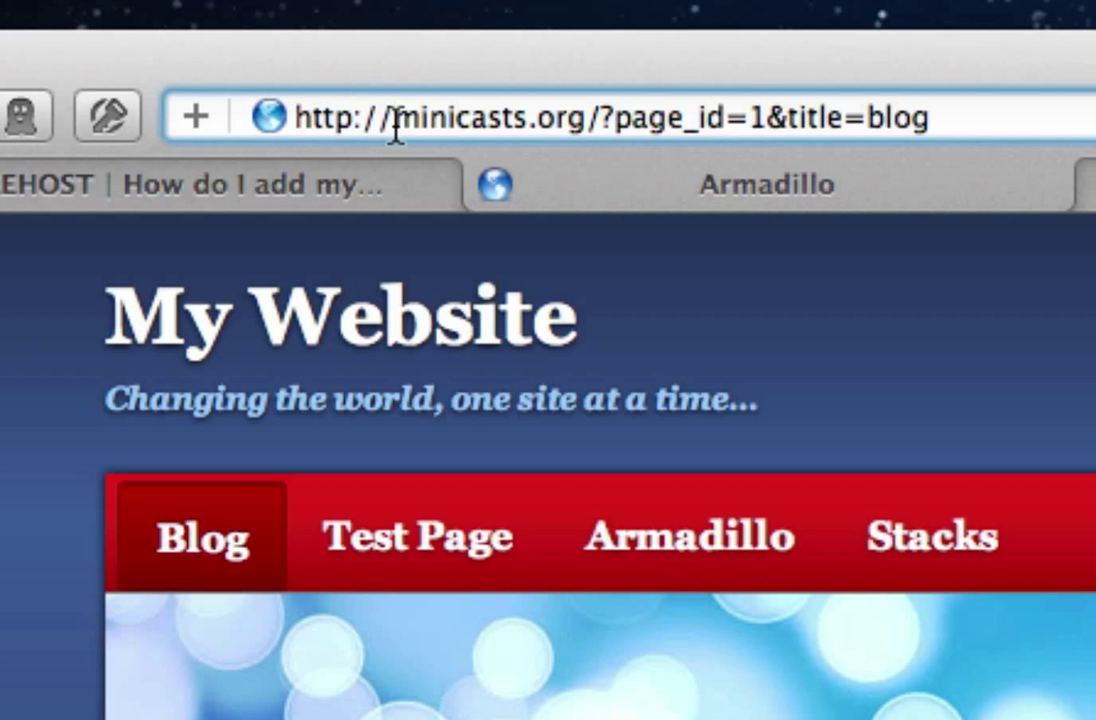
{"action": "type", "text": "www."}
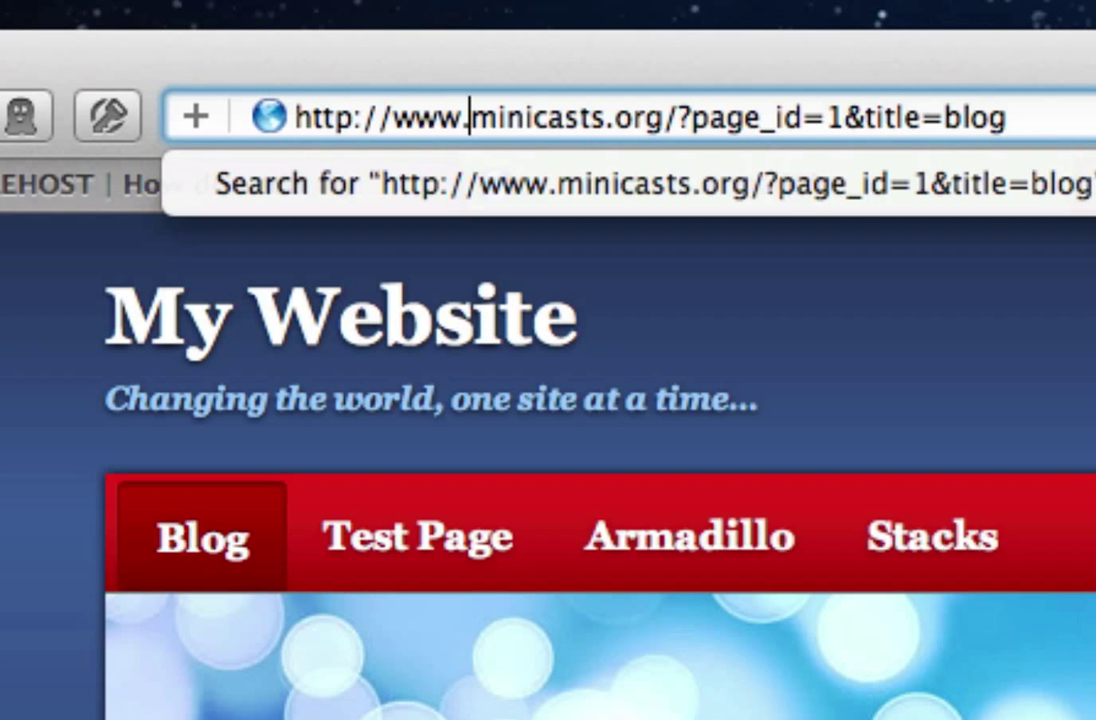
{"action": "key", "text": "BackSpace"}
{"action": "key", "text": "BackSpace"}
{"action": "key", "text": "BackSpace"}
{"action": "key", "text": "BackSpace"}
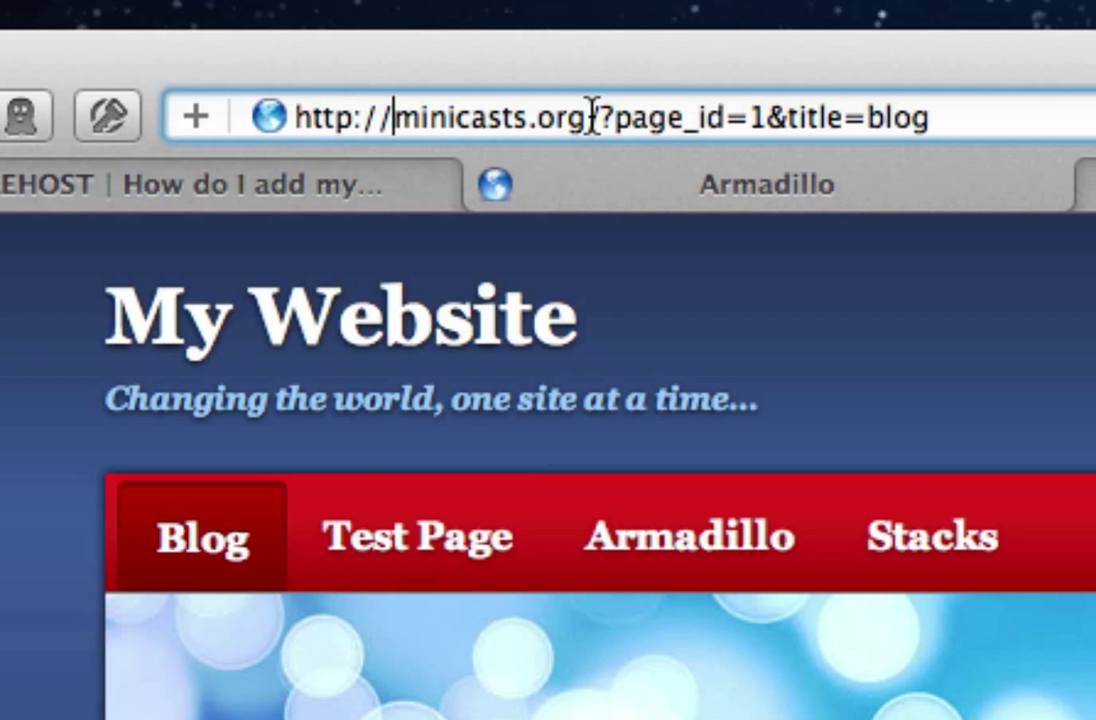
{"action": "left_click_drag", "start_coordinate": [590, 113], "coordinate": [302, 100]}
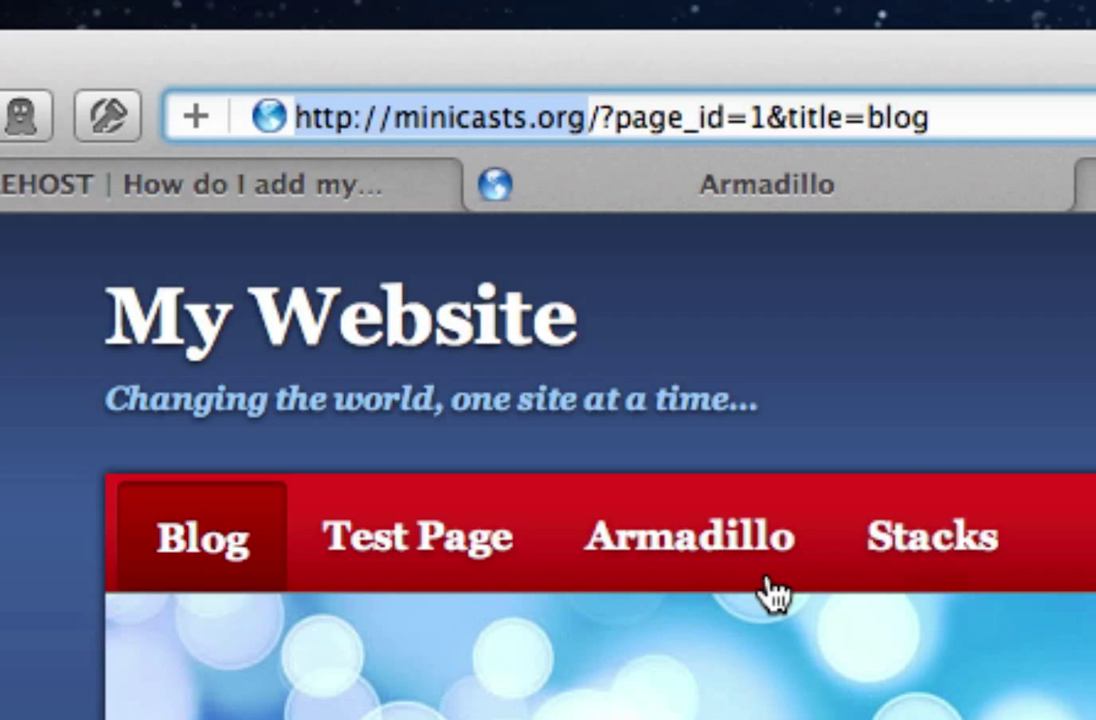
{"action": "left_click", "coordinate": [560, 110]}
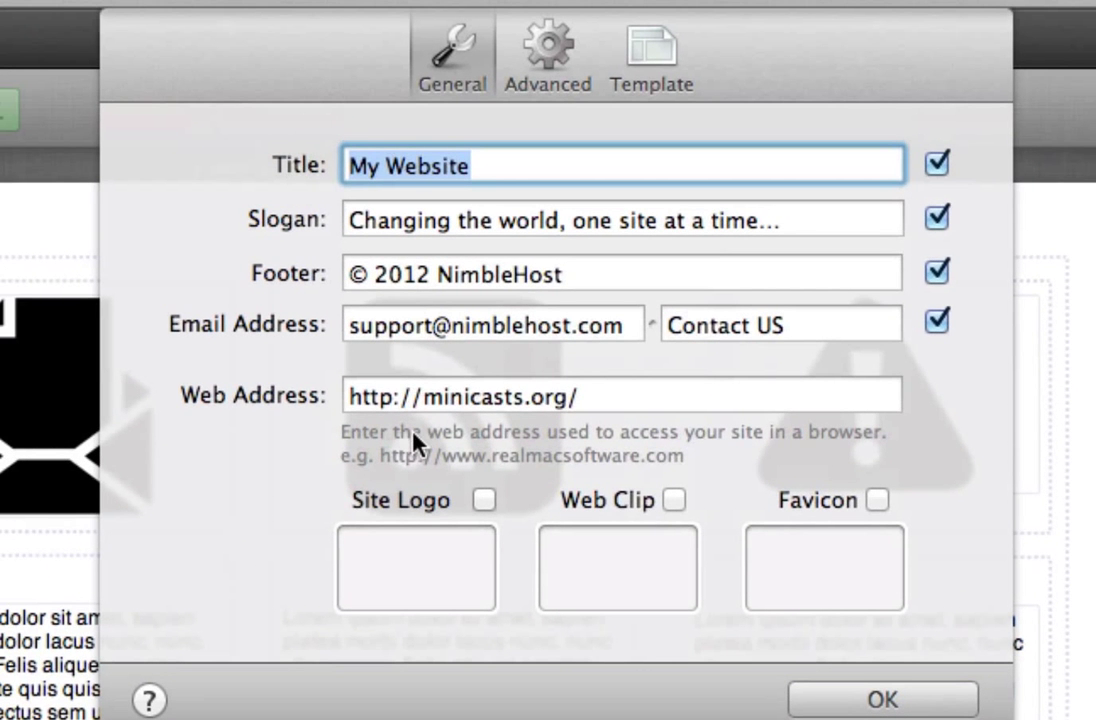
{"action": "left_click_drag", "start_coordinate": [578, 397], "coordinate": [339, 405]}
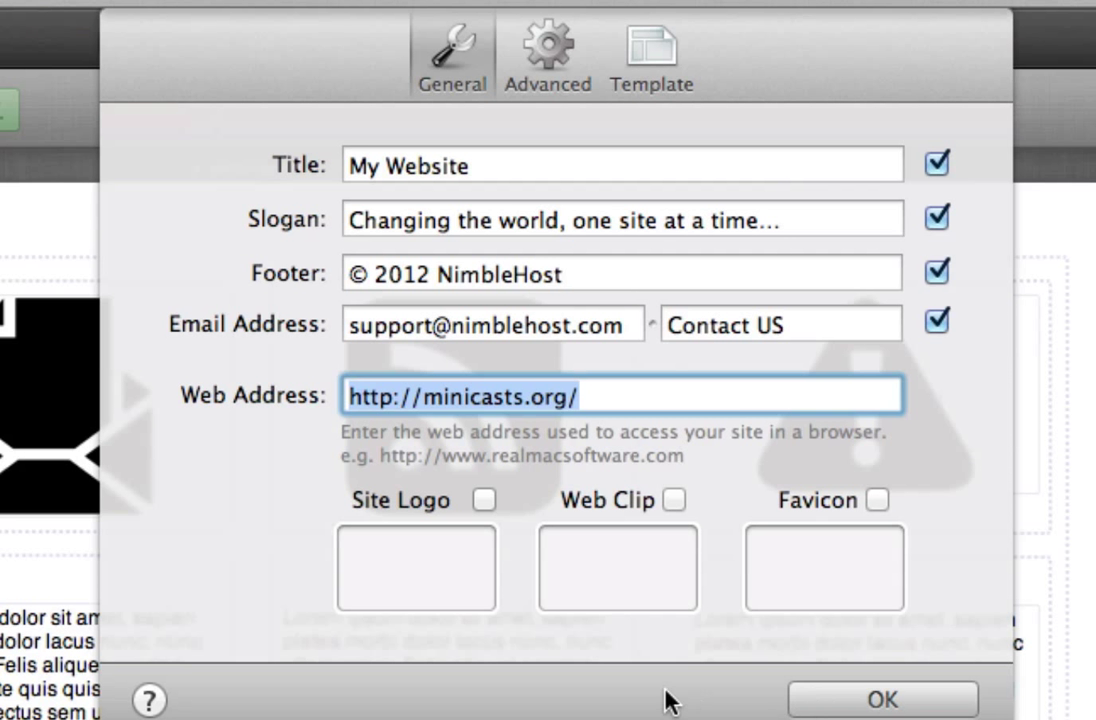
{"action": "left_click", "coordinate": [830, 700]}
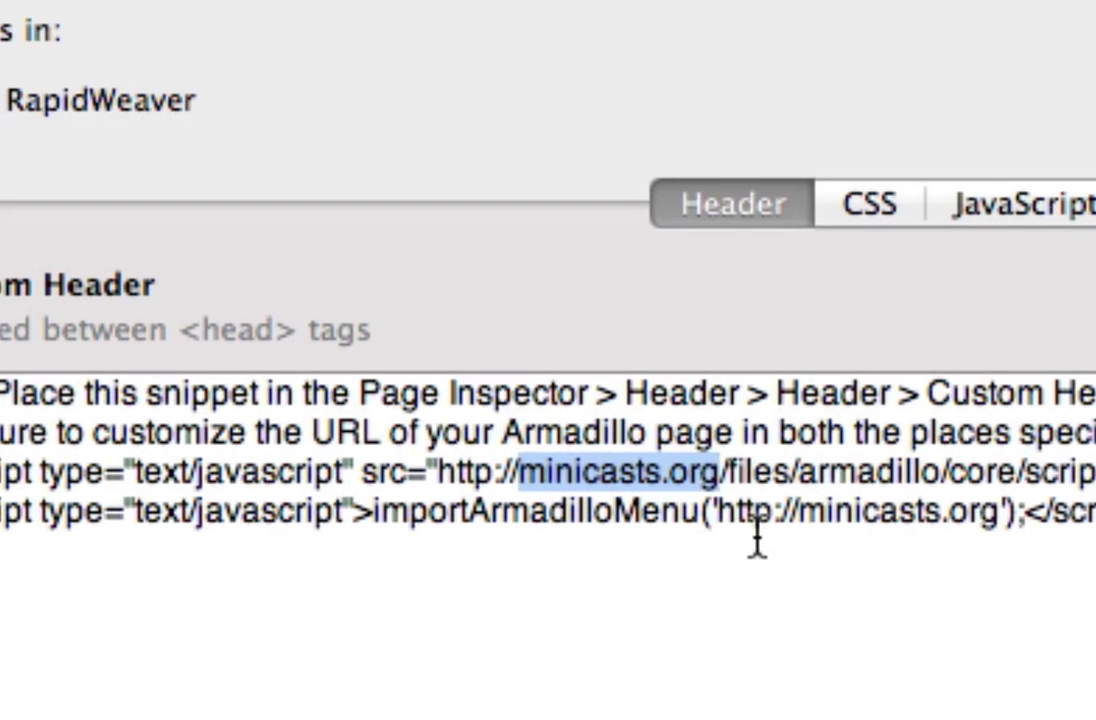
Examine the files folder part of the script address in the Stacks page's custom header snippet.
{"action": "left_click", "coordinate": [807, 700]}
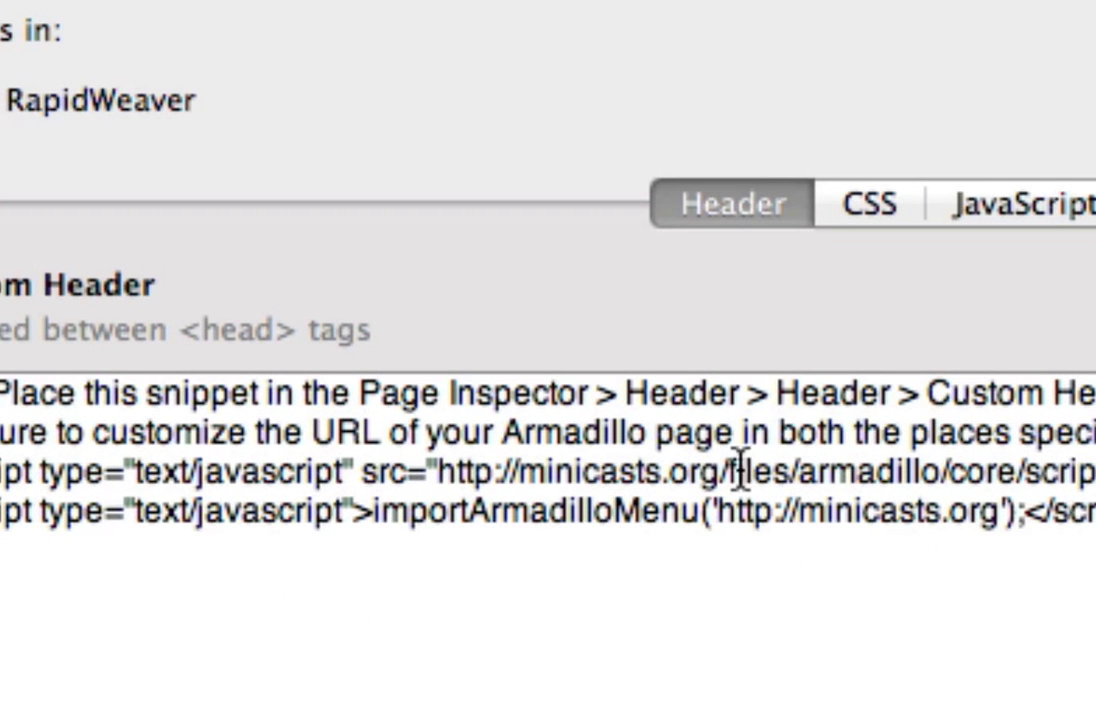
{"action": "left_click_drag", "start_coordinate": [729, 474], "coordinate": [787, 468]}
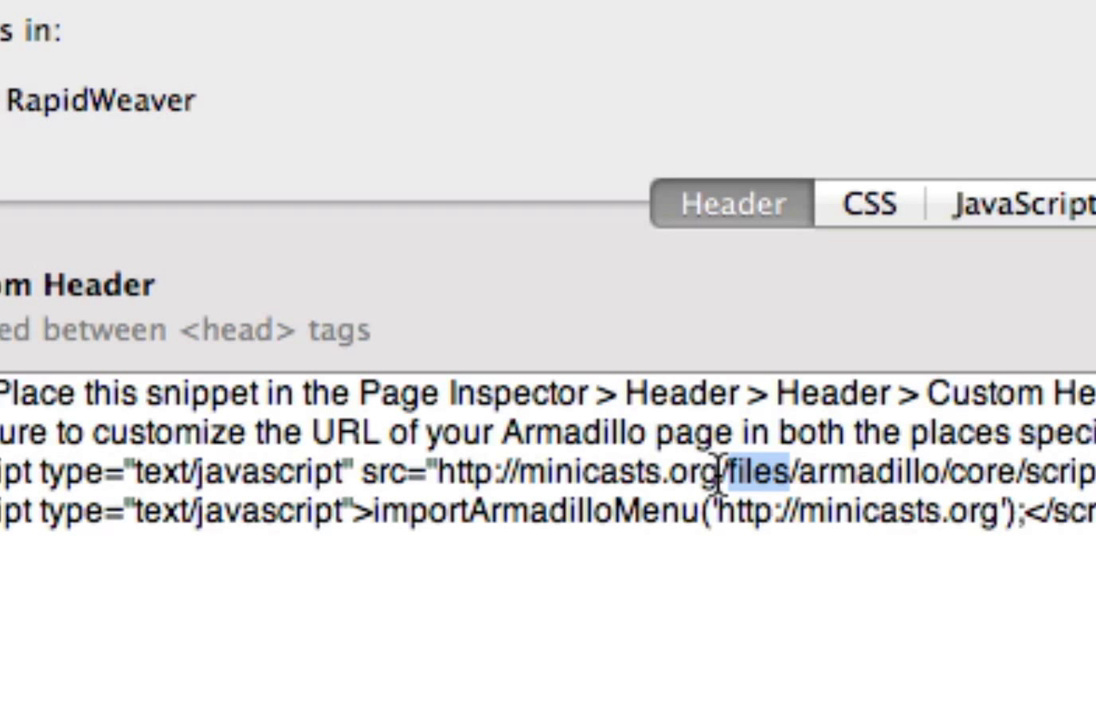
{"action": "left_click", "coordinate": [743, 470]}
{"action": "key", "text": "Left"}
{"action": "key", "text": "Left"}
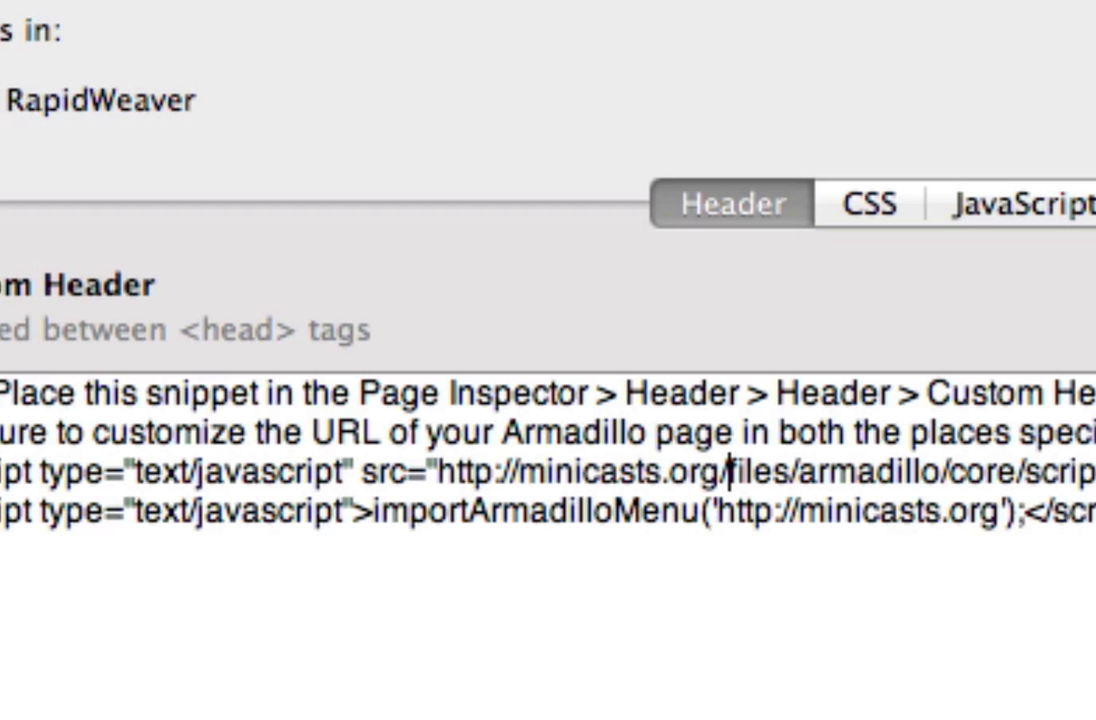
{"action": "double_click", "coordinate": [768, 470]}
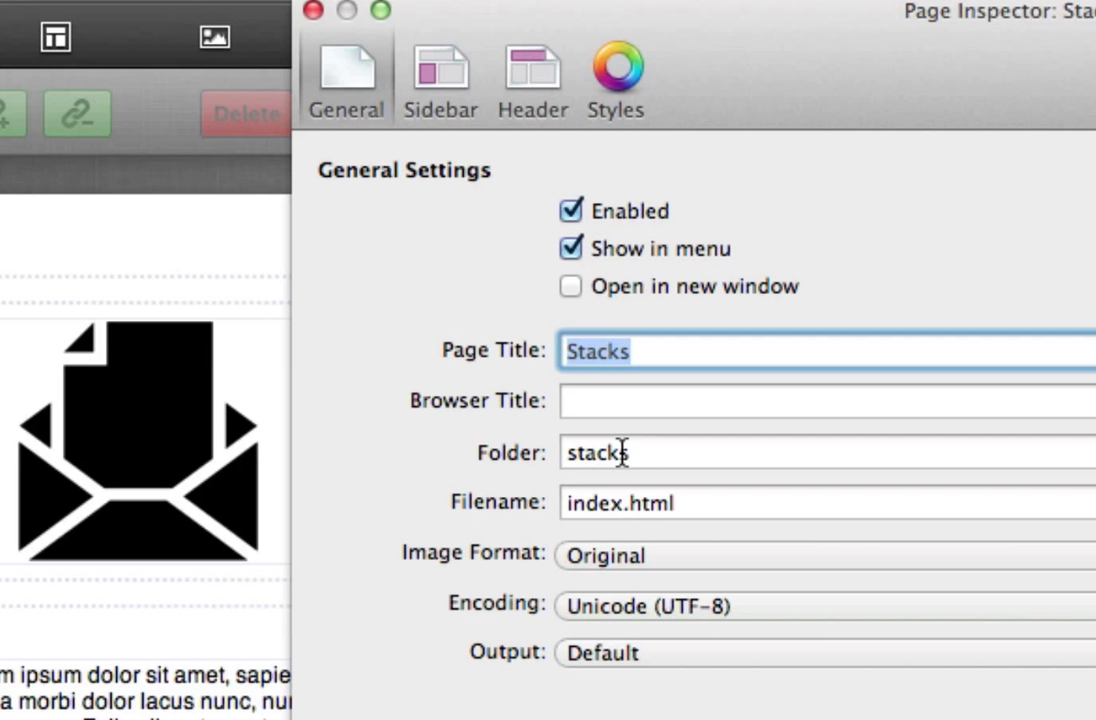
Set the Stacks page's folder to / and its filename to stacks.html in the general page settings.
{"action": "left_click", "coordinate": [617, 452]}
{"action": "double_click", "coordinate": [617, 452]}
{"action": "type", "text": "/"}
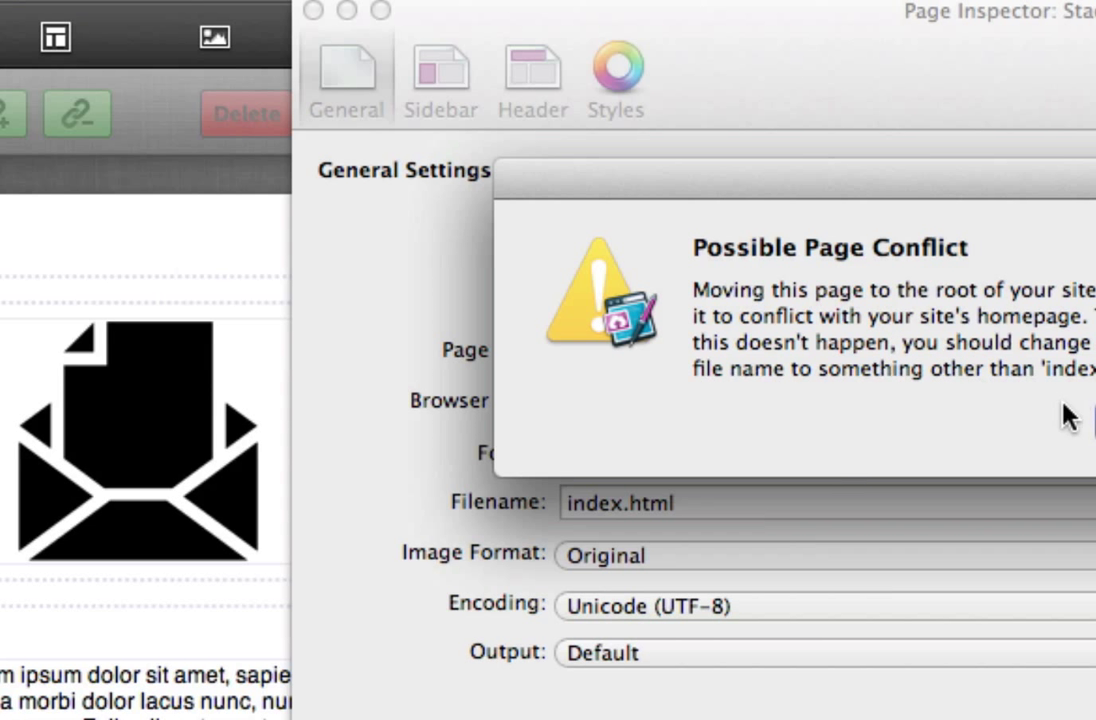
{"action": "left_click", "coordinate": [1090, 425]}
{"action": "double_click", "coordinate": [582, 500]}
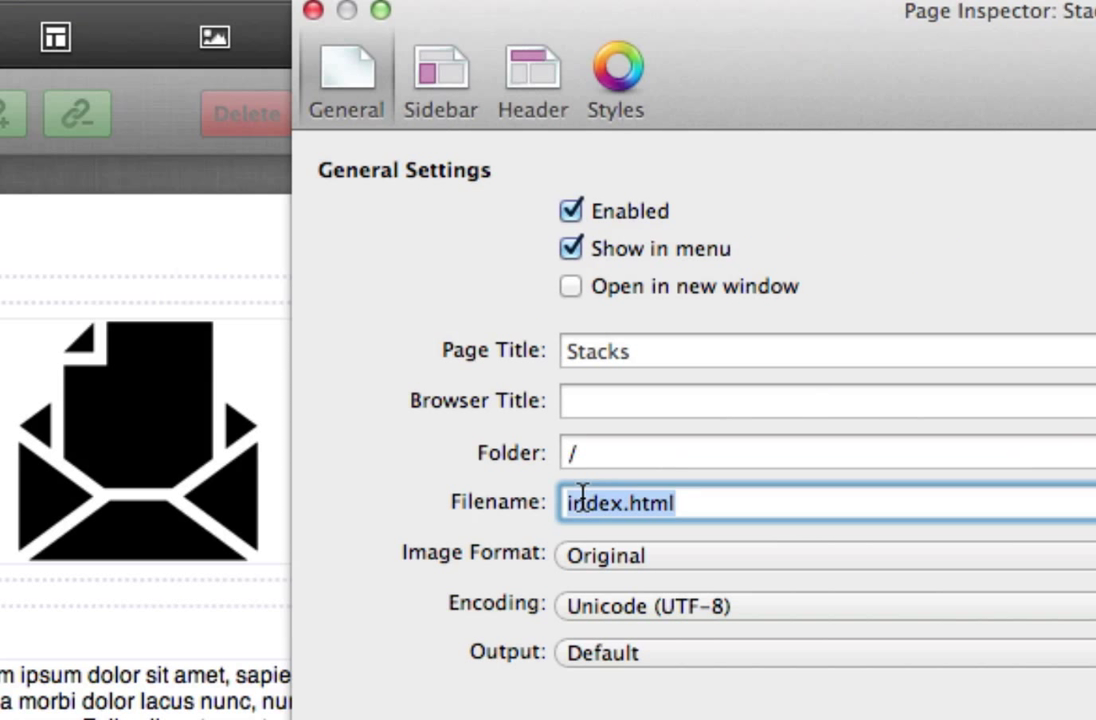
{"action": "type", "text": "stacks.htm"}
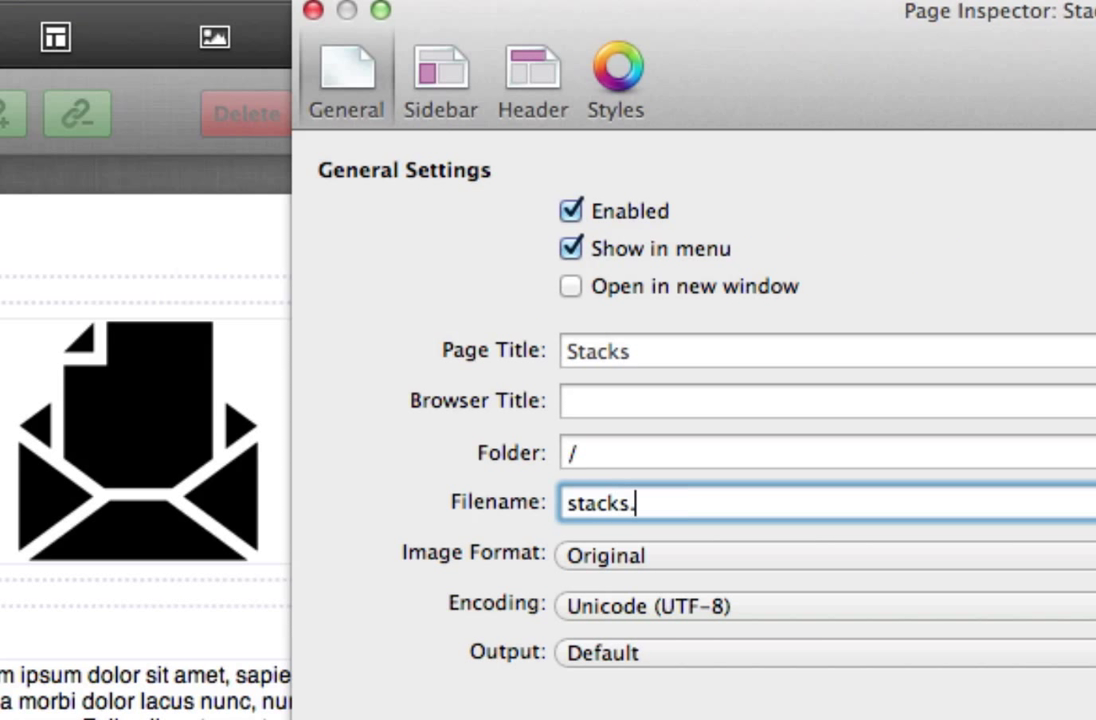
{"action": "type", "text": "l"}
{"action": "key", "text": "Return"}
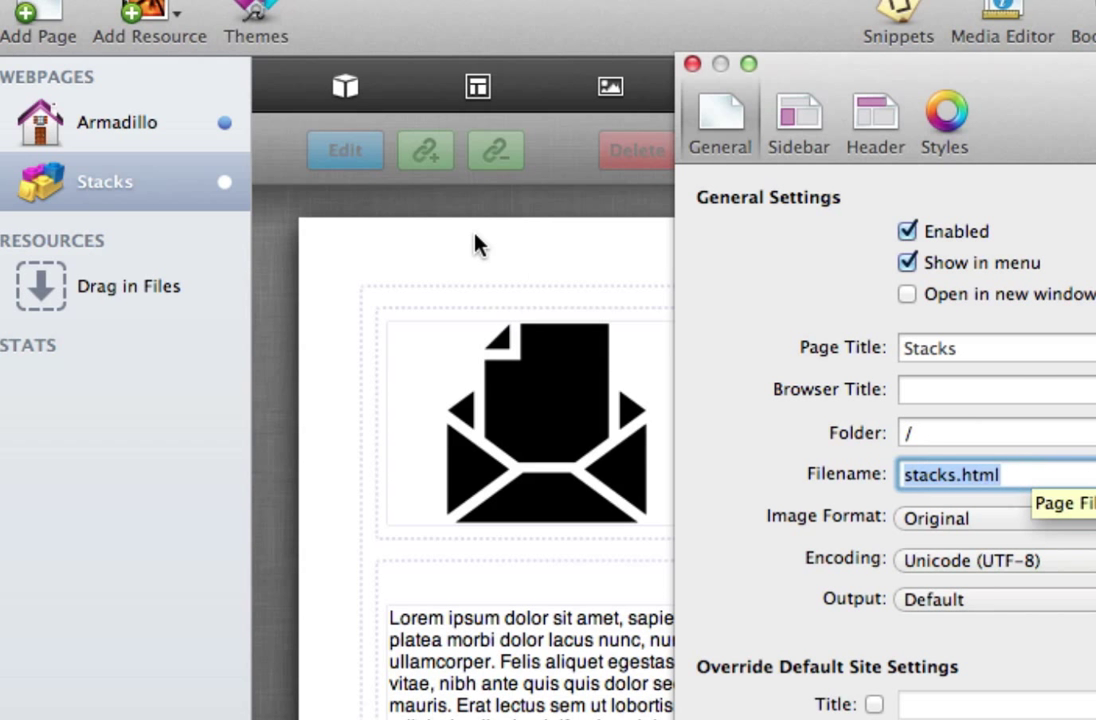
{"action": "key", "text": "super+Tab"}
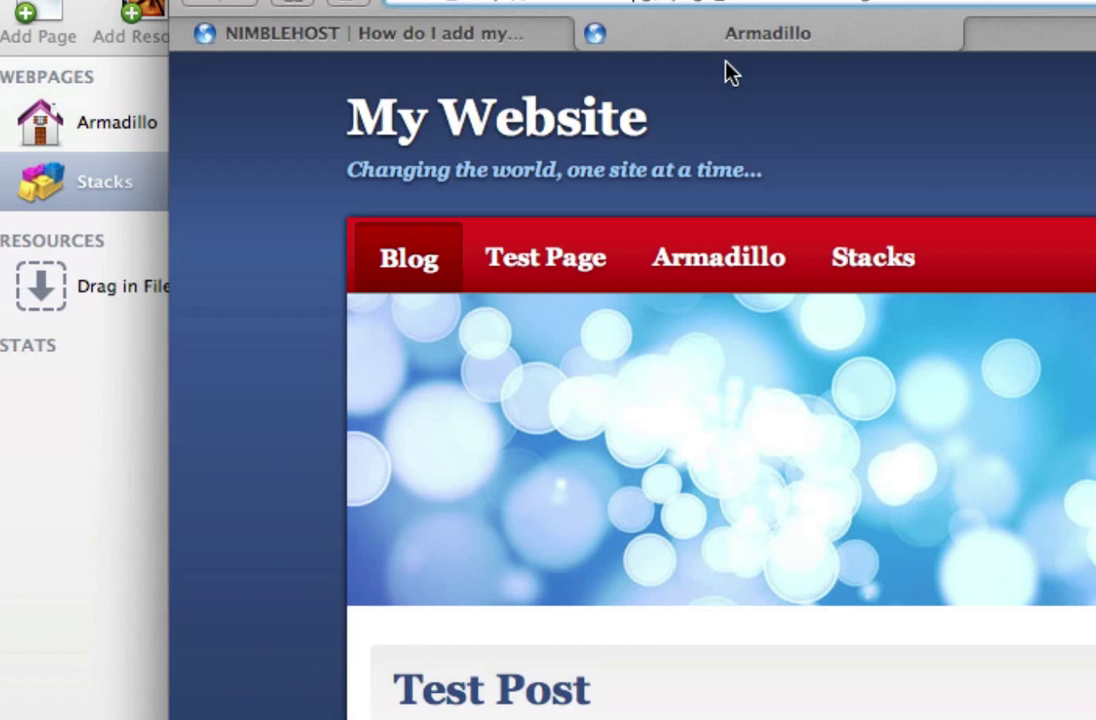
{"action": "left_click", "coordinate": [840, 253]}
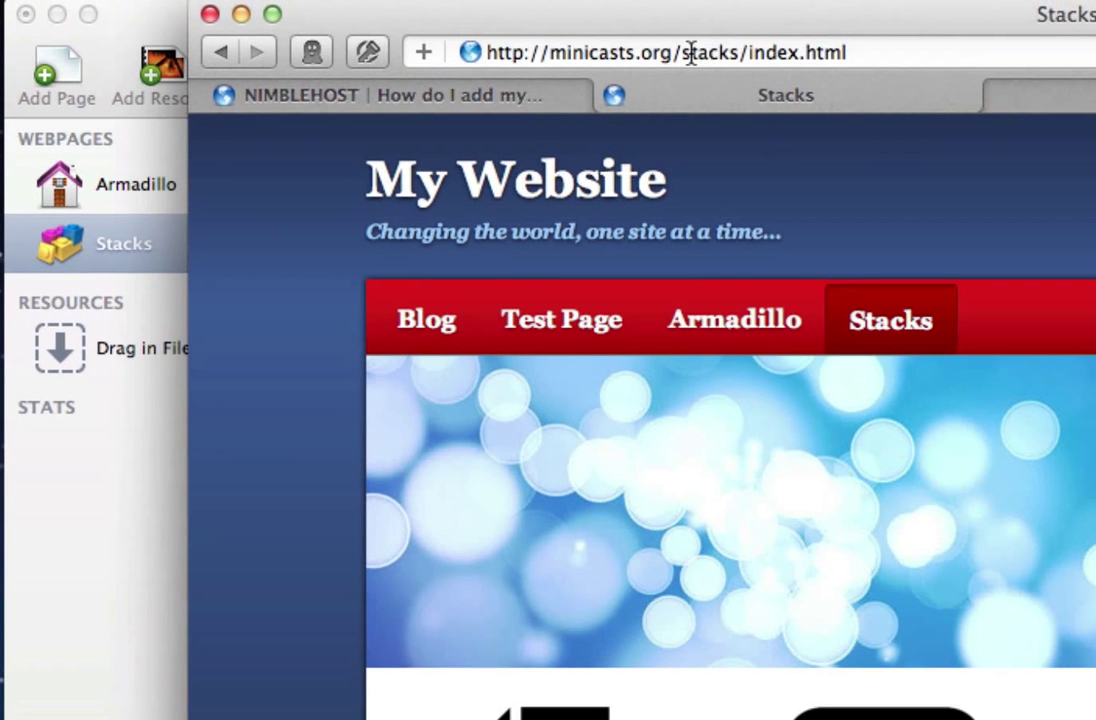
{"action": "left_click_drag", "start_coordinate": [682, 52], "coordinate": [738, 50]}
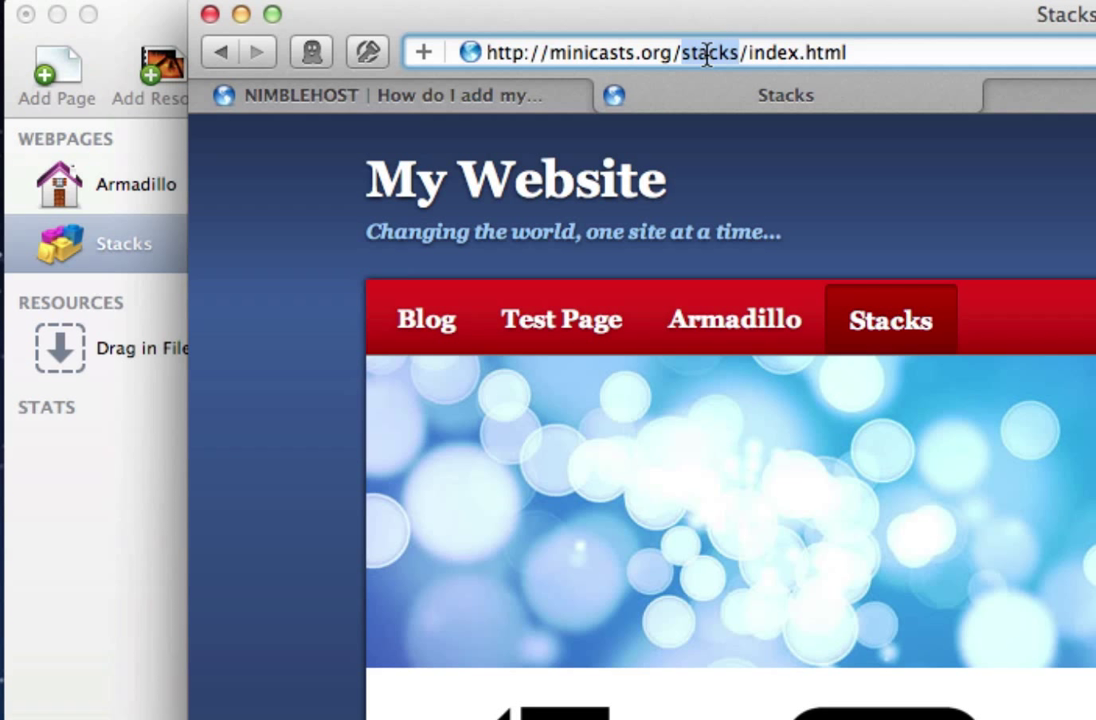
{"action": "left_click_drag", "start_coordinate": [799, 52], "coordinate": [742, 51]}
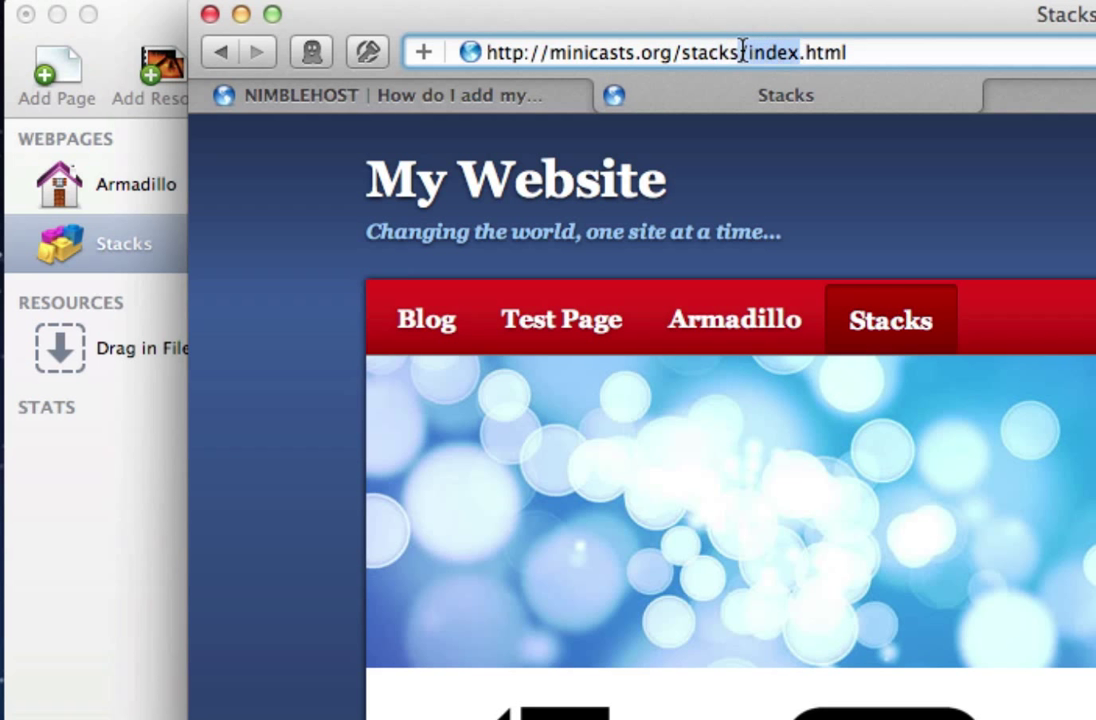
{"action": "key", "text": "BackSpace"}
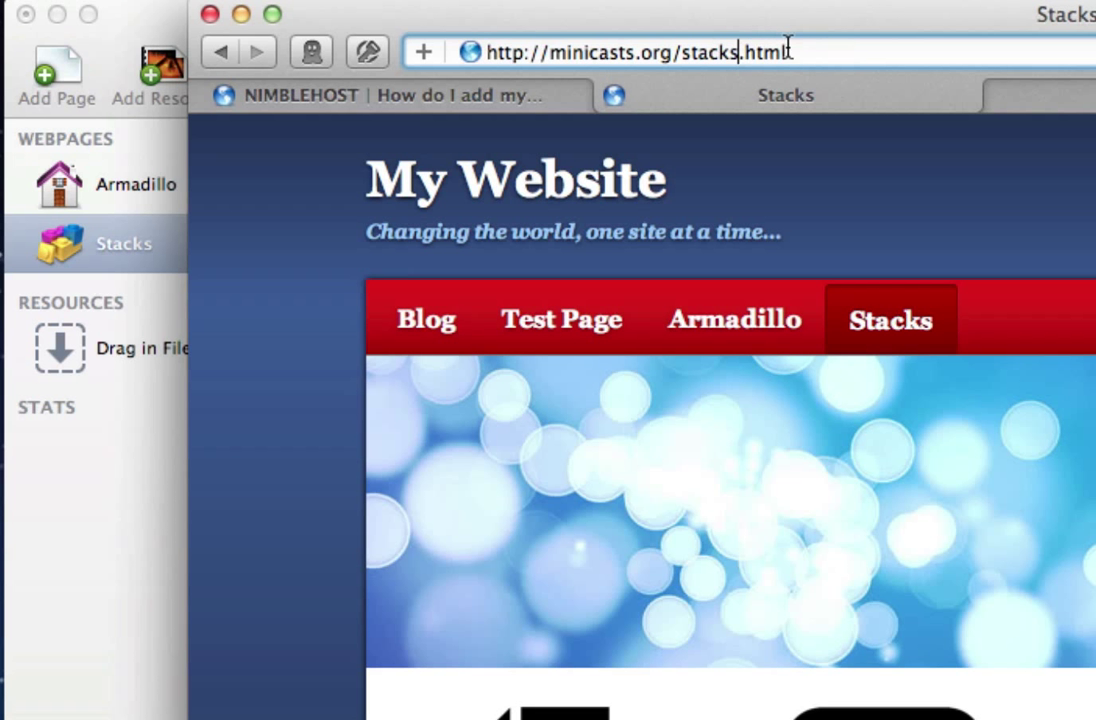
Switch back to RapidWeaver and insert stacks_ before files in the script address of the Stacks page's custom header snippet.
{"action": "key", "text": "super+Tab"}
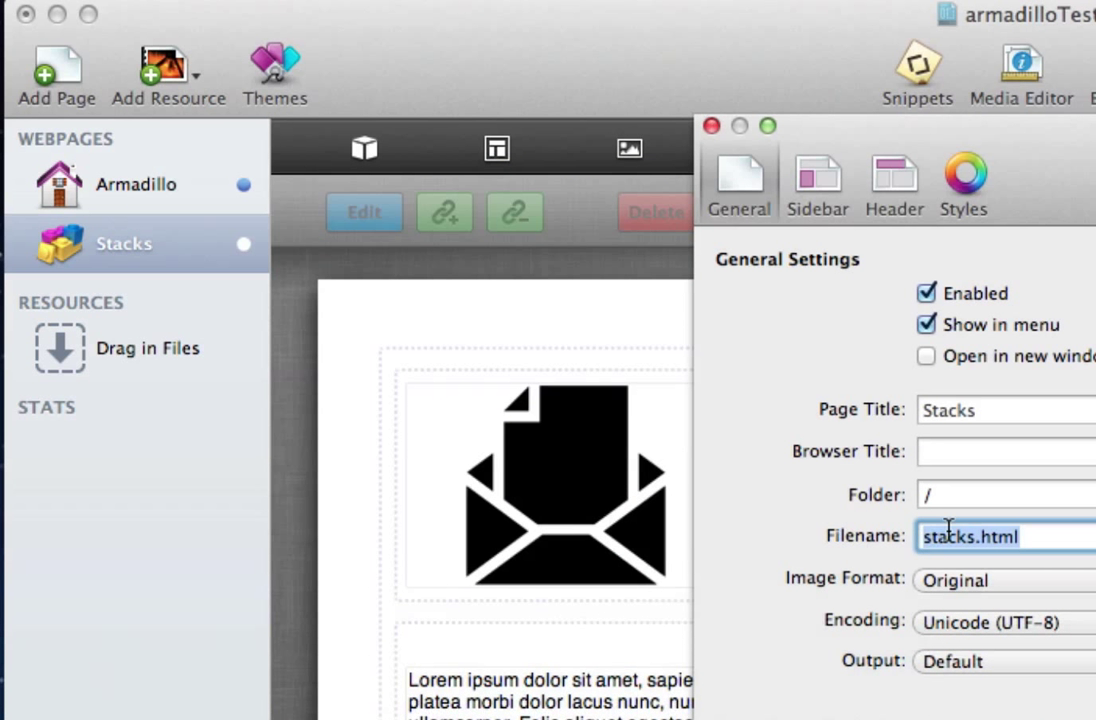
{"action": "left_click", "coordinate": [875, 190]}
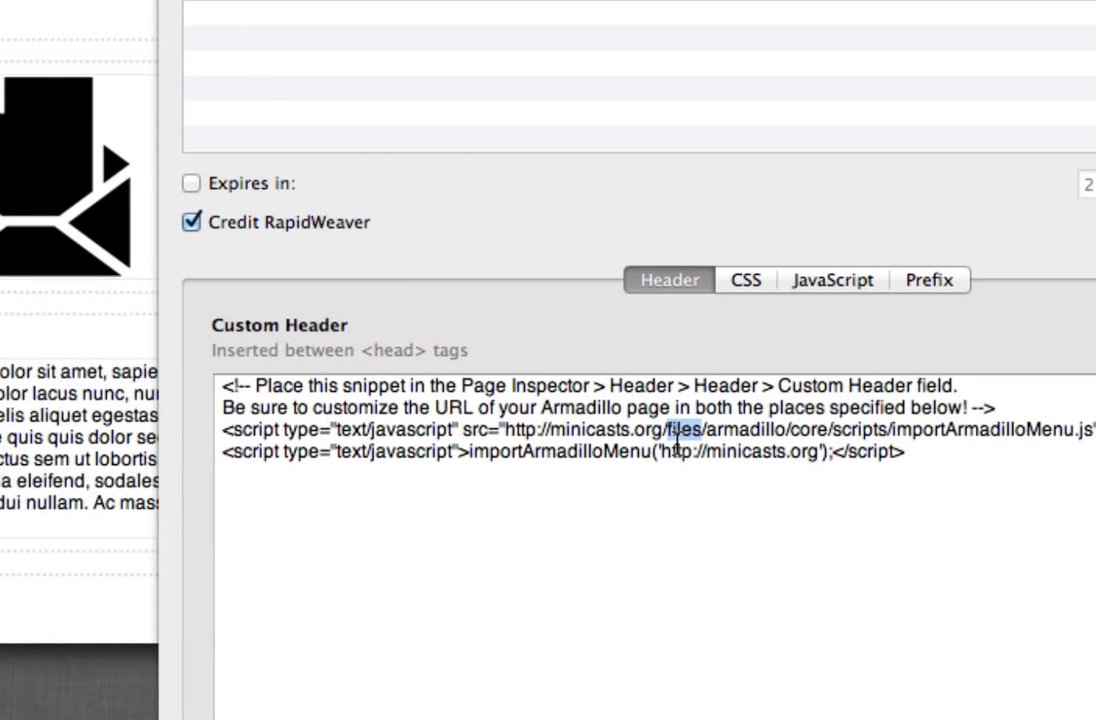
{"action": "left_click", "coordinate": [668, 430]}
{"action": "type", "text": "stack"}
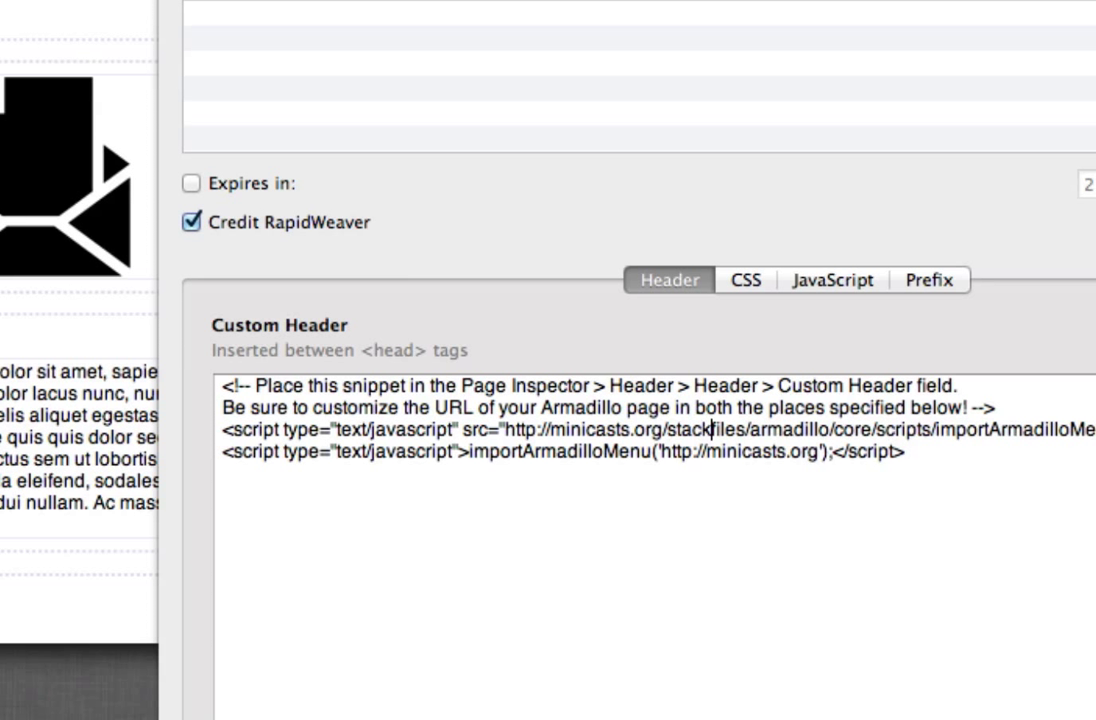
{"action": "type", "text": "s_"}
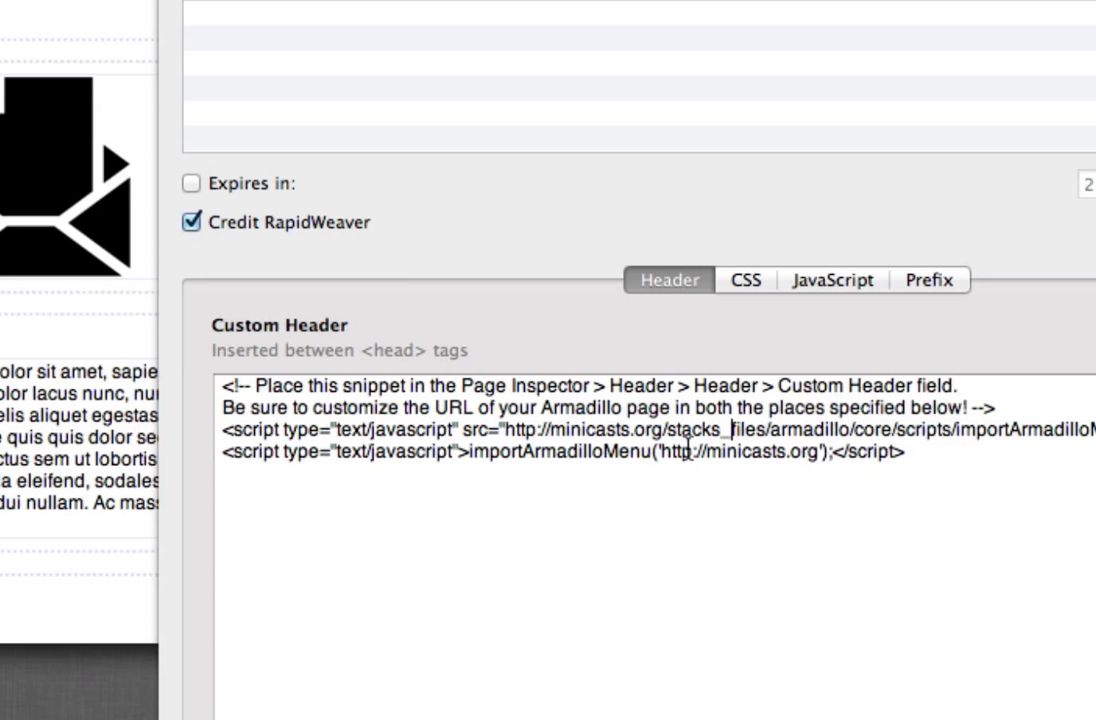
{"action": "left_click_drag", "start_coordinate": [666, 430], "coordinate": [733, 431]}
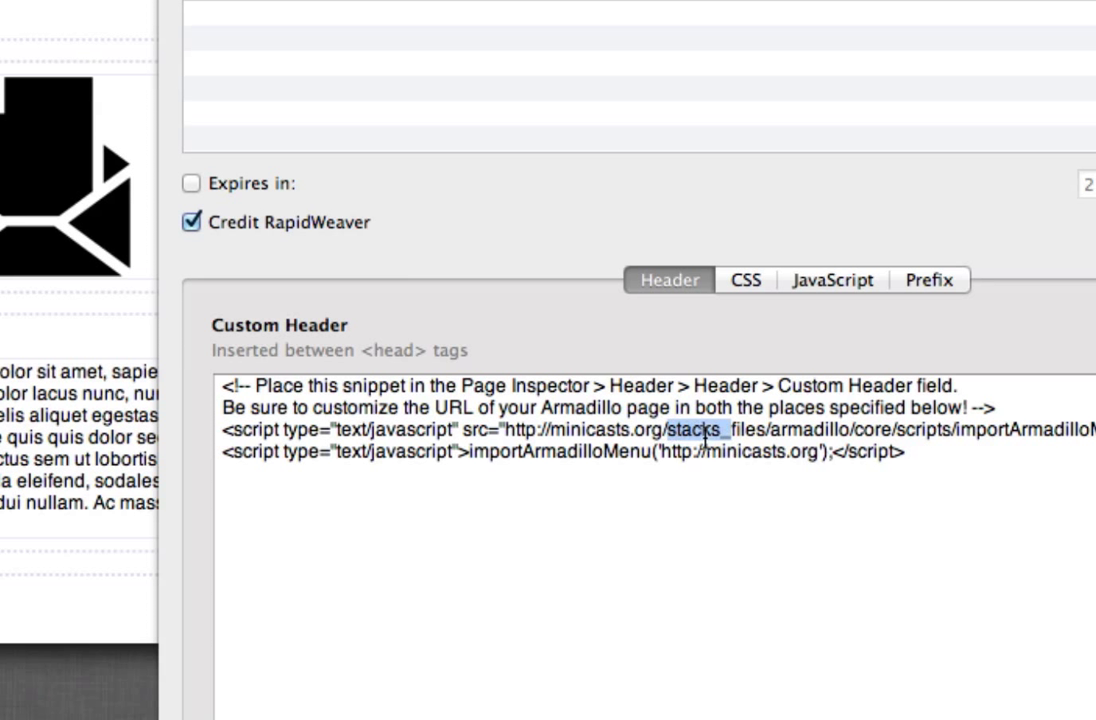
Compare the snippet's address with the Stacks page's folder and filename and with the Web Address in the general site setup.
{"action": "left_click", "coordinate": [285, 3]}
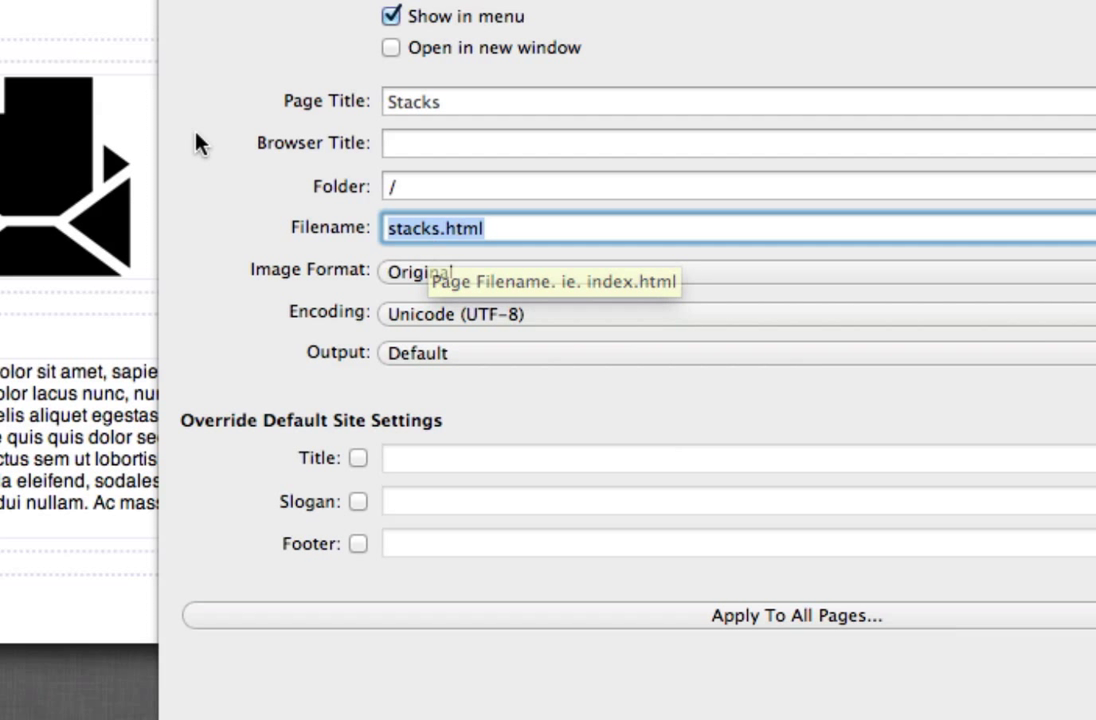
{"action": "left_click", "coordinate": [193, 186]}
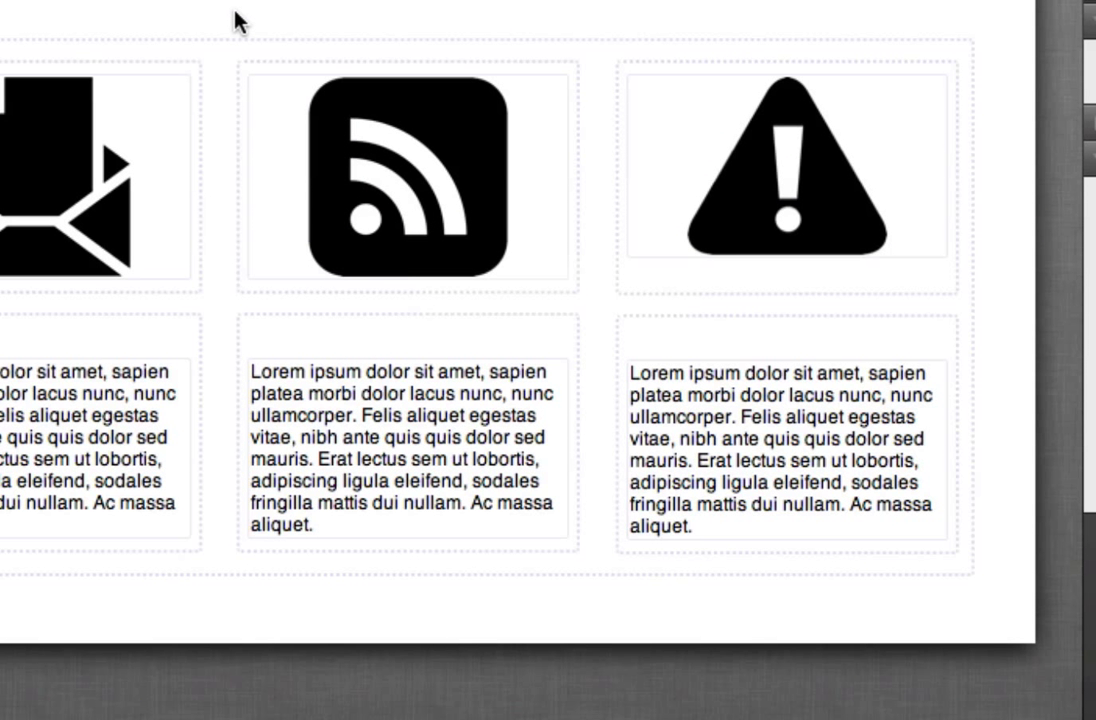
{"action": "key", "text": "super+shift+i"}
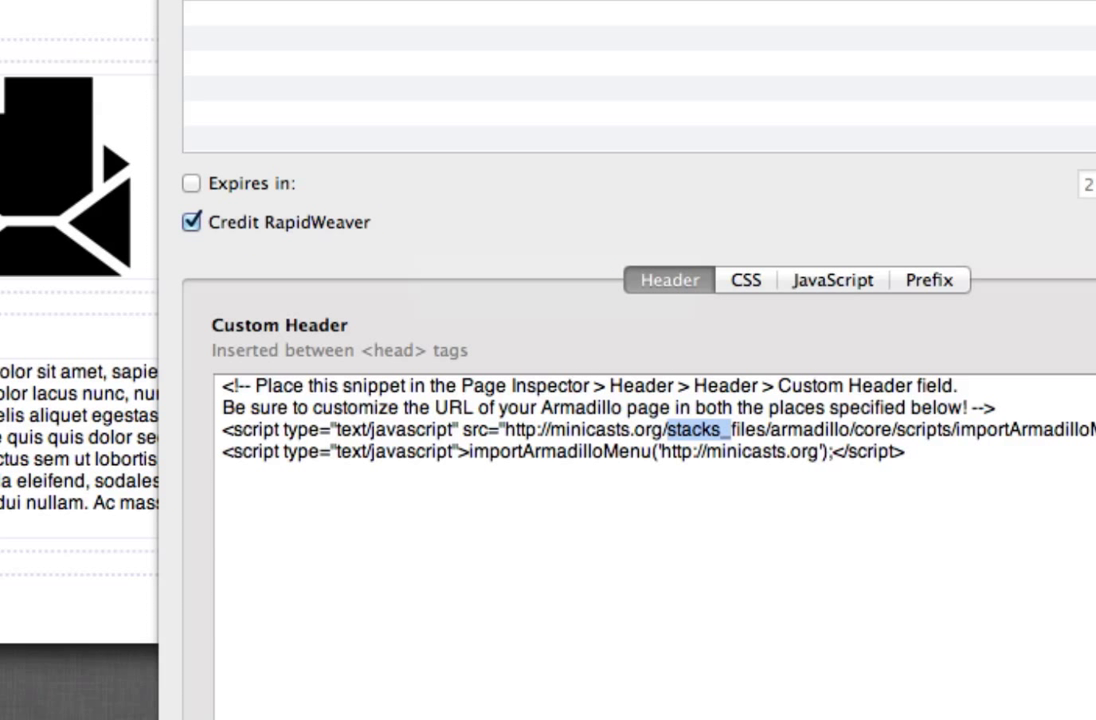
{"action": "left_click", "coordinate": [577, 406]}
{"action": "left_click_drag", "start_coordinate": [667, 429], "coordinate": [549, 432]}
{"action": "left_click", "coordinate": [550, 431]}
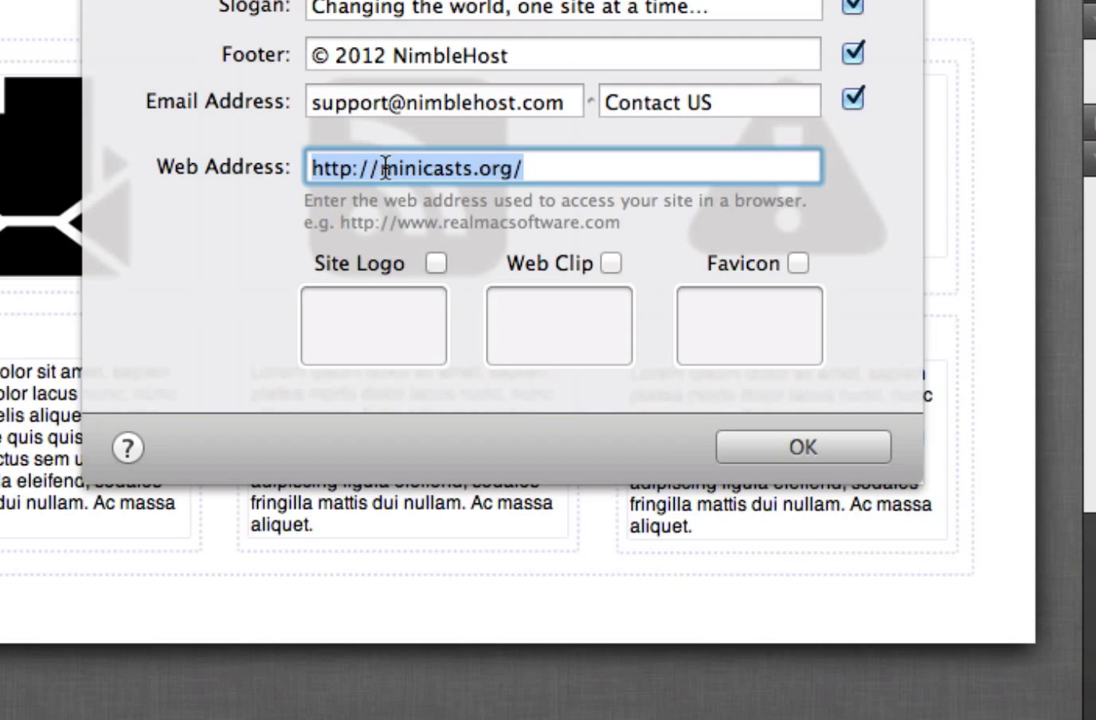
{"action": "left_click", "coordinate": [751, 445]}
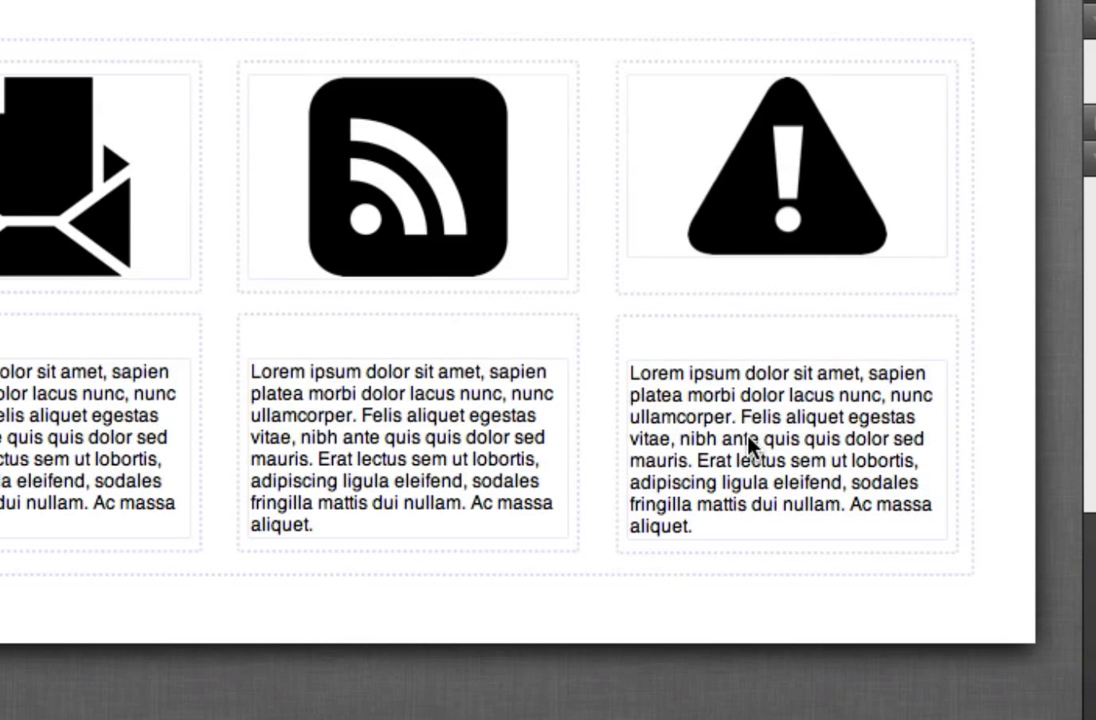
{"action": "key", "text": "super+alt+i"}
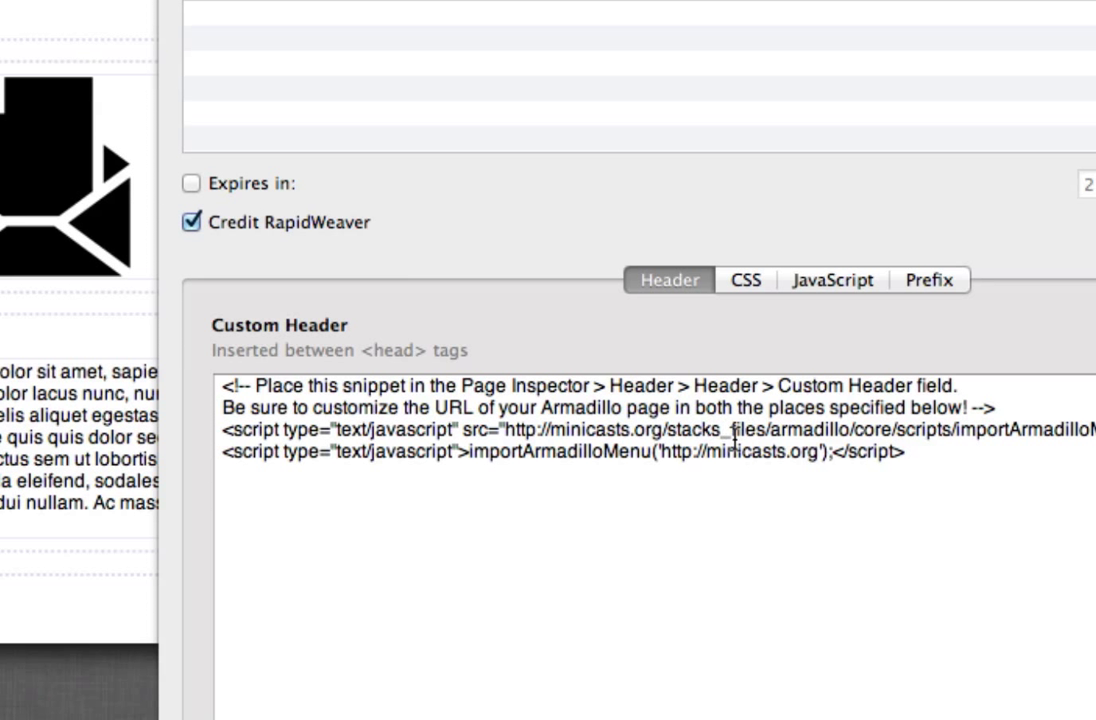
Remove stacks_ from the snippet's script address and switch to the browser showing the published Stacks page.
{"action": "left_click_drag", "start_coordinate": [731, 434], "coordinate": [670, 437]}
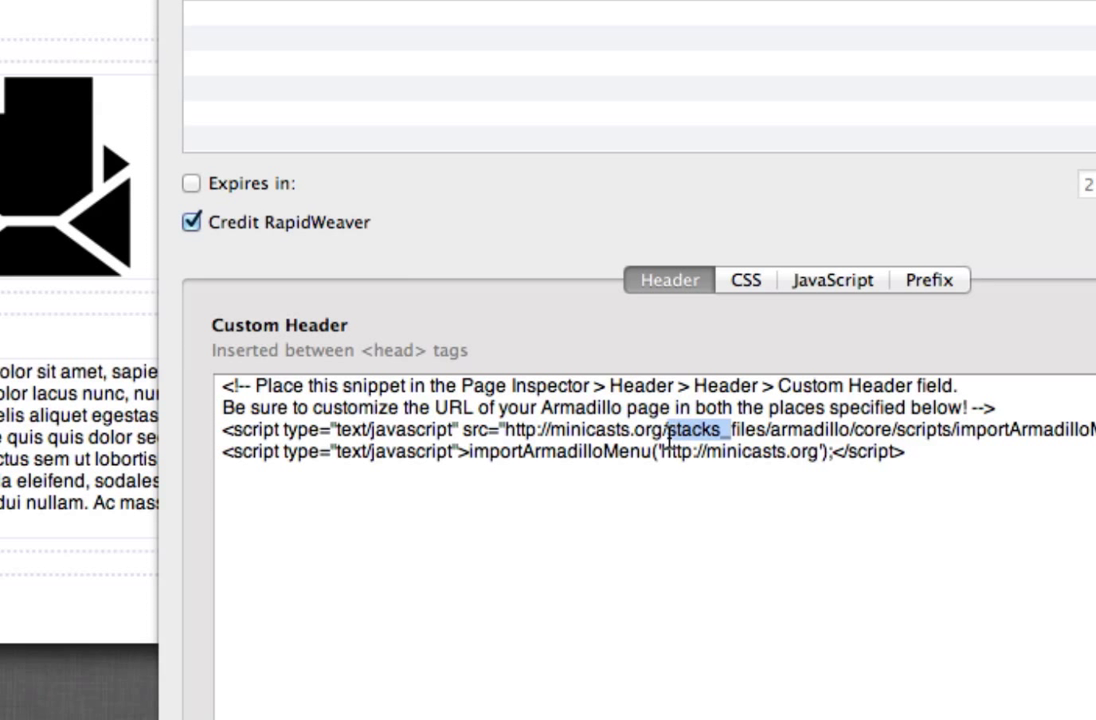
{"action": "key", "text": "BackSpace"}
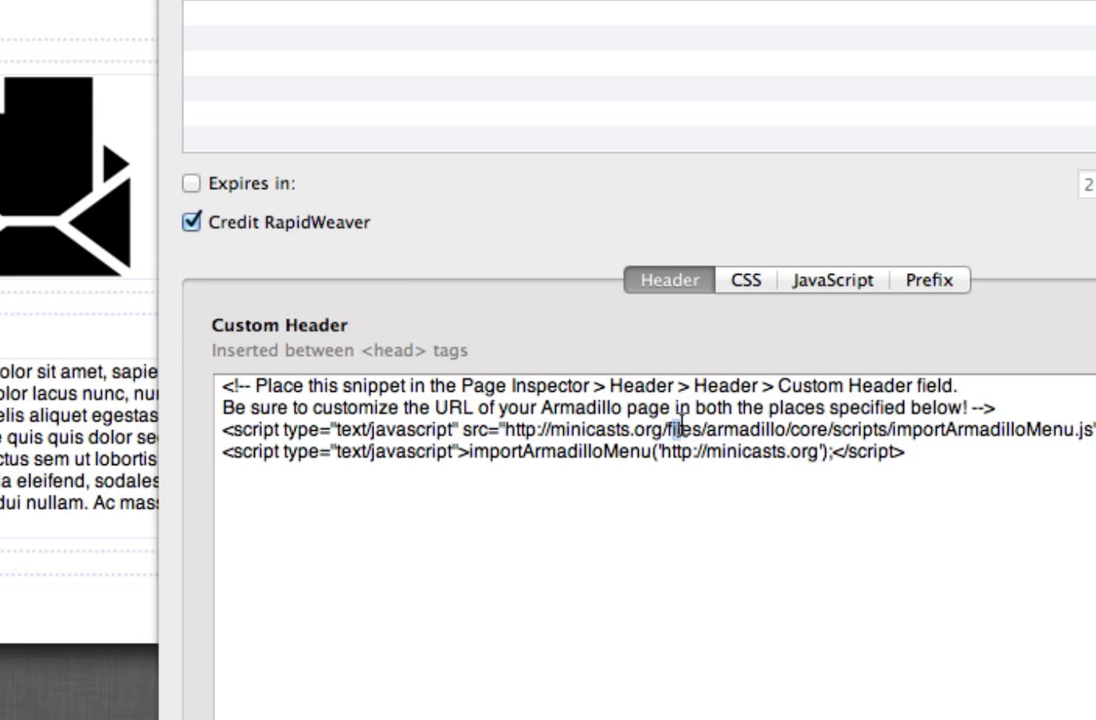
{"action": "left_click_drag", "start_coordinate": [678, 428], "coordinate": [668, 428]}
{"action": "key", "text": "super+Tab"}
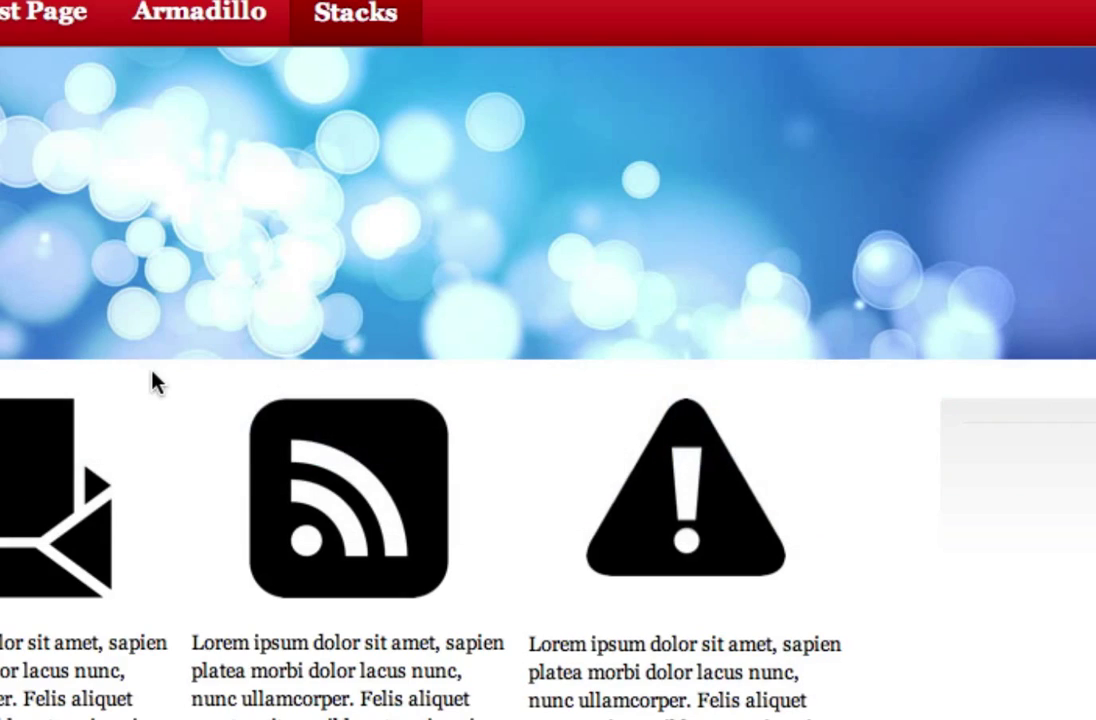